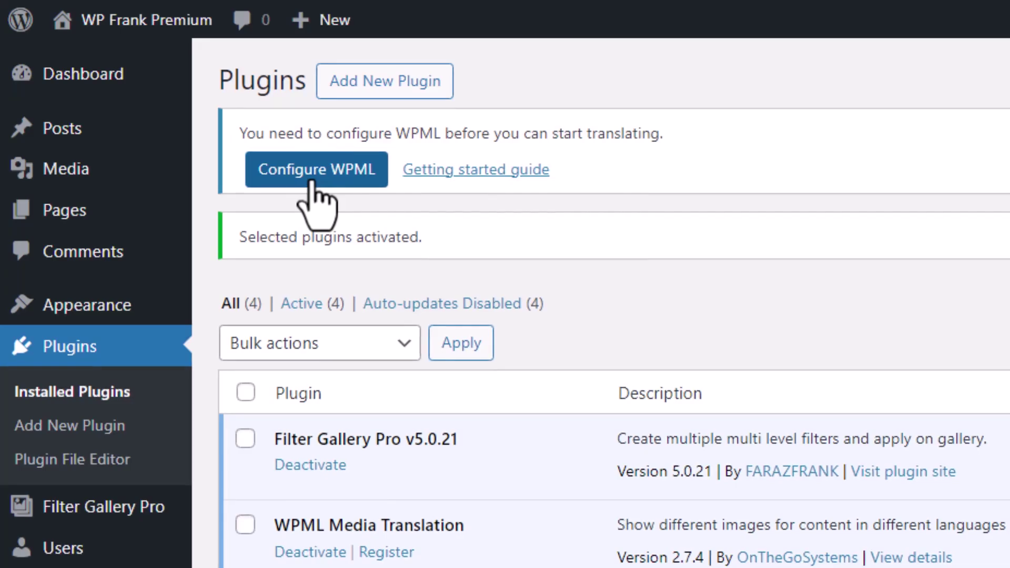
# Step: Begin WPML configuration and add Hindi as a translation language alongside default English
pyautogui.click(312, 177)
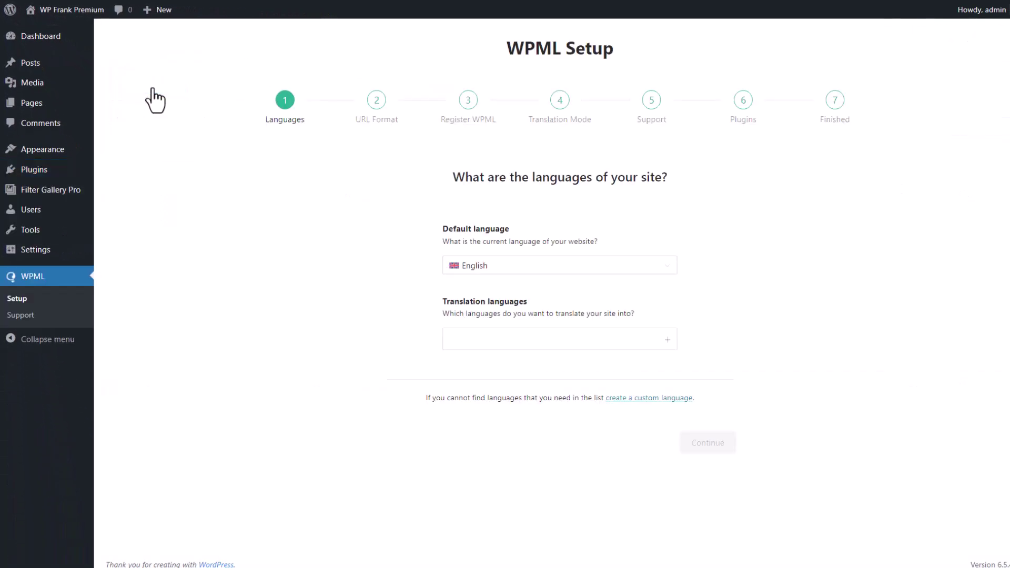
pyautogui.click(537, 341)
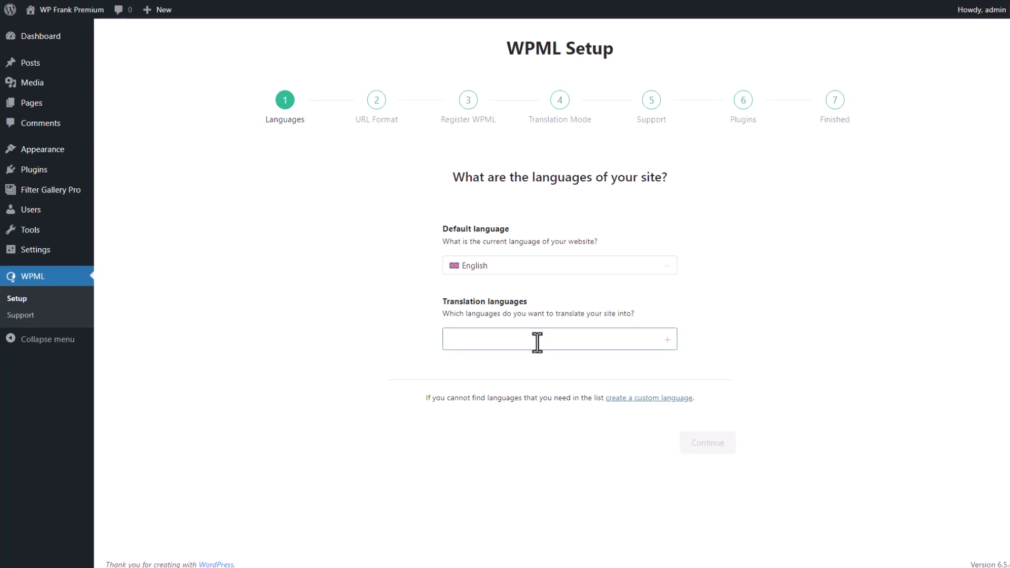
pyautogui.write('hin')
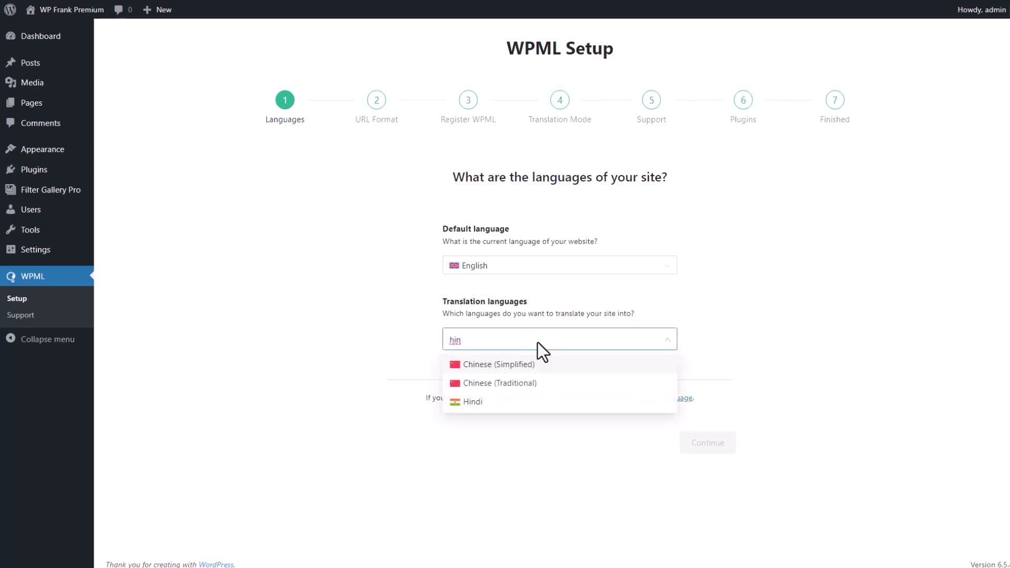
pyautogui.click(507, 403)
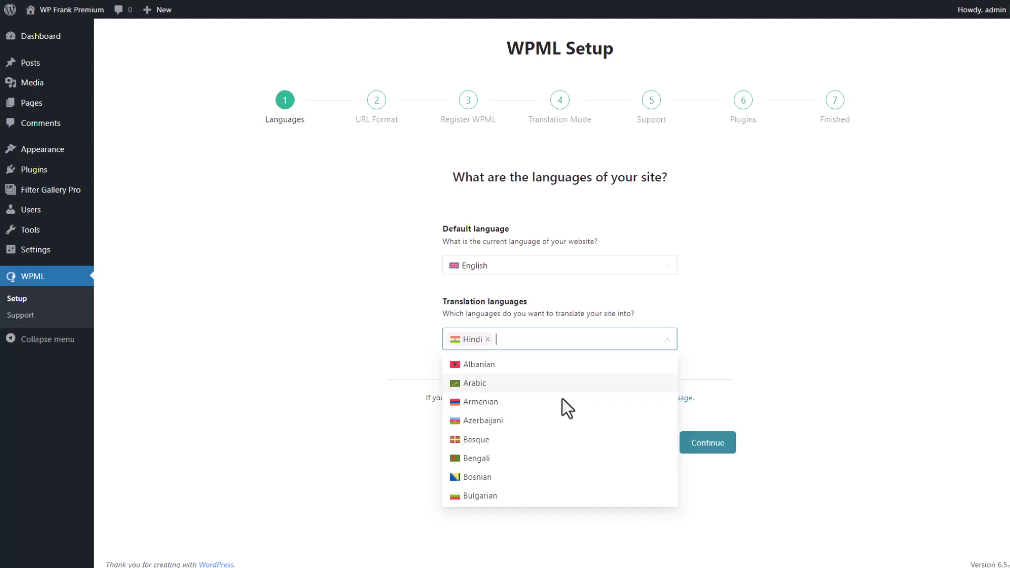
pyautogui.click(767, 377)
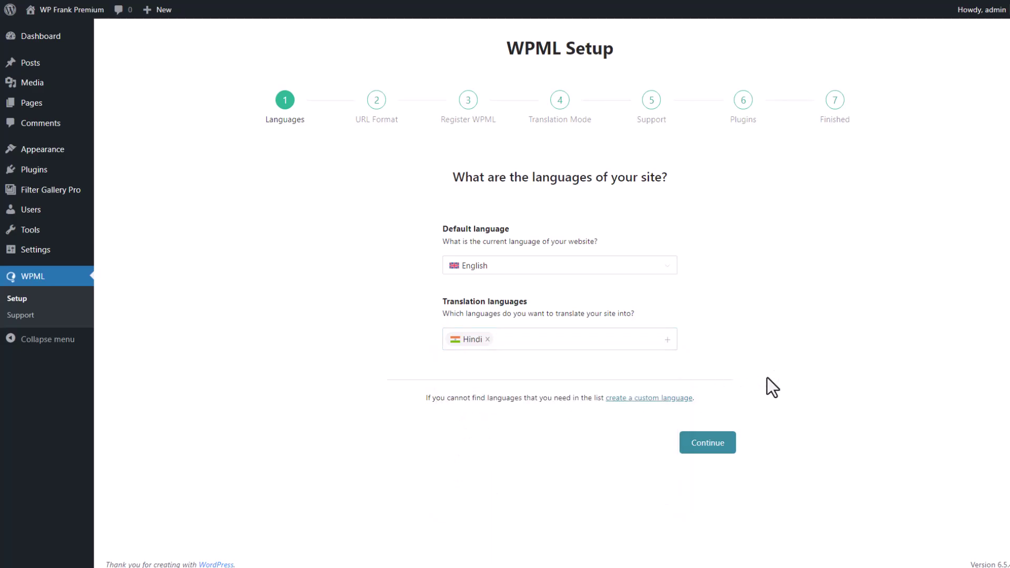
pyautogui.click(706, 448)
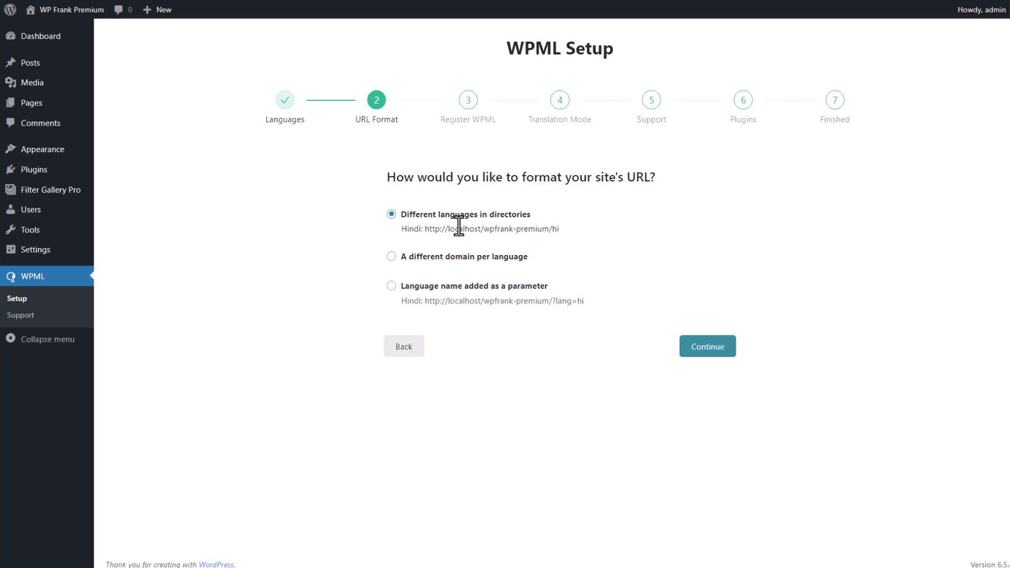
# Step: Keep 'Different languages in directories' and register WPML with the pasted site key
pyautogui.click(709, 354)
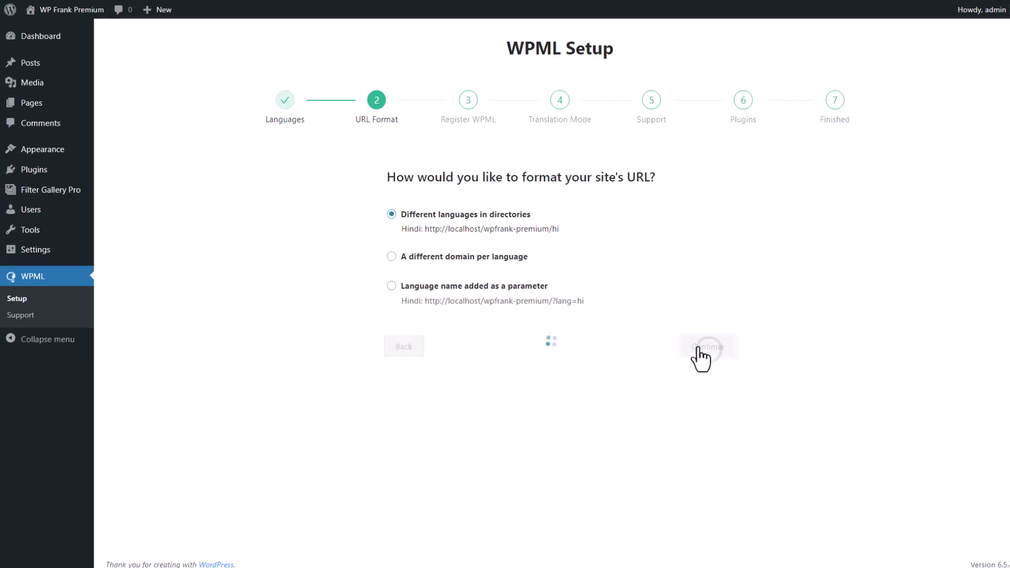
pyautogui.click(466, 266)
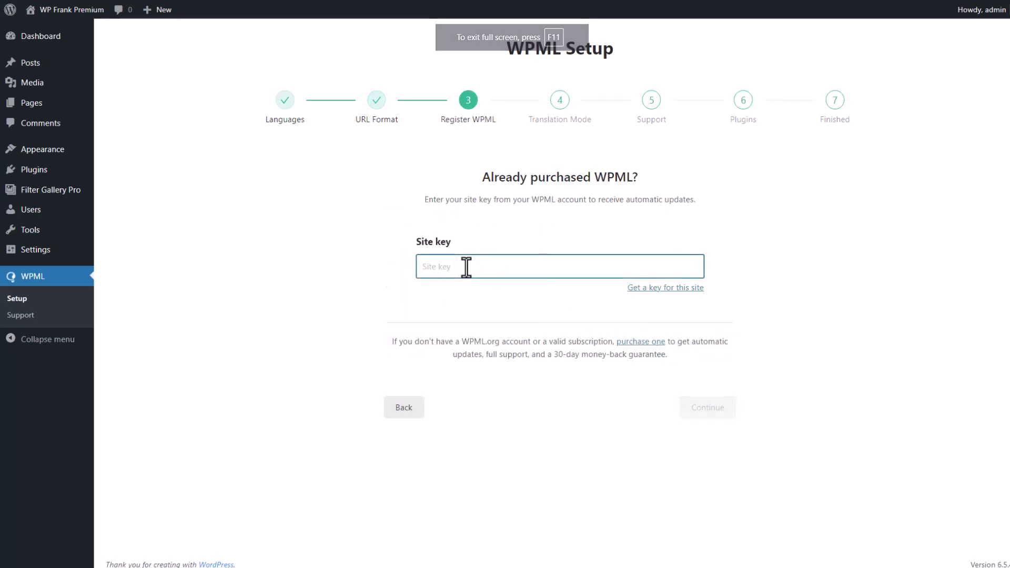
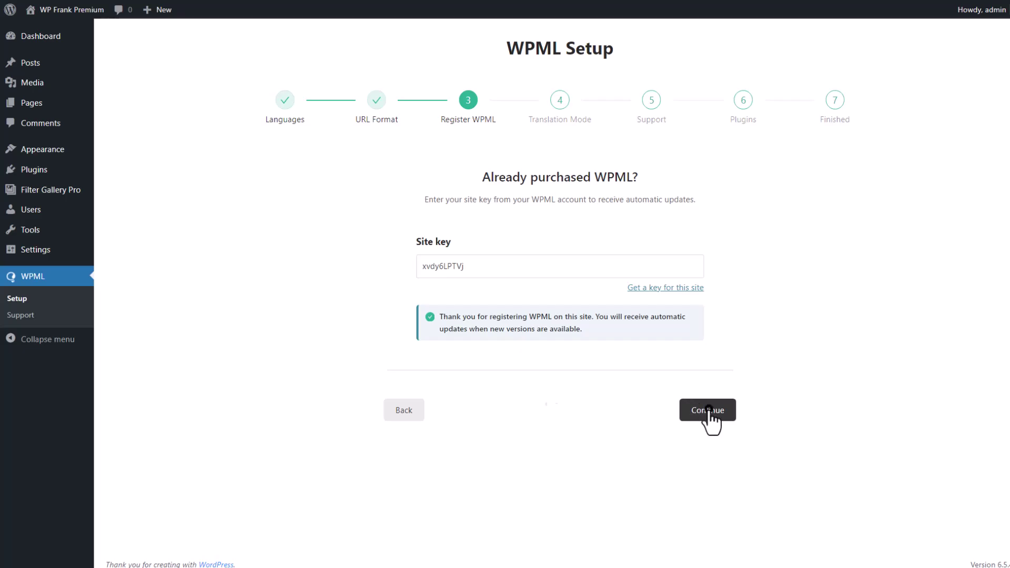
pyautogui.click(709, 410)
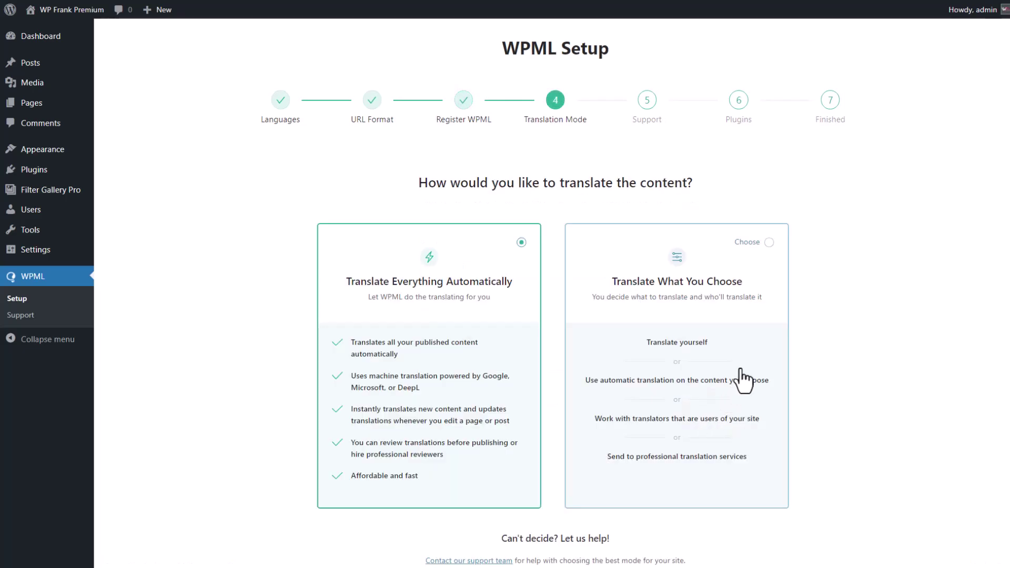
# Step: Choose 'Translate What You Choose' as the translation mode
pyautogui.click(770, 332)
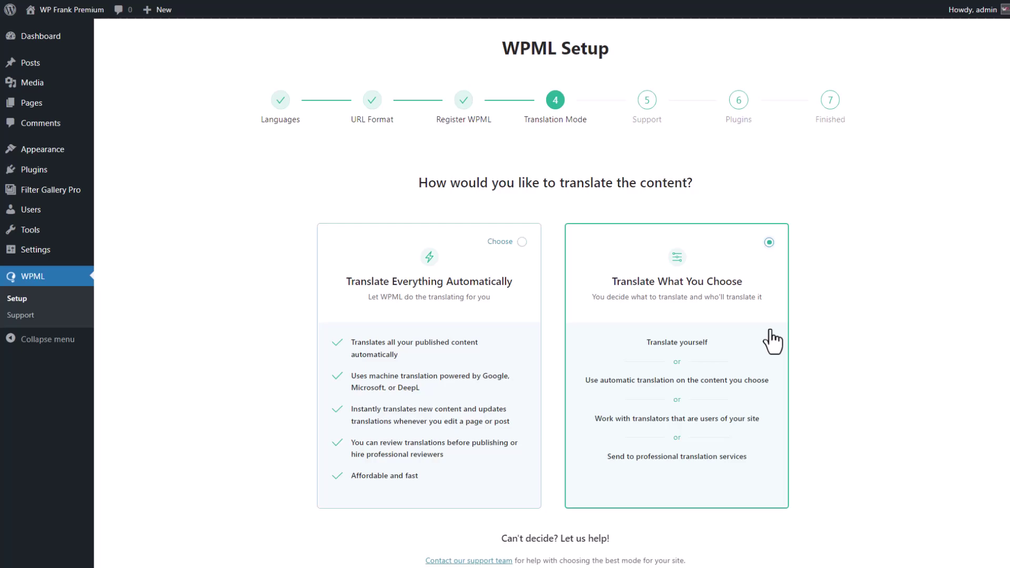
pyautogui.scroll(-2, 773, 342)
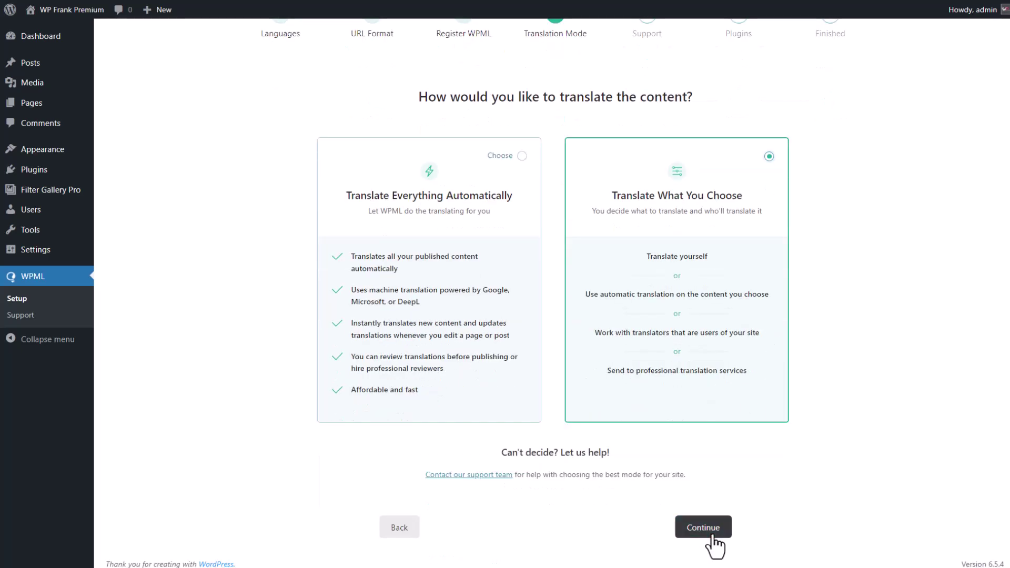
pyautogui.click(713, 533)
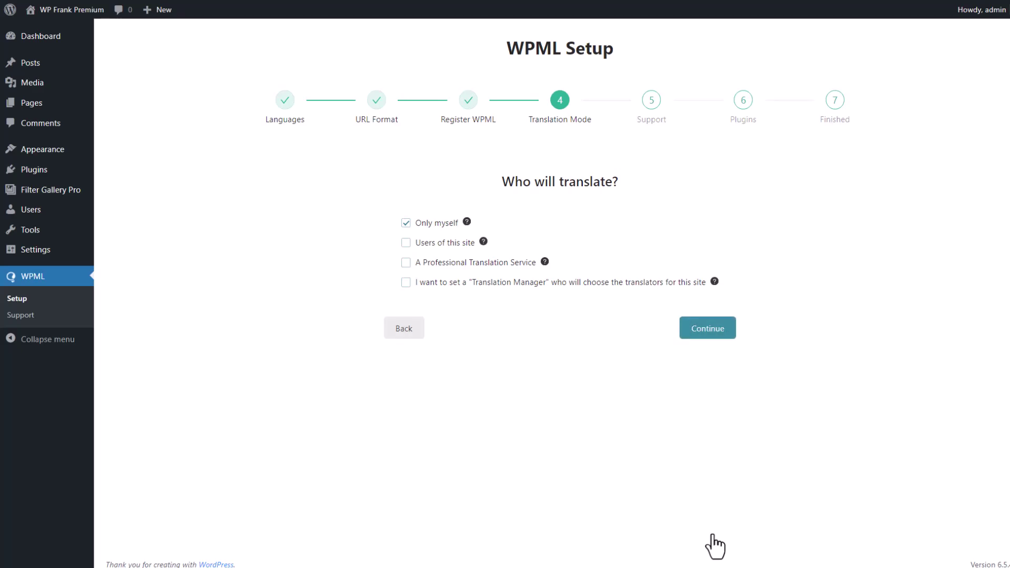
# Step: Keep 'Only myself' as translator, opt in to sending theme and plugin info, and finish setup
pyautogui.click(708, 331)
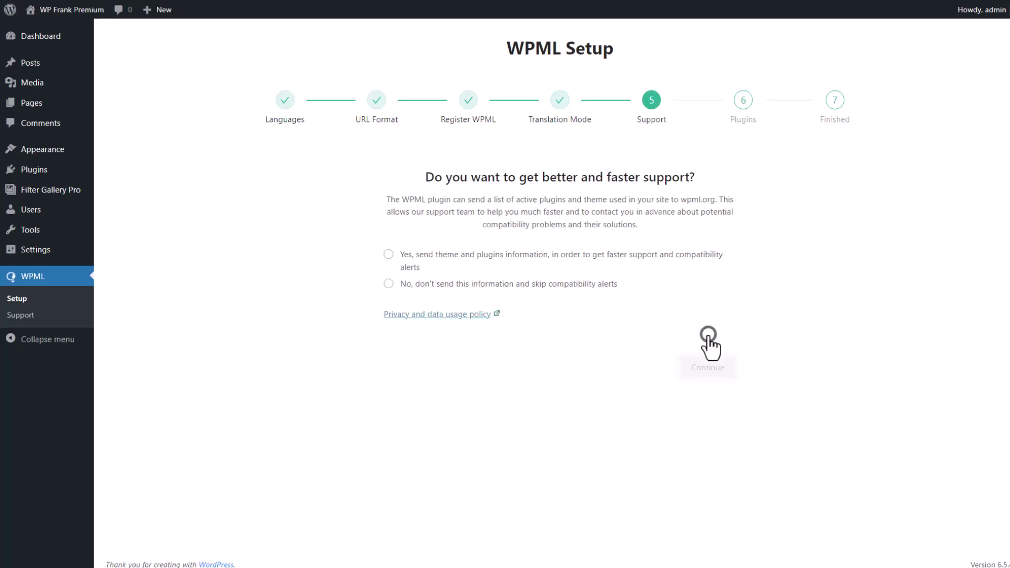
pyautogui.click(608, 261)
pyautogui.click(709, 371)
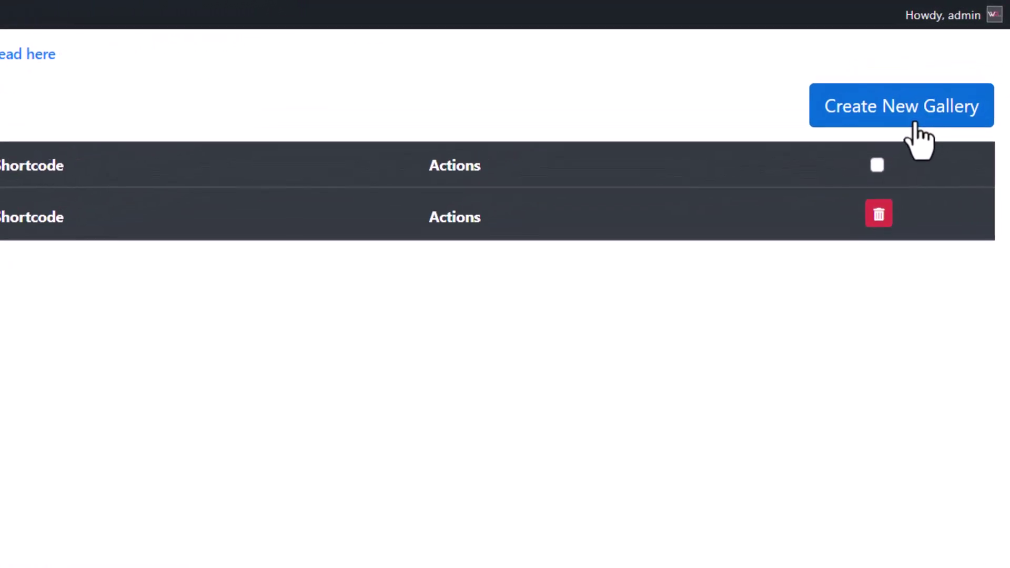
# Step: Create a new gallery named Website Portfolio
pyautogui.click(906, 135)
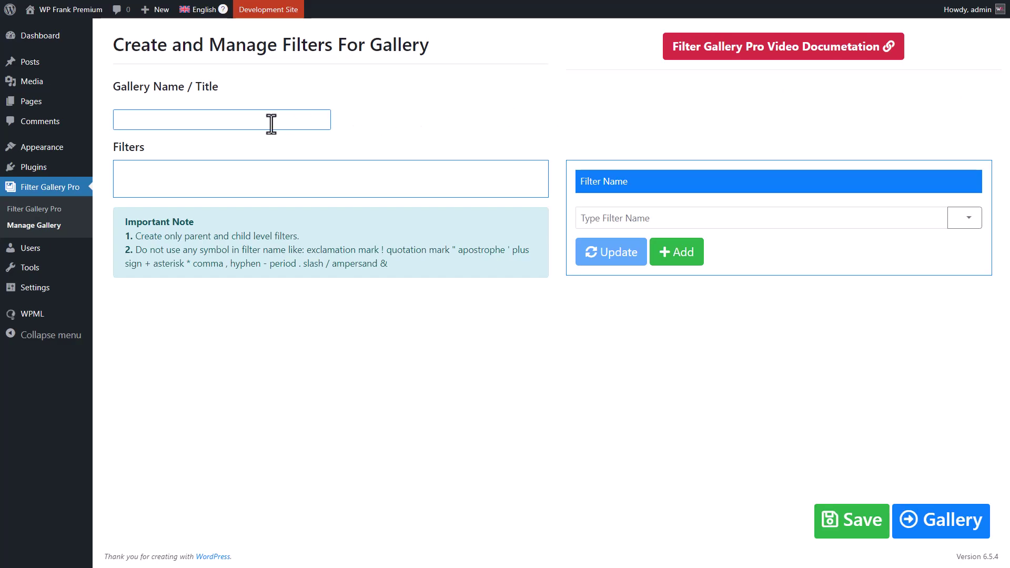
pyautogui.click(271, 124)
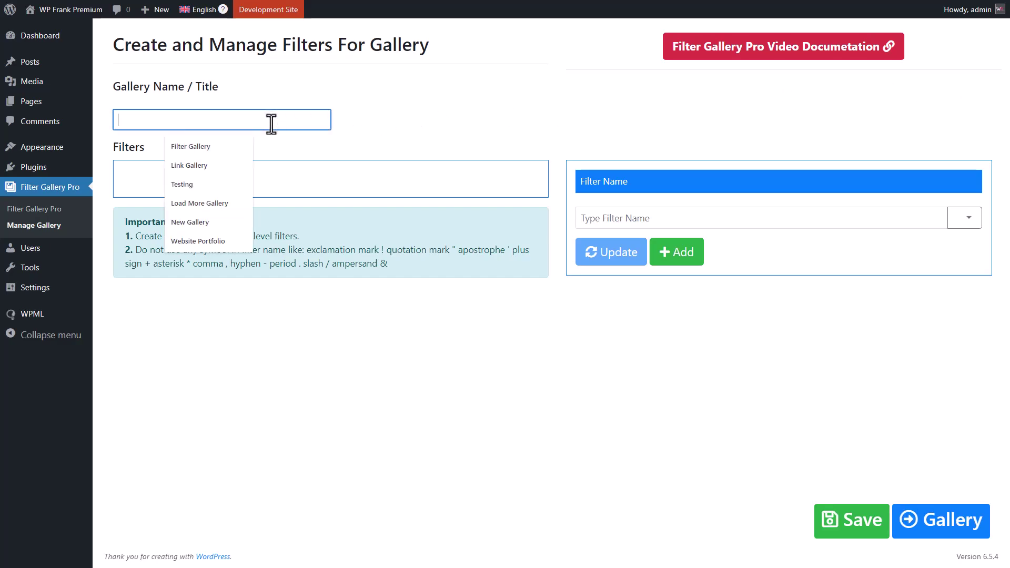
pyautogui.press('Up')
pyautogui.click(227, 243)
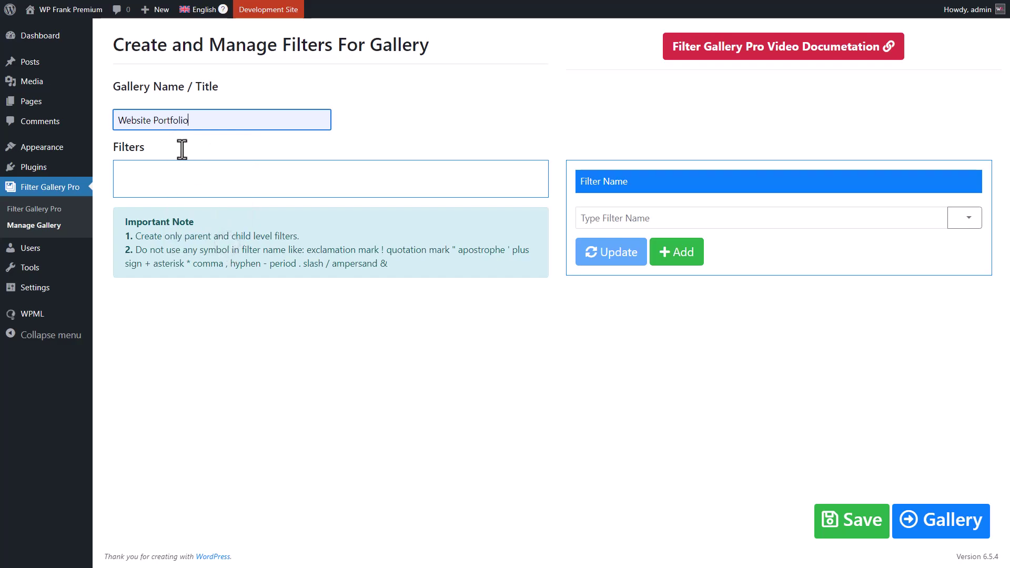
# Step: Add a Blog filter with the blog icon
pyautogui.click(663, 218)
pyautogui.write('Blog')
pyautogui.click(968, 218)
pyautogui.click(943, 293)
pyautogui.write('blog')
pyautogui.click(916, 318)
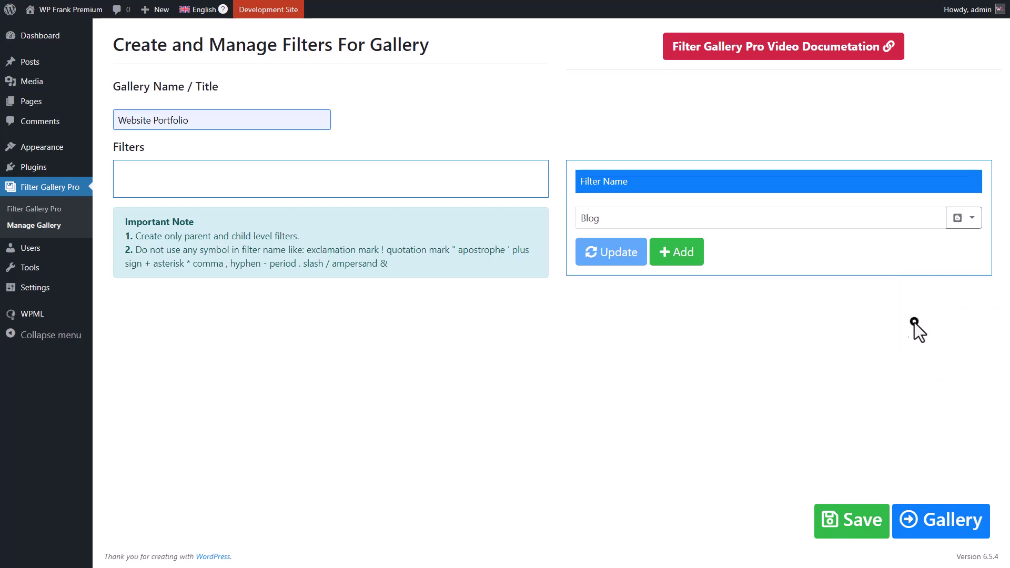
pyautogui.click(684, 253)
# Step: Add a Photography filter and give it the camera icon
pyautogui.click(722, 219)
pyautogui.write('Photography')
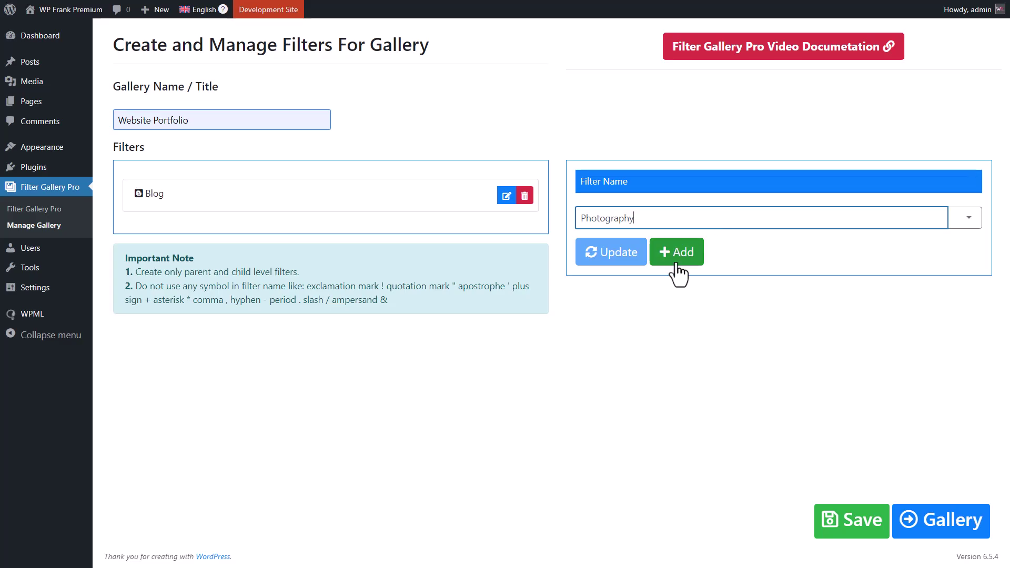
pyautogui.click(677, 261)
pyautogui.click(506, 231)
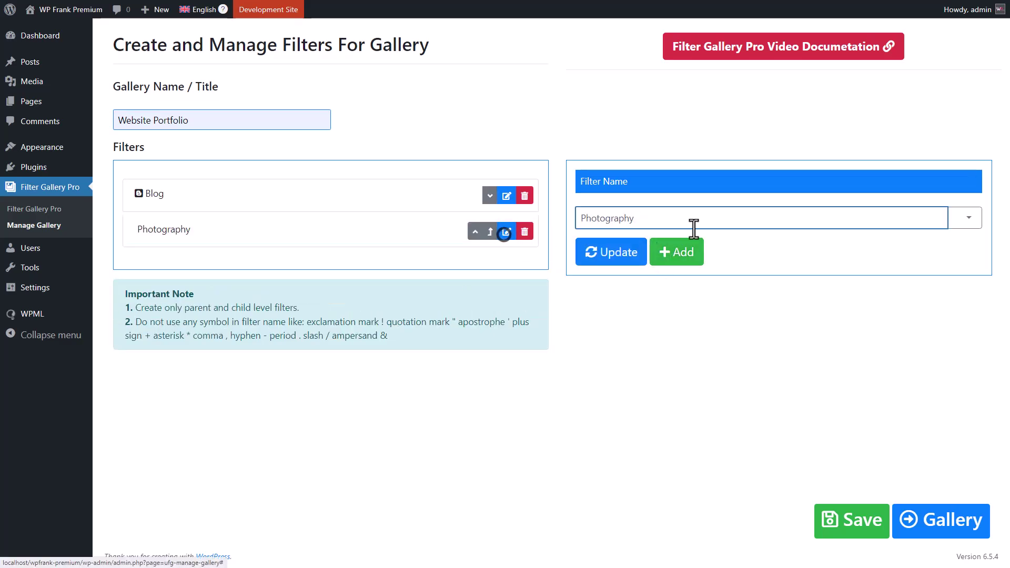
pyautogui.click(966, 218)
pyautogui.click(935, 293)
pyautogui.write('came')
pyautogui.click(922, 321)
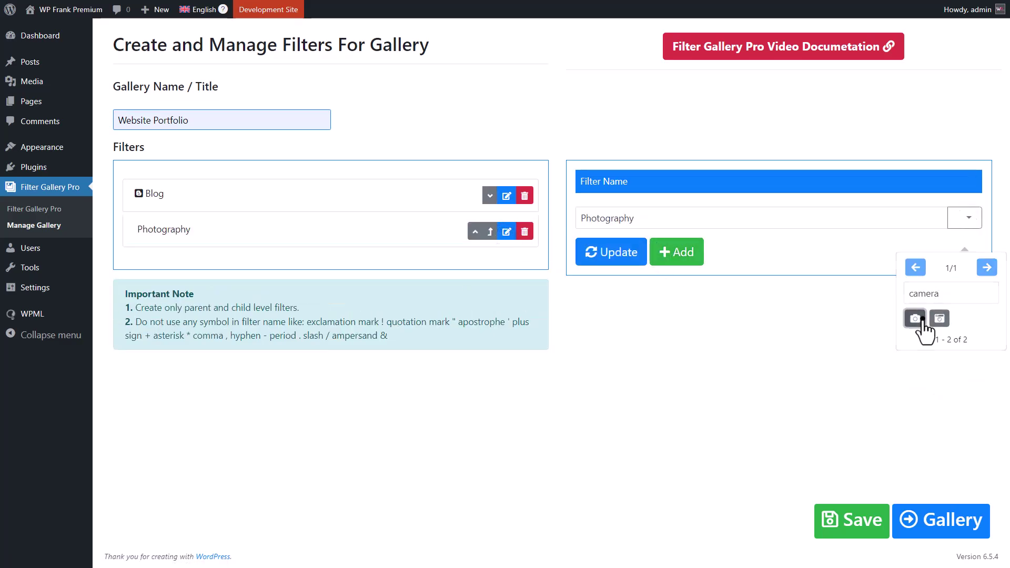
pyautogui.click(615, 258)
# Step: Add a Business filter with the building icon
pyautogui.click(675, 217)
pyautogui.write('Business')
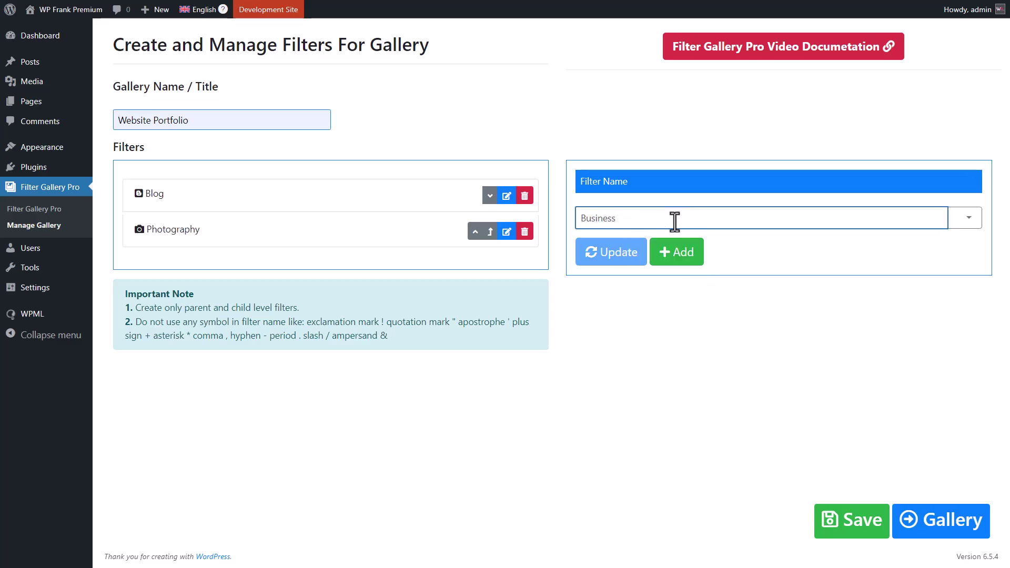
pyautogui.click(969, 218)
pyautogui.click(958, 293)
pyautogui.write('bui')
pyautogui.click(938, 318)
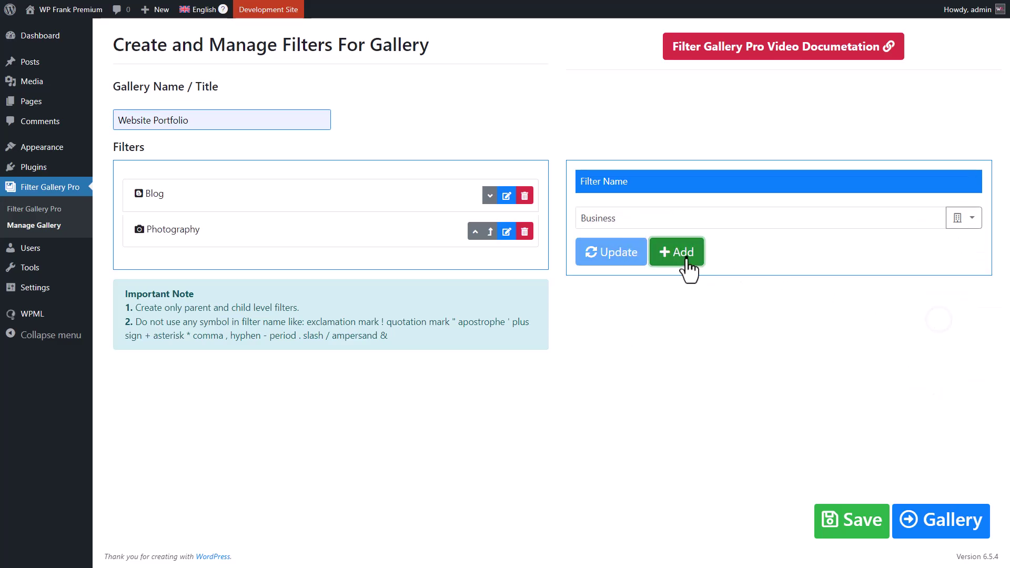
pyautogui.click(686, 260)
# Step: Add an Ecommerce filter with the cart icon
pyautogui.click(765, 221)
pyautogui.write('Ecommerce')
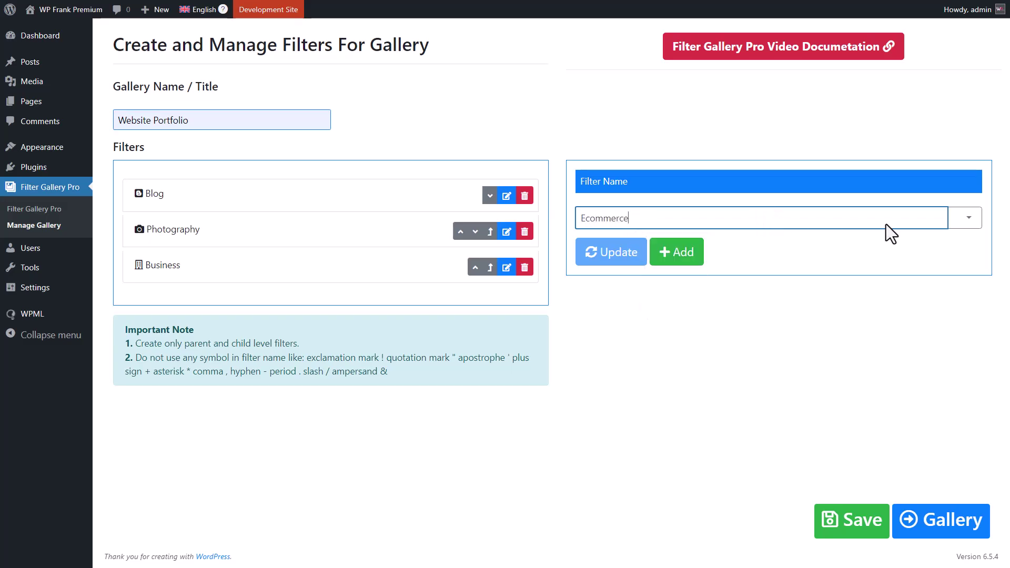
pyautogui.click(969, 218)
pyautogui.click(954, 293)
pyautogui.write('cart')
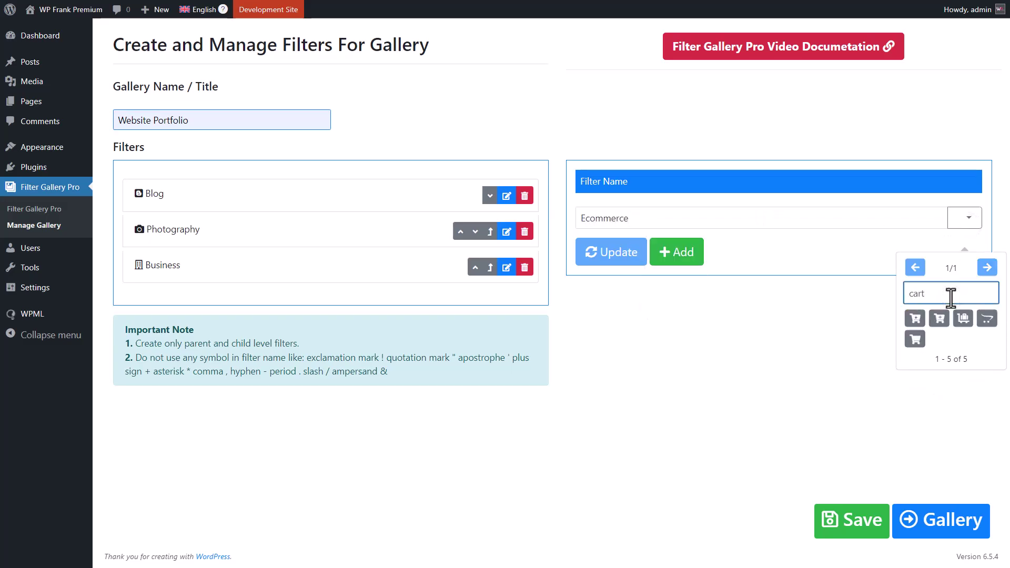
pyautogui.click(914, 318)
pyautogui.click(680, 260)
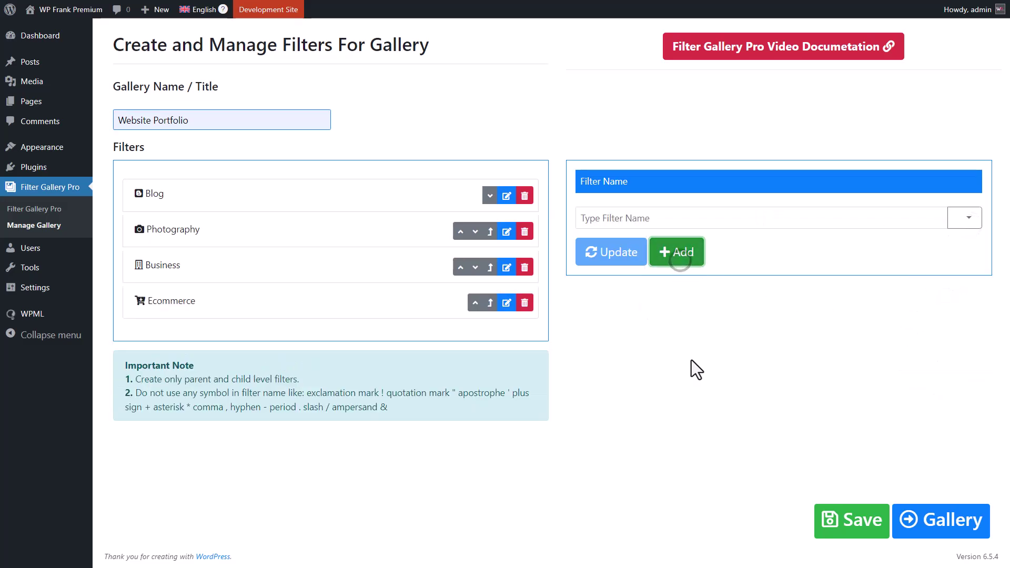
# Step: Add a Travel filter with the plane icon
pyautogui.click(736, 217)
pyautogui.write('Travel')
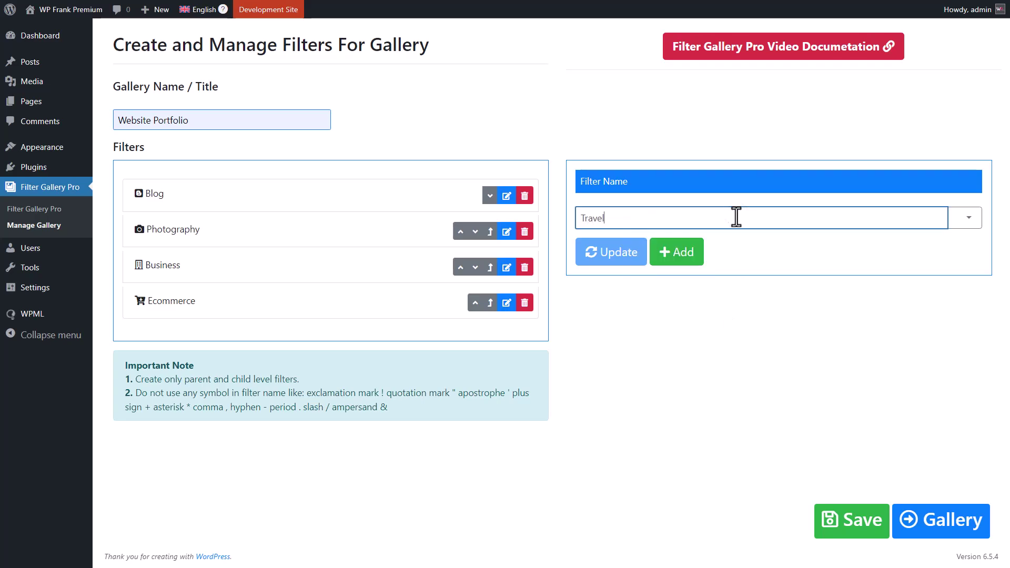
pyautogui.click(969, 218)
pyautogui.click(956, 293)
pyautogui.write('plane')
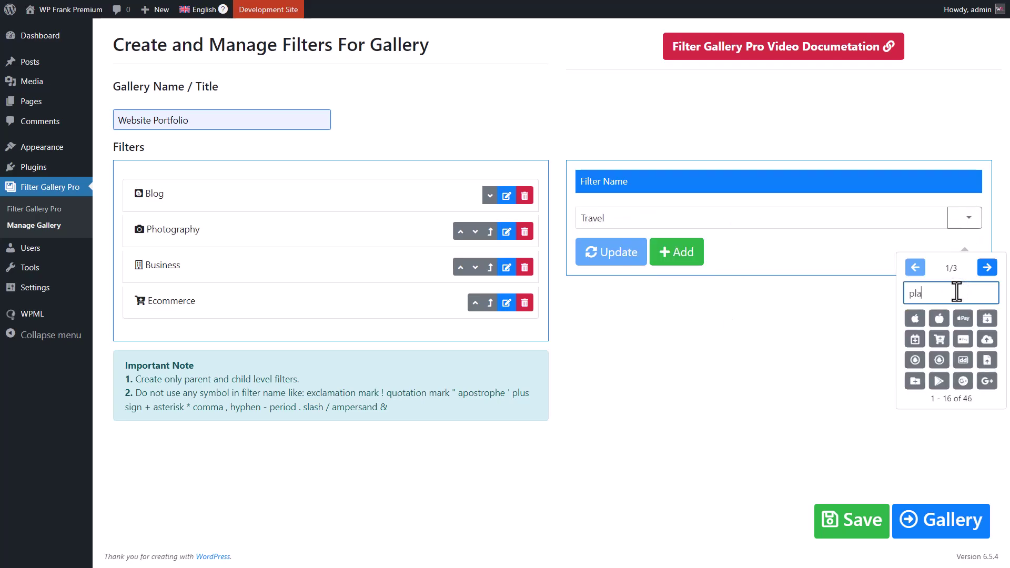
pyautogui.click(963, 318)
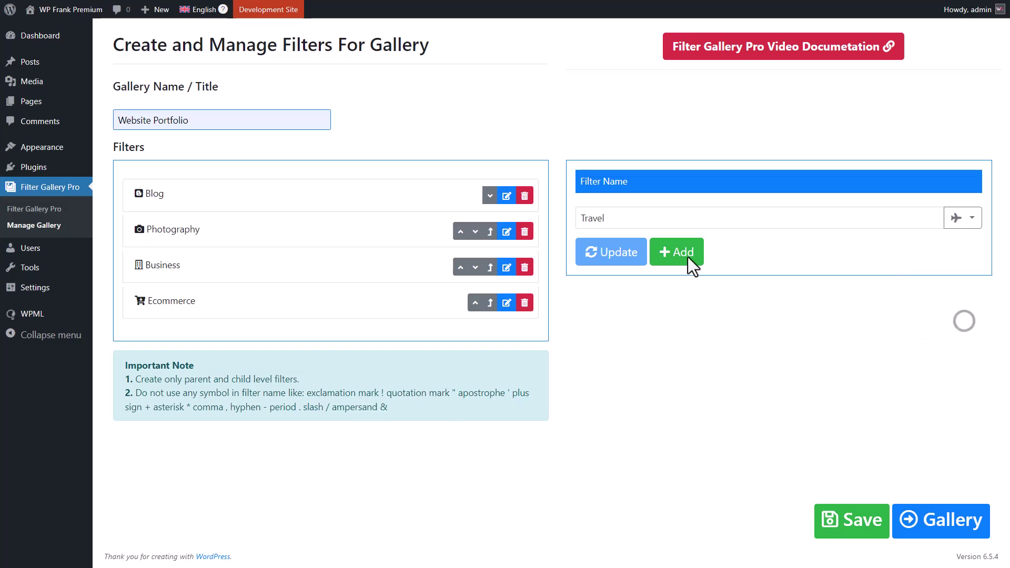
pyautogui.click(698, 259)
# Step: Enter a Food filter name and choose the coffee cup icon
pyautogui.click(744, 261)
pyautogui.write('Food')
pyautogui.click(958, 264)
pyautogui.click(949, 336)
pyautogui.write('co')
pyautogui.click(955, 403)
# Step: Add the Food filter, then nest Travel and Food as children of Blog
pyautogui.click(676, 295)
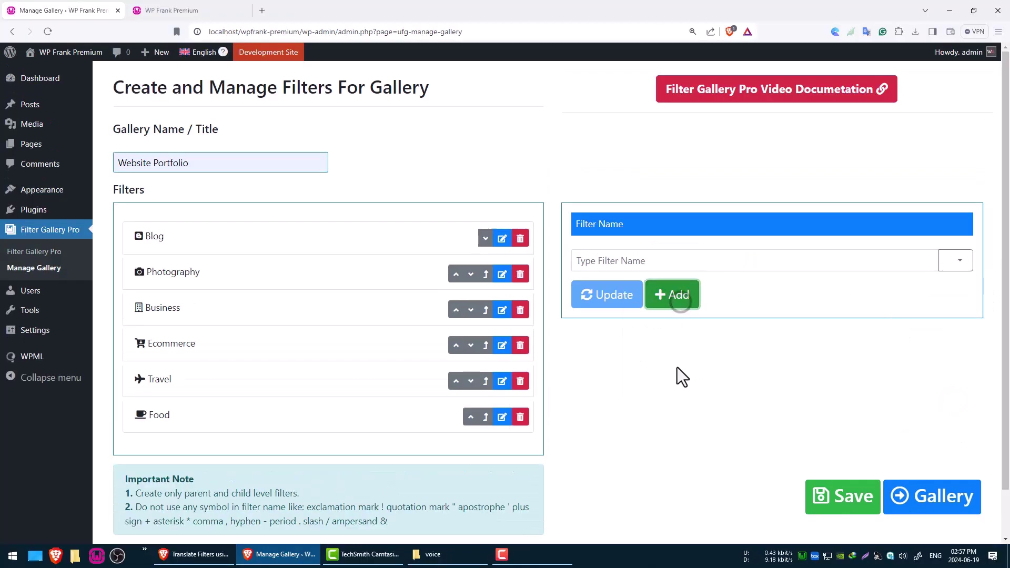
pyautogui.moveTo(297, 379); pyautogui.dragTo(316, 250)
pyautogui.click(471, 423)
pyautogui.click(456, 387)
pyautogui.click(456, 351)
pyautogui.click(485, 317)
# Step: Collapse and re-expand Blog's subcategories, go full screen, and highlight the Important Note heading
pyautogui.click(142, 239)
pyautogui.click(142, 238)
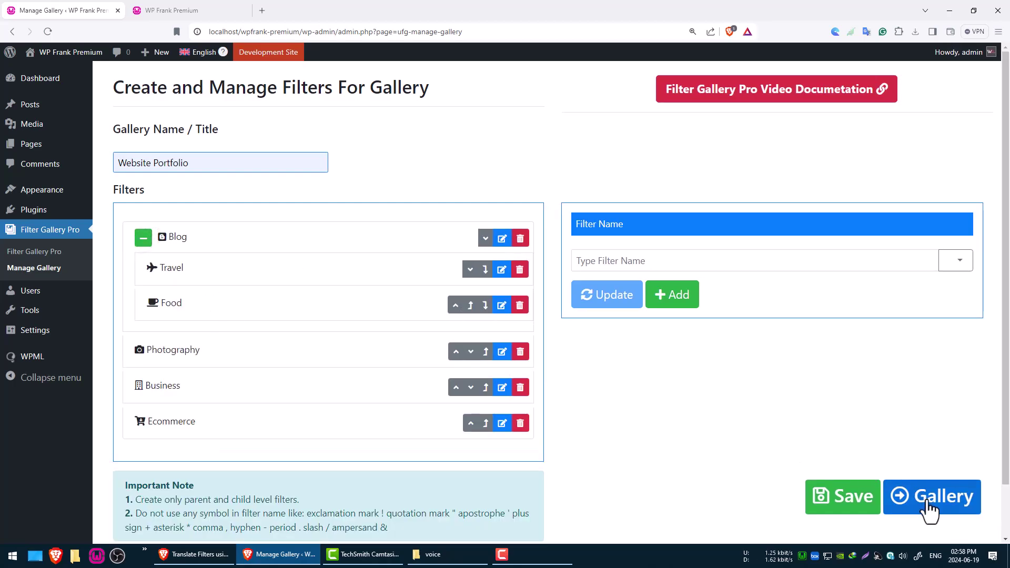
pyautogui.press('F11')
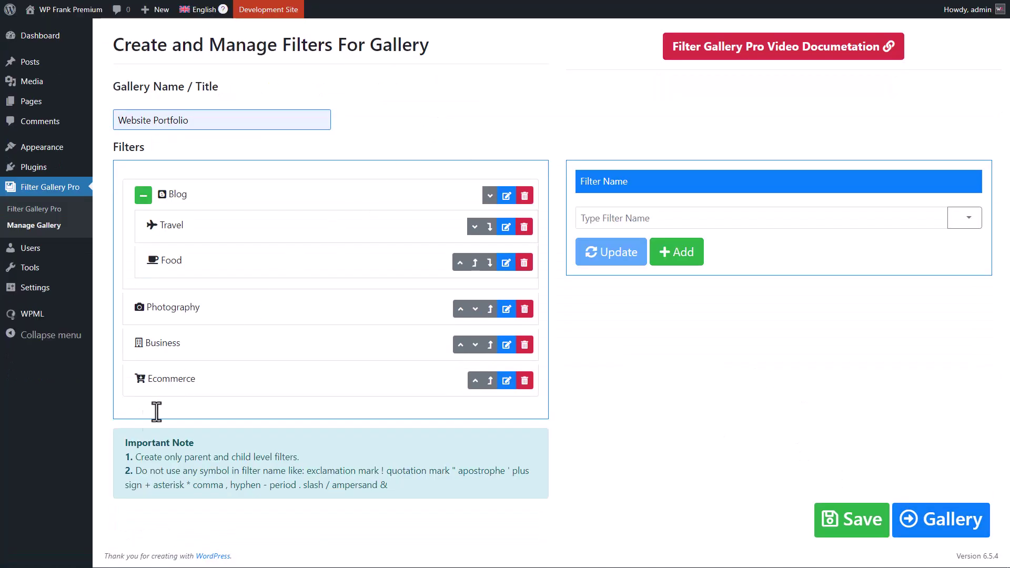
pyautogui.moveTo(125, 442); pyautogui.dragTo(191, 445)
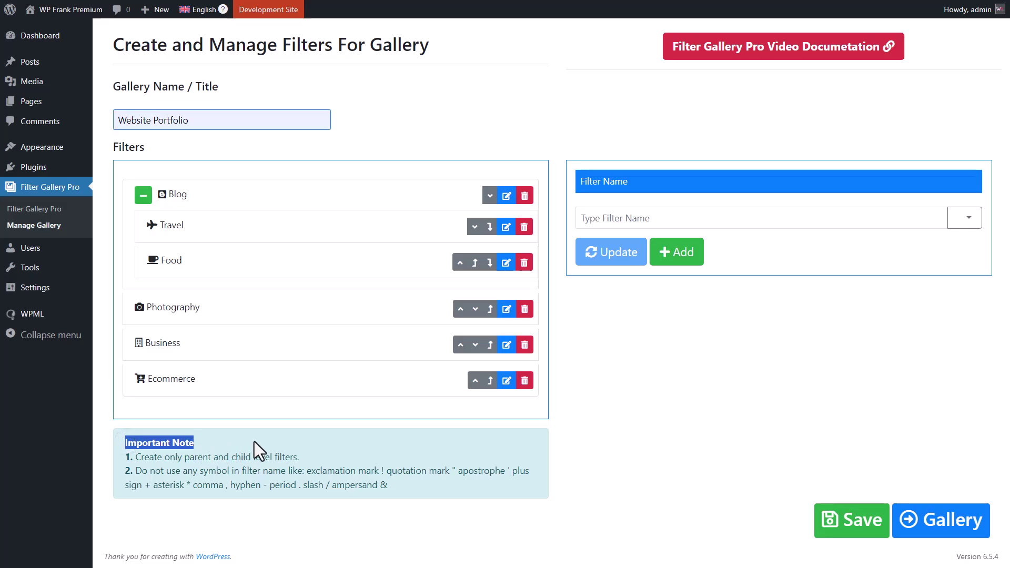
# Step: Upload nine portfolio images into the gallery, then drag Built By Silo to the first slot
pyautogui.click(935, 537)
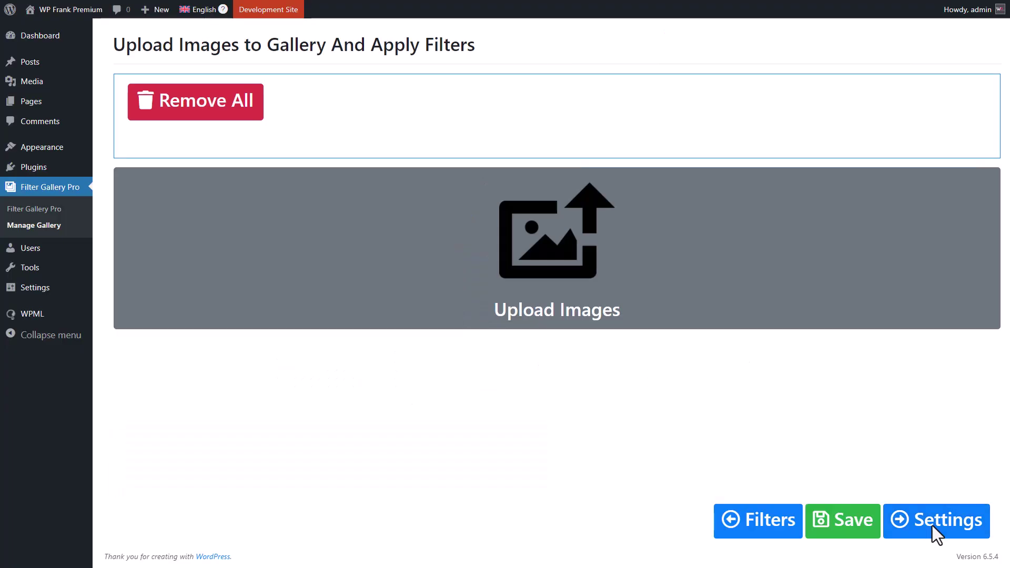
pyautogui.click(558, 300)
pyautogui.click(421, 298)
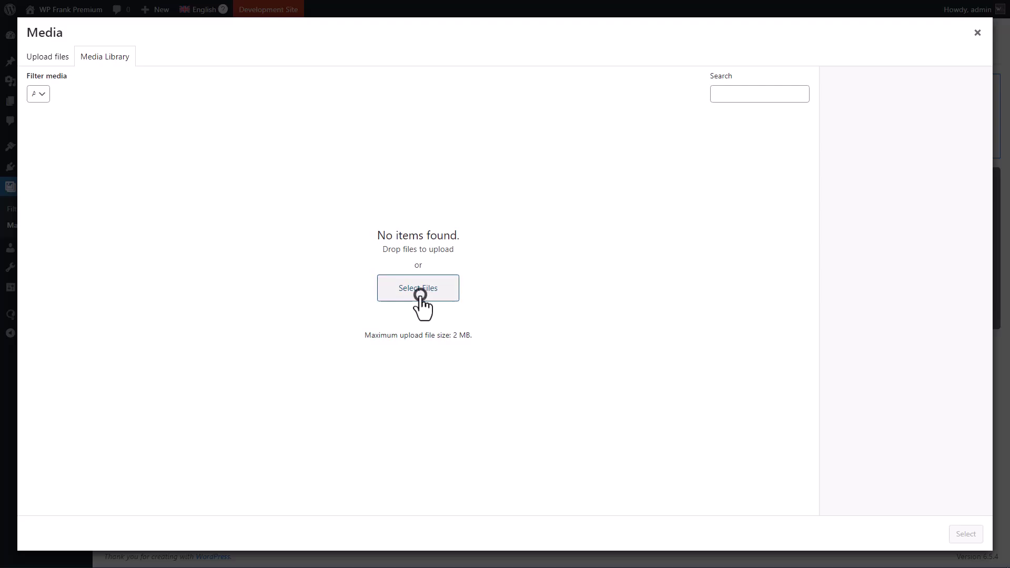
pyautogui.moveTo(195, 75); pyautogui.dragTo(207, 162)
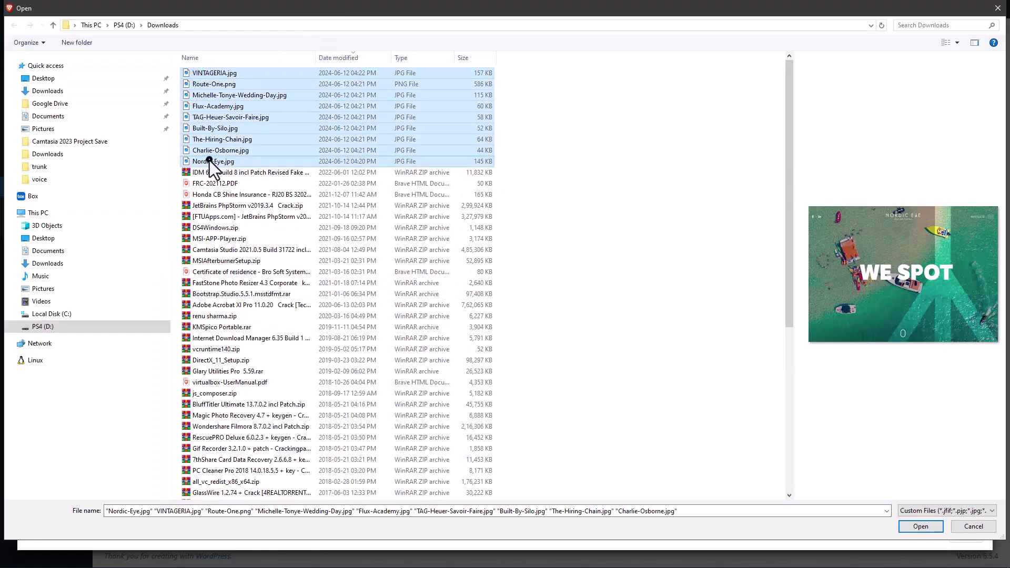
pyautogui.click(920, 527)
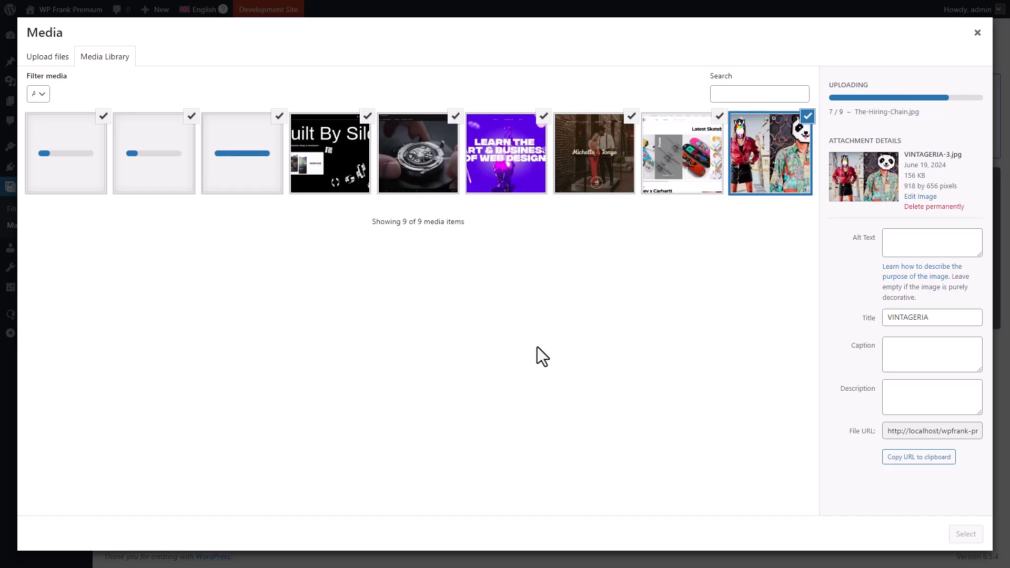
pyautogui.click(959, 534)
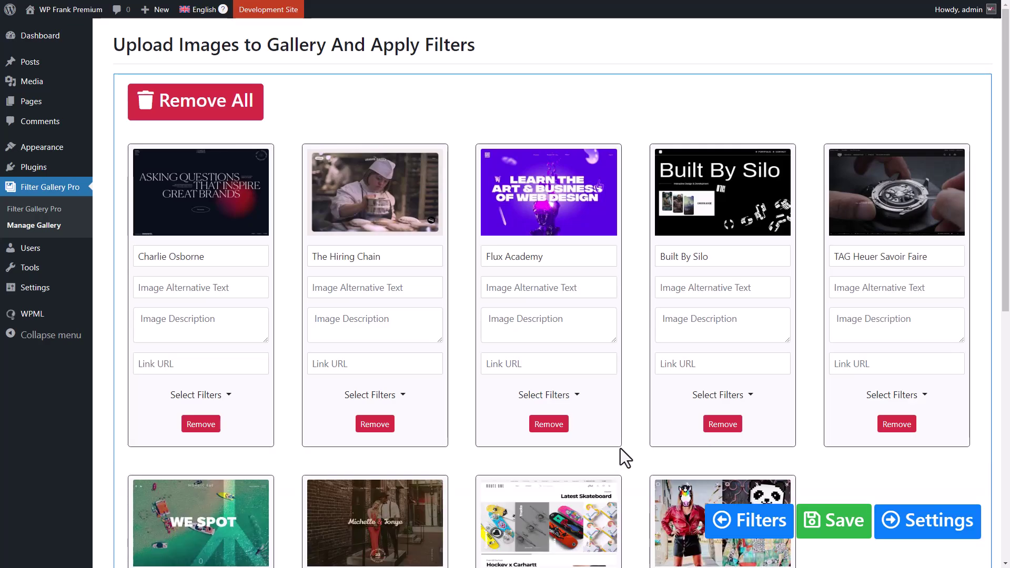
pyautogui.scroll(-1, 879, 161)
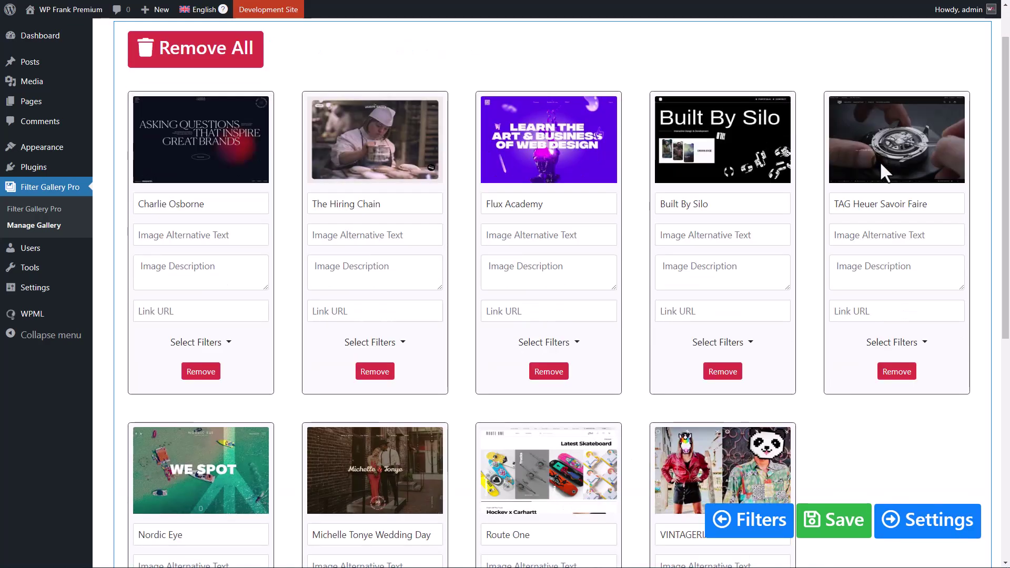
pyautogui.moveTo(689, 164); pyautogui.dragTo(210, 158)
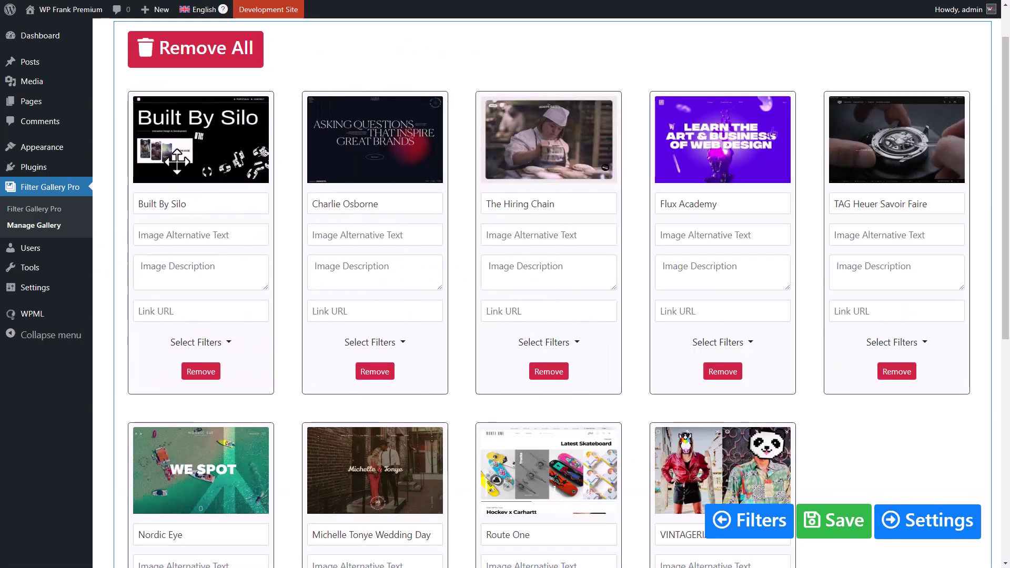
# Step: Move TAG Heuer second and tag the first row: Blog, Blog, Business, Blog/Food, Business
pyautogui.moveTo(897, 139); pyautogui.dragTo(367, 125)
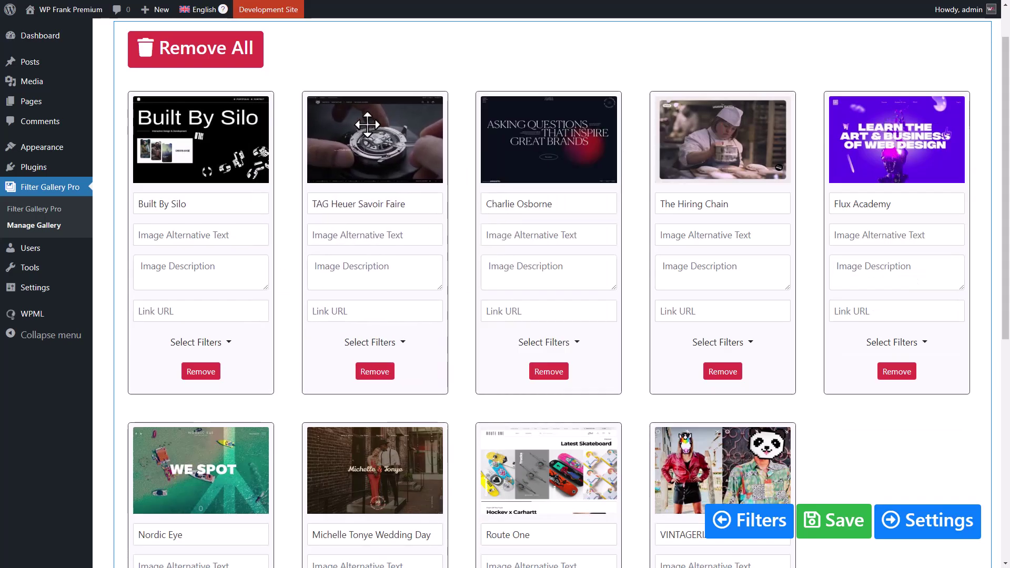
pyautogui.click(198, 343)
pyautogui.click(153, 393)
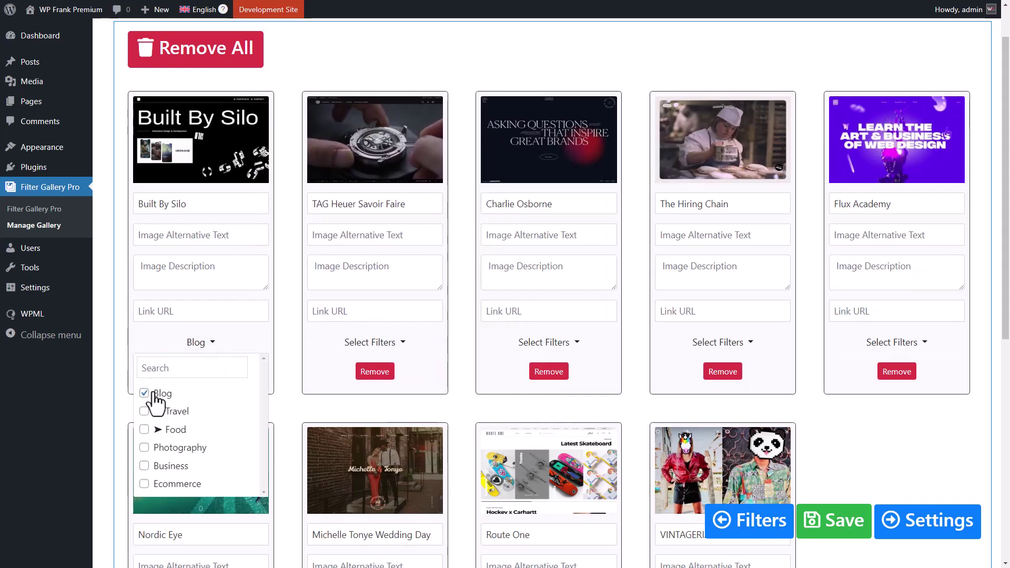
pyautogui.click(376, 345)
pyautogui.click(327, 396)
pyautogui.click(550, 342)
pyautogui.click(513, 466)
pyautogui.click(720, 343)
pyautogui.click(666, 394)
pyautogui.click(664, 429)
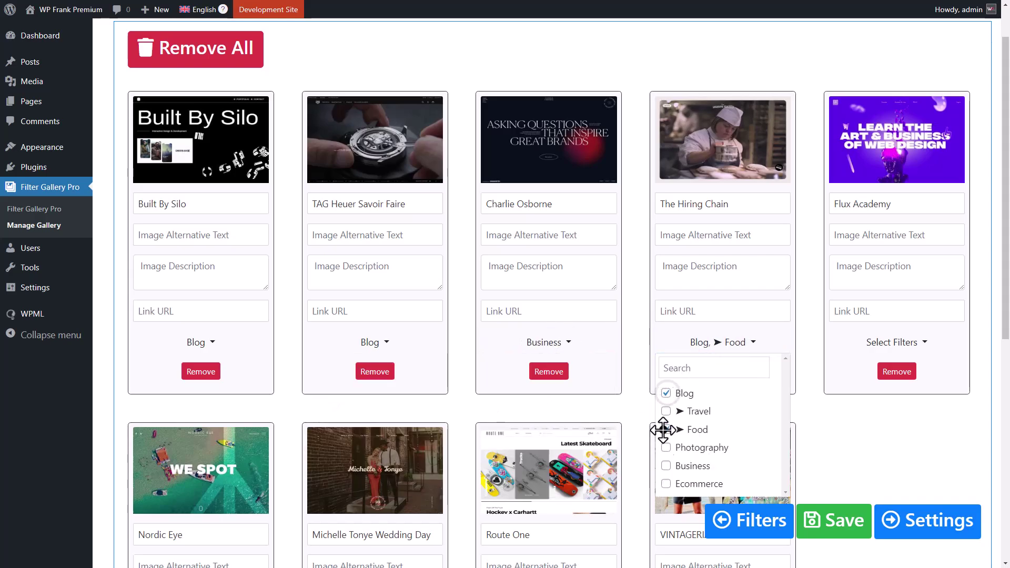
pyautogui.click(895, 342)
pyautogui.click(840, 466)
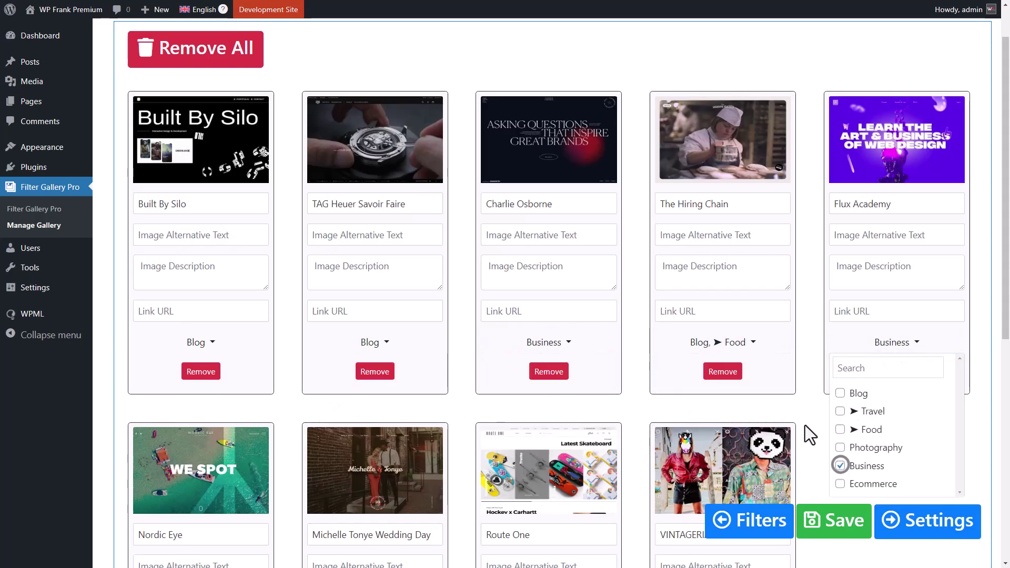
pyautogui.click(805, 425)
# Step: Tag Nordic Eye Blog/Travel, wedding and Route One Ecommerce, VINTAGERIA Photography
pyautogui.scroll(-5, 805, 419)
pyautogui.click(218, 411)
pyautogui.click(144, 461)
pyautogui.click(143, 480)
pyautogui.click(392, 411)
pyautogui.scroll(-1, 382, 421)
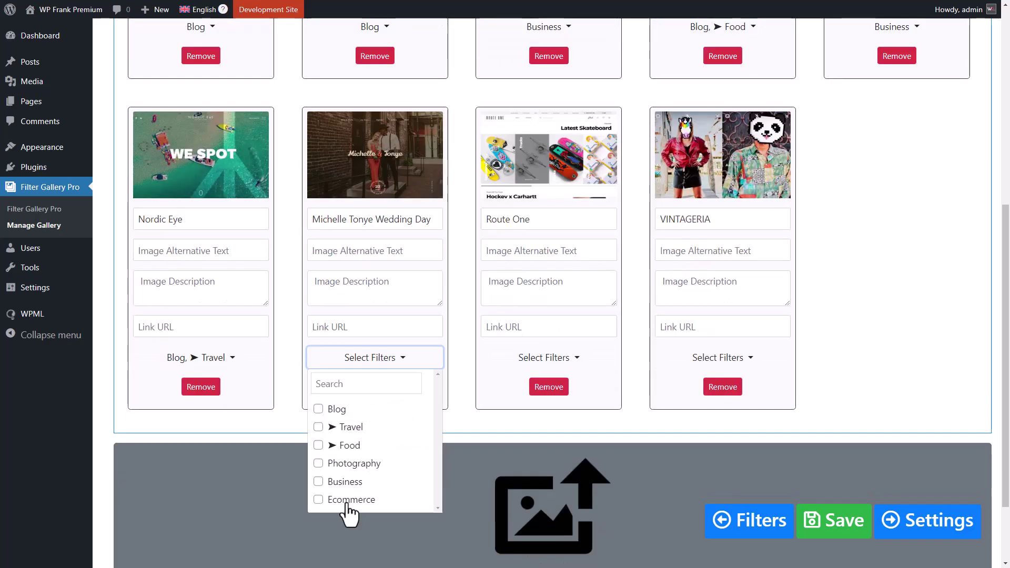
pyautogui.click(346, 499)
pyautogui.click(557, 359)
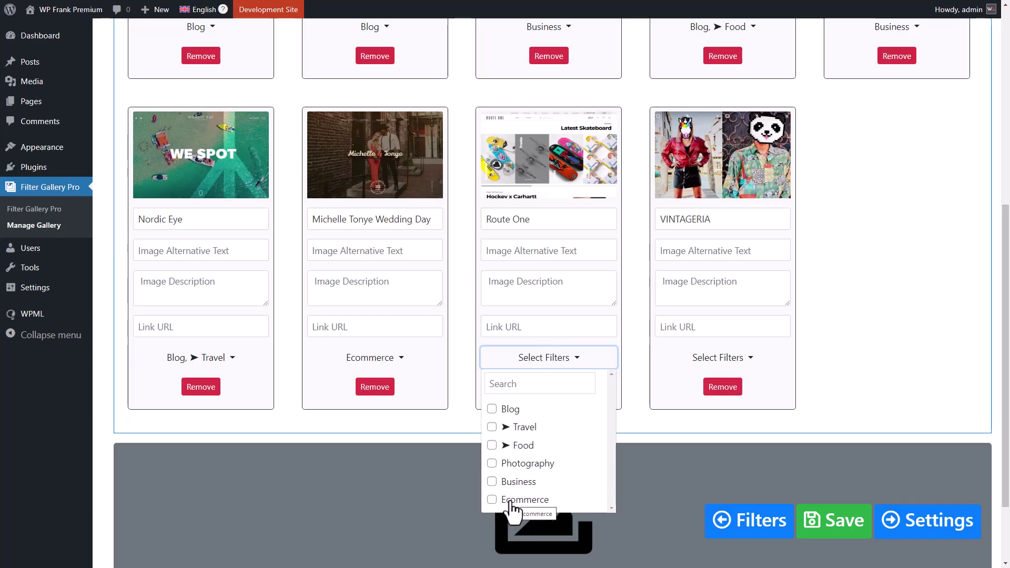
pyautogui.click(510, 501)
pyautogui.click(723, 357)
pyautogui.click(700, 463)
# Step: Add Photography to Flux Academy's filters and save the gallery
pyautogui.scroll(4, 866, 395)
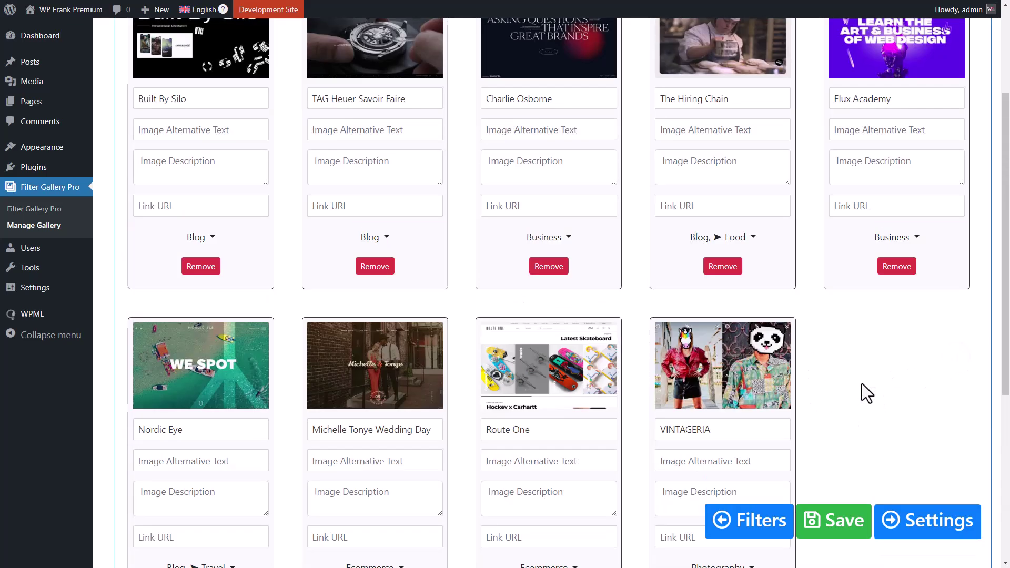
pyautogui.scroll(1, 862, 384)
pyautogui.click(894, 290)
pyautogui.click(841, 391)
pyautogui.scroll(-3, 816, 379)
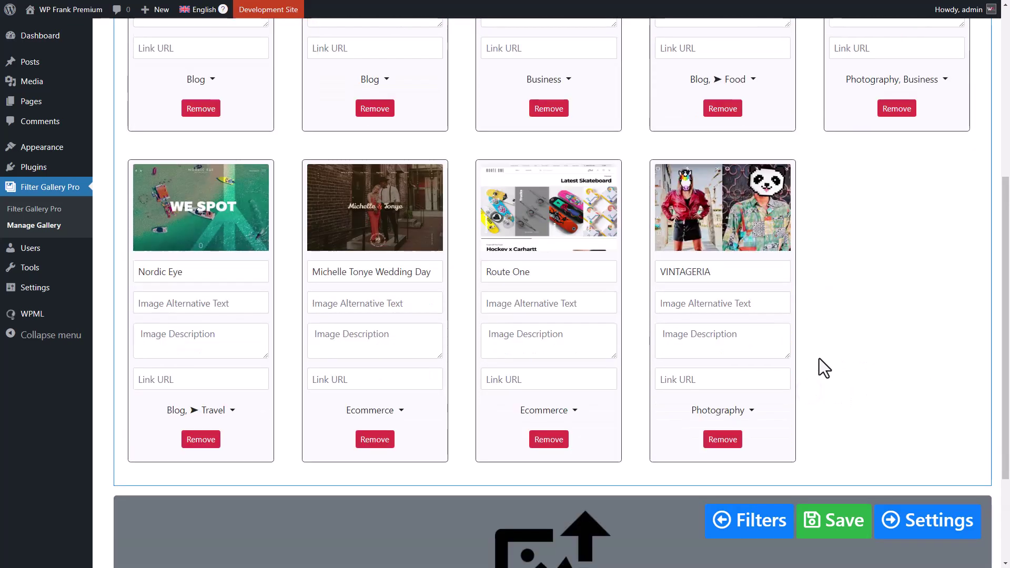
pyautogui.scroll(-1, 819, 359)
pyautogui.click(837, 526)
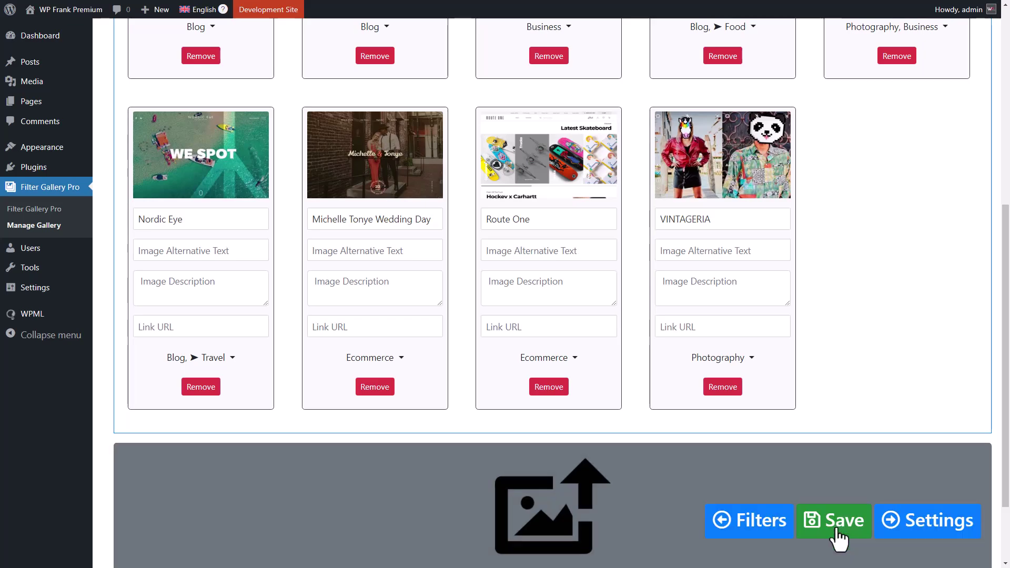
pyautogui.scroll(1, 916, 421)
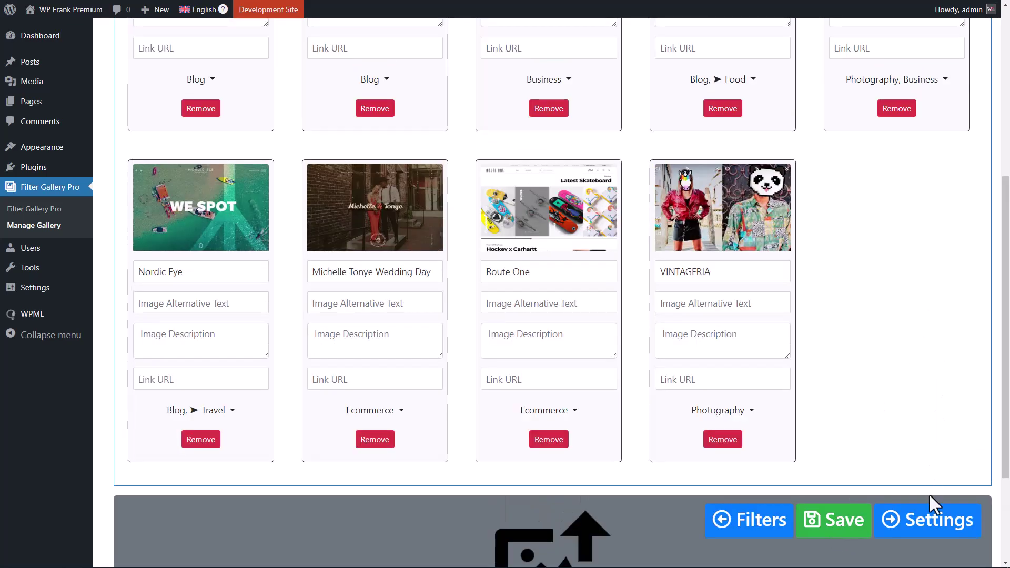
# Step: Set the gallery to three columns on desktop with original-size thumbnails
pyautogui.click(933, 539)
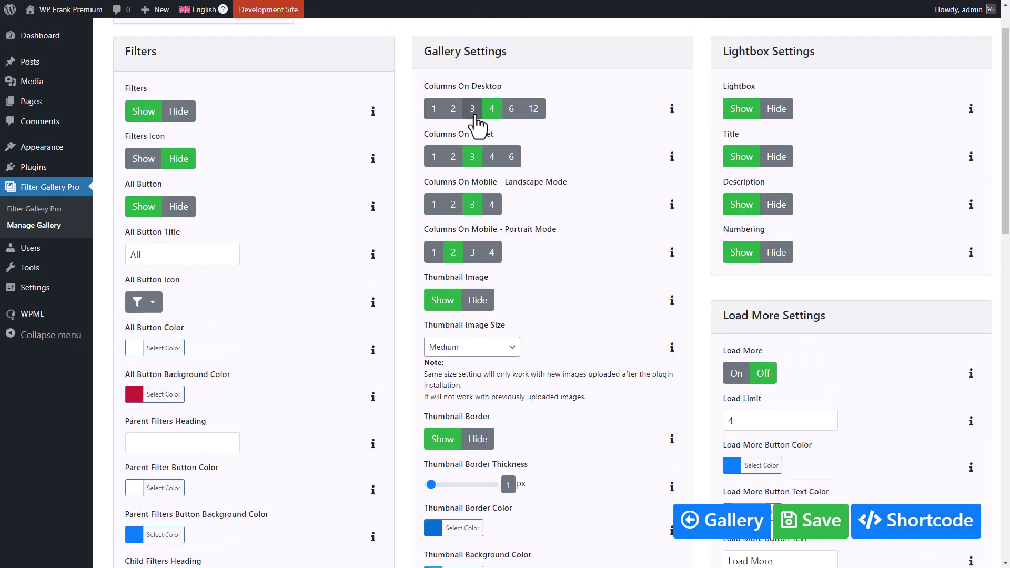
pyautogui.click(476, 117)
pyautogui.scroll(-2, 622, 264)
pyautogui.click(507, 243)
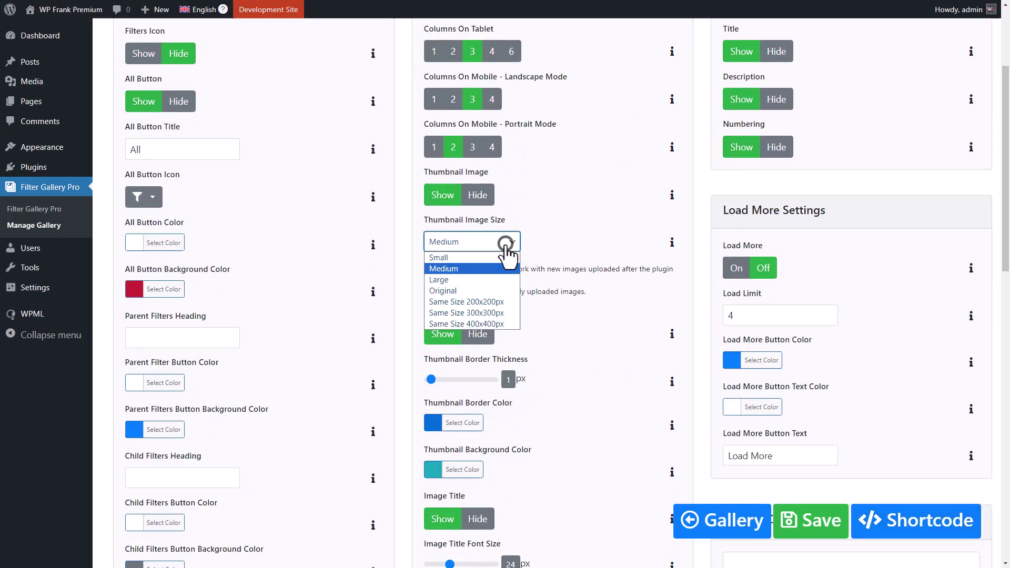
pyautogui.click(505, 291)
# Step: Set image title font to 20 px, hide descriptions, and make their background black
pyautogui.scroll(-2, 616, 320)
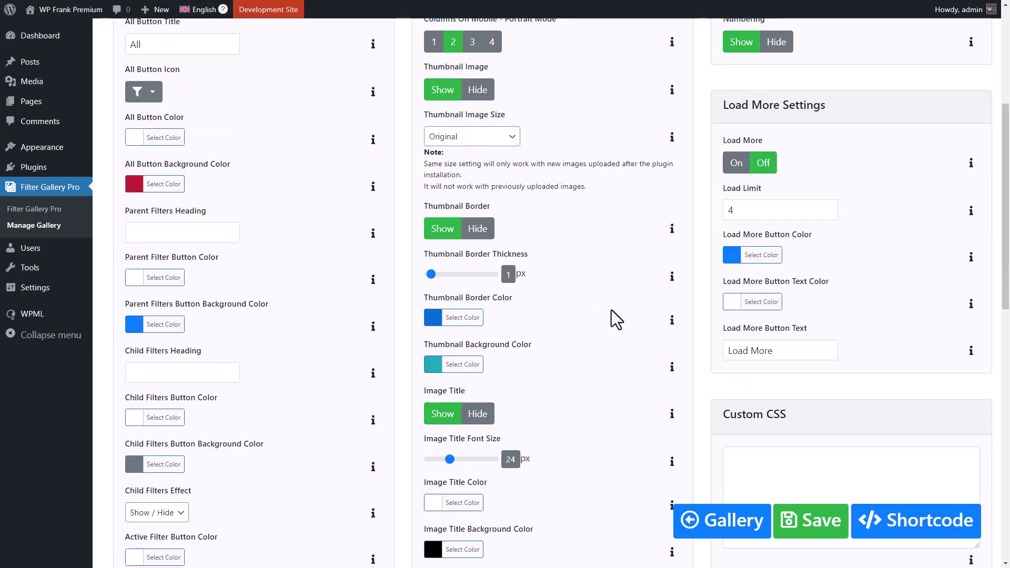
pyautogui.scroll(-2, 616, 320)
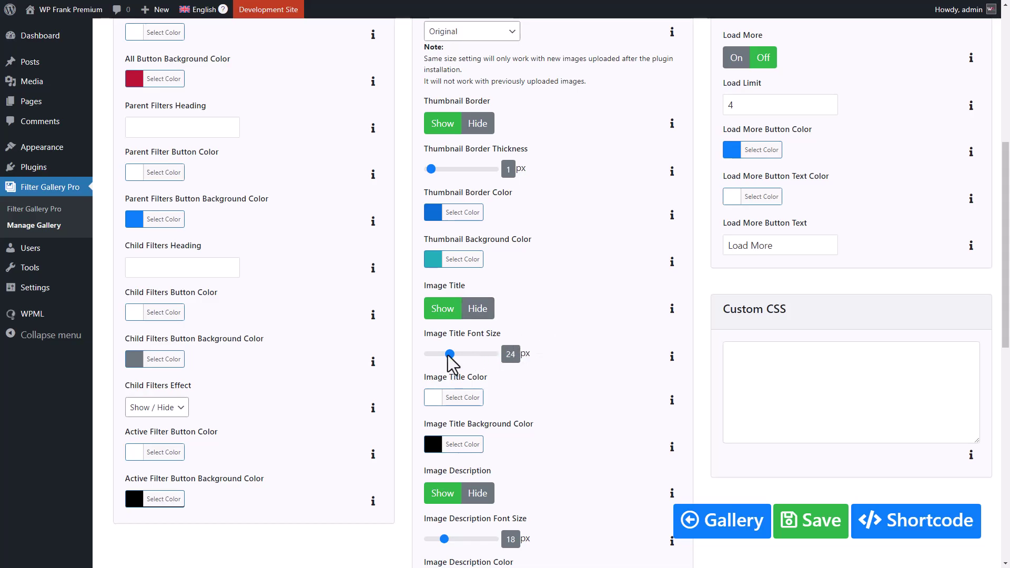
pyautogui.moveTo(448, 354); pyautogui.dragTo(447, 354)
pyautogui.scroll(-4, 598, 354)
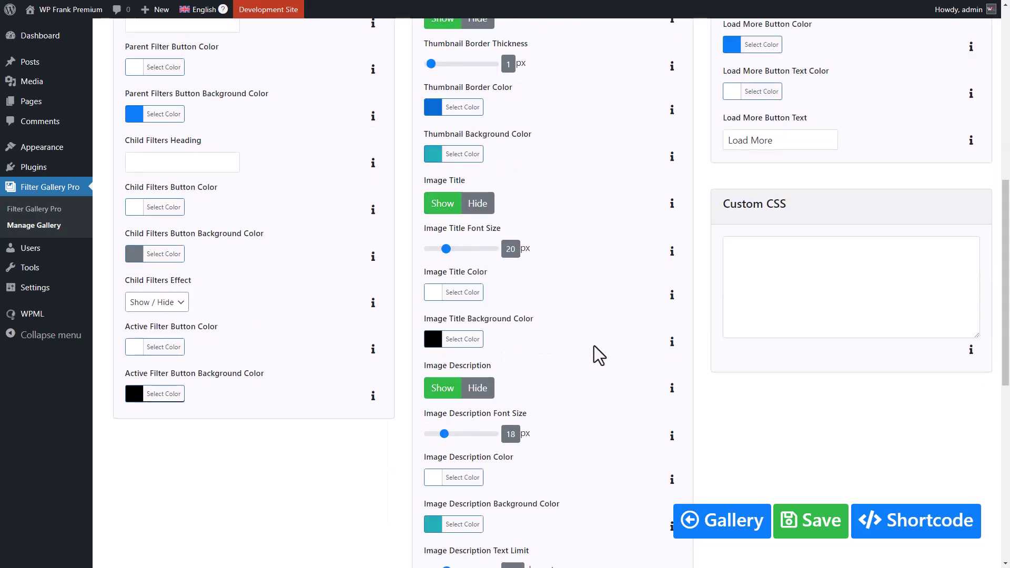
pyautogui.click(477, 284)
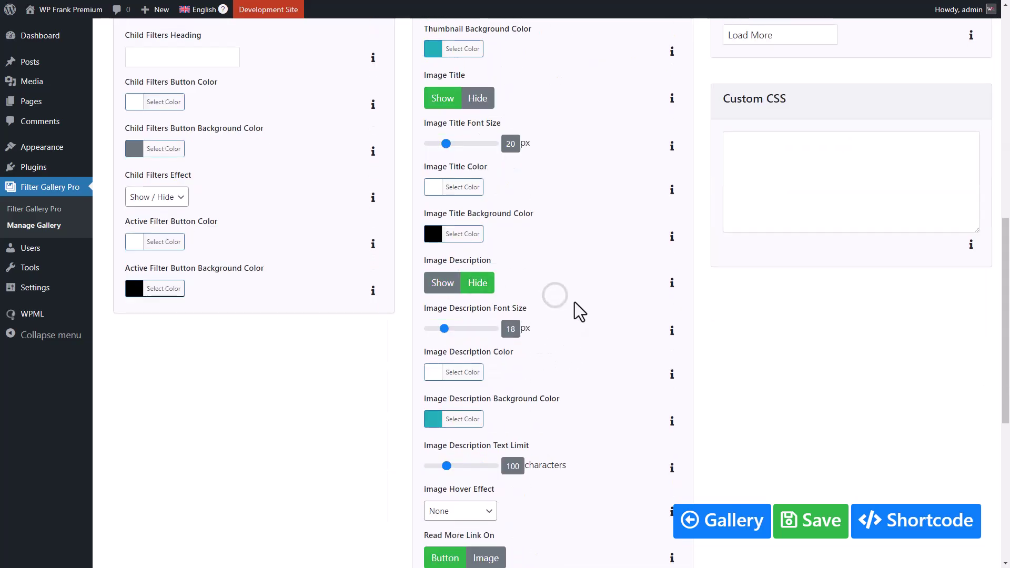
pyautogui.scroll(-1, 575, 304)
pyautogui.click(454, 366)
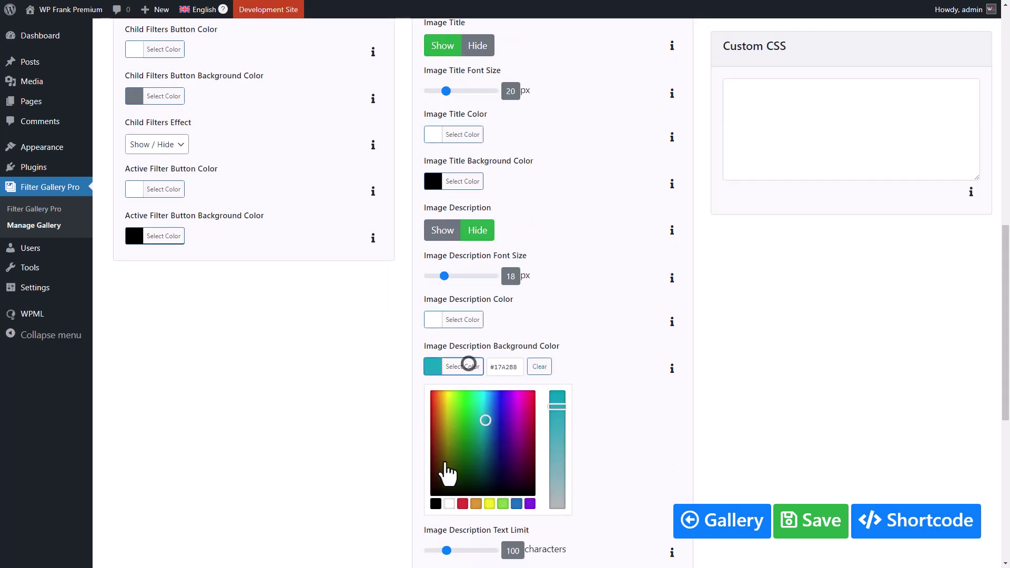
pyautogui.click(435, 505)
pyautogui.click(650, 445)
# Step: Set Filters Icon to Show on the filter buttons
pyautogui.scroll(-6, 638, 354)
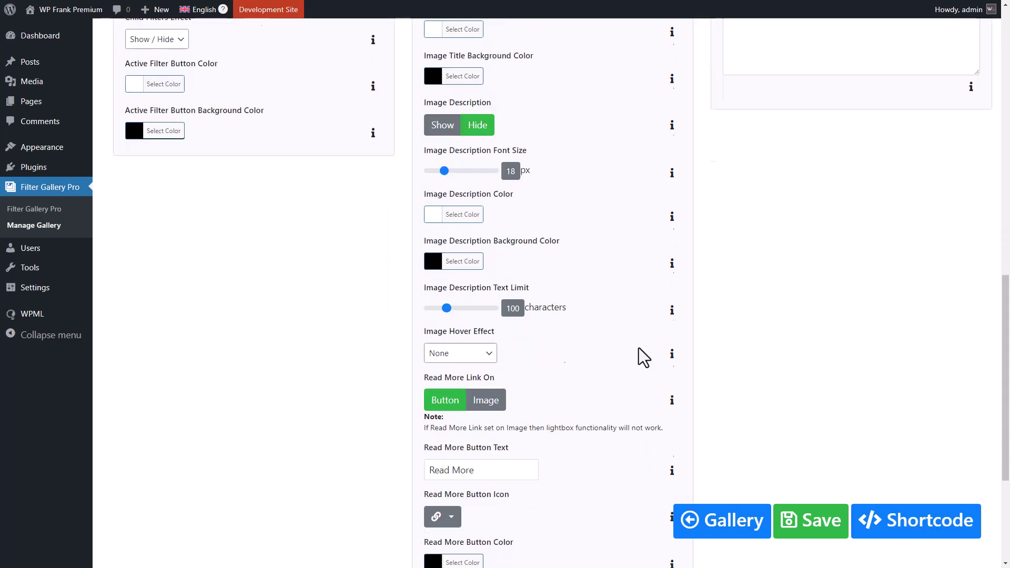
pyautogui.moveTo(1006, 504); pyautogui.dragTo(1009, 179)
pyautogui.click(143, 202)
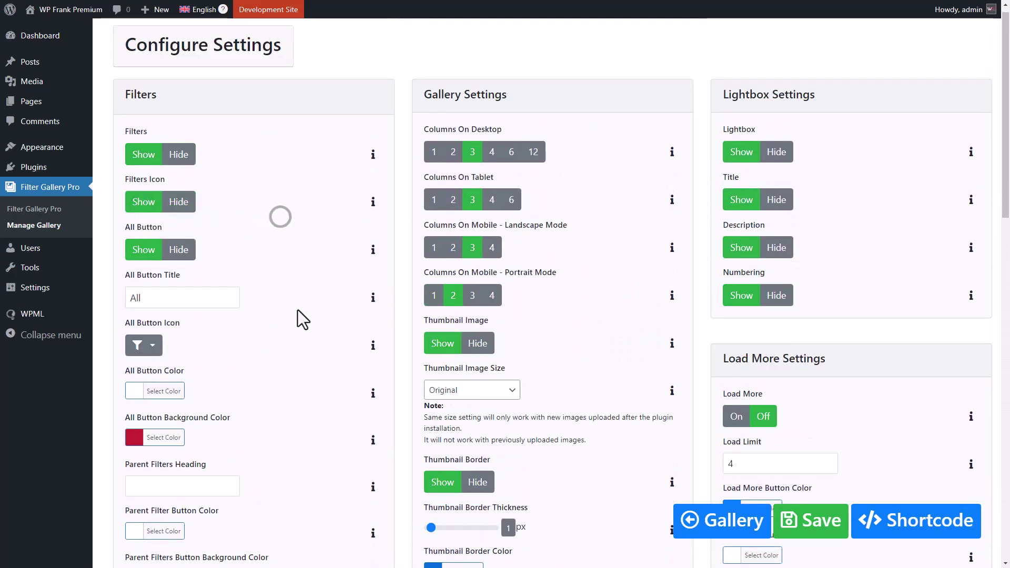
pyautogui.scroll(-3, 301, 318)
pyautogui.scroll(-4, 304, 319)
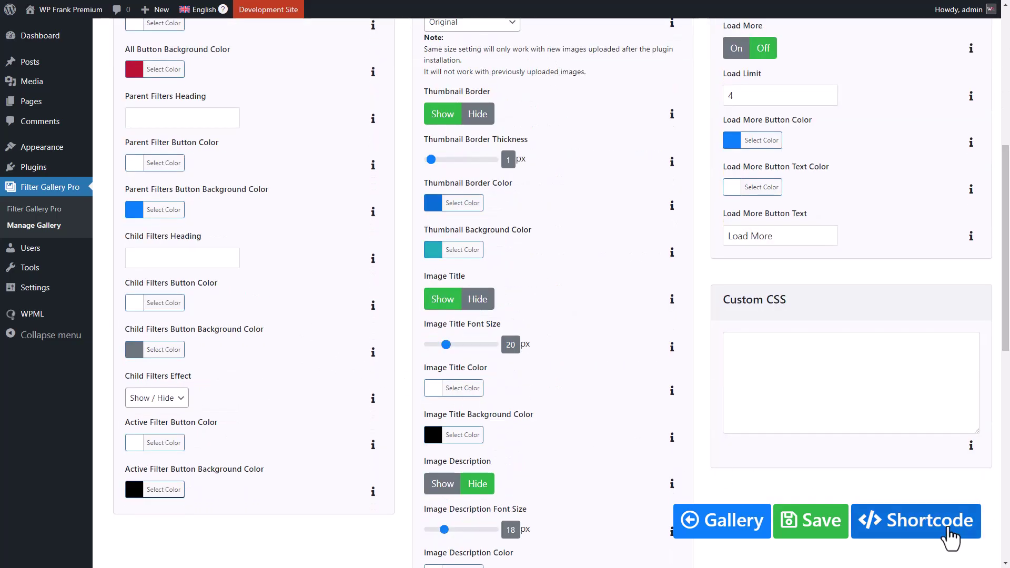
# Step: Copy the gallery's [ufg id=1] shortcode from its Shortcode page
pyautogui.click(919, 526)
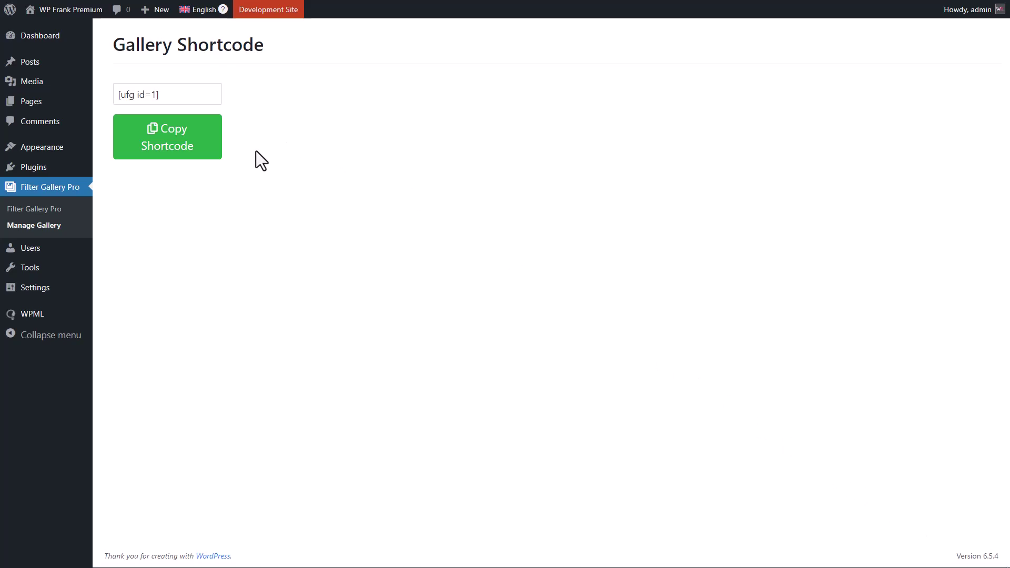
pyautogui.click(165, 151)
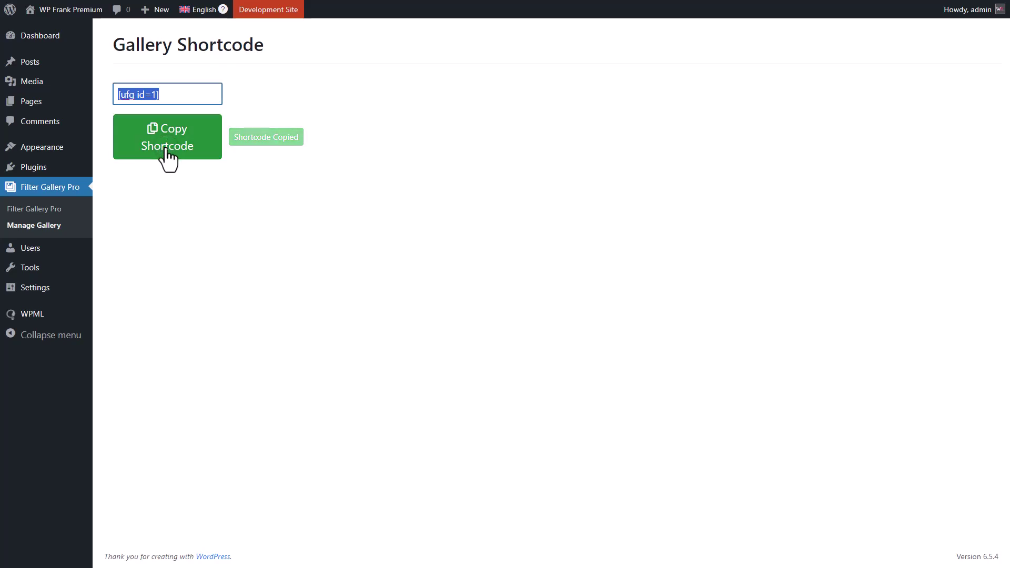
pyautogui.click(482, 162)
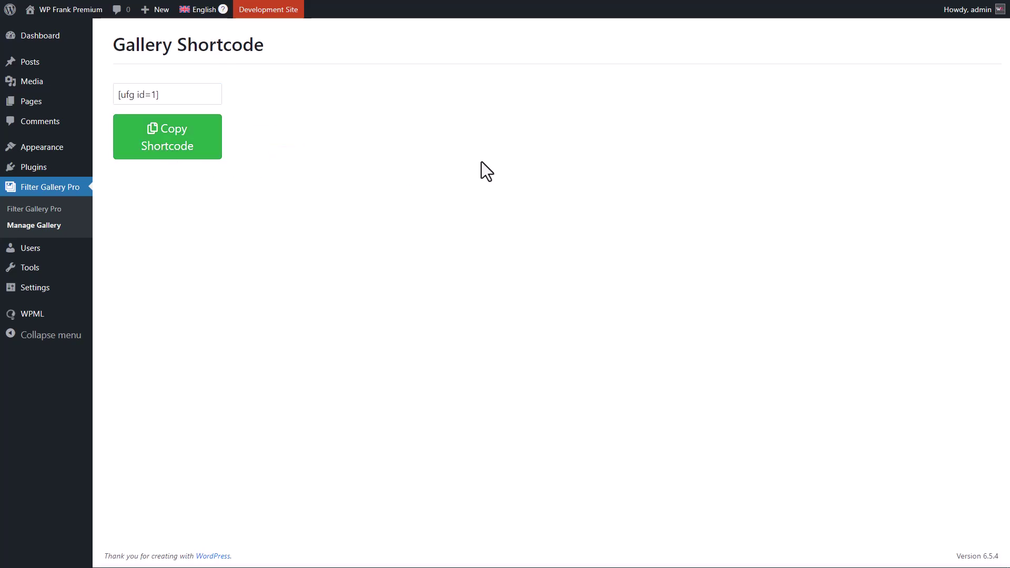
# Step: Create a new page titled 'Filter Gallery' with a Shortcode block holding the pasted [ufg id=1]
pyautogui.moveTo(106, 129)
pyautogui.click(106, 121)
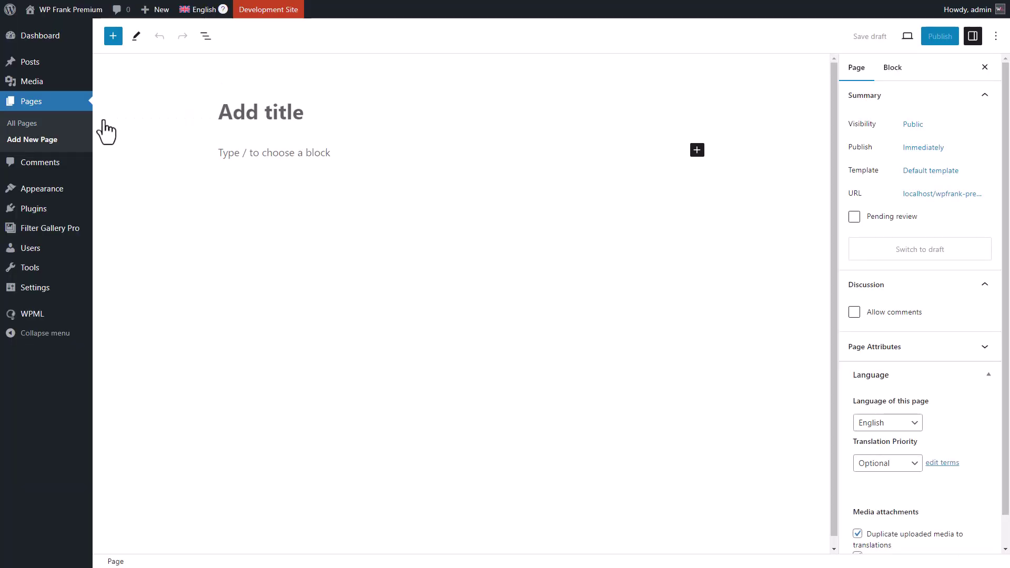
pyautogui.write('Filter Gallery')
pyautogui.click(698, 150)
pyautogui.click(726, 225)
pyautogui.rightClick(300, 186)
pyautogui.click(351, 271)
# Step: Publish the Filter Gallery page and view it on the site
pyautogui.click(435, 286)
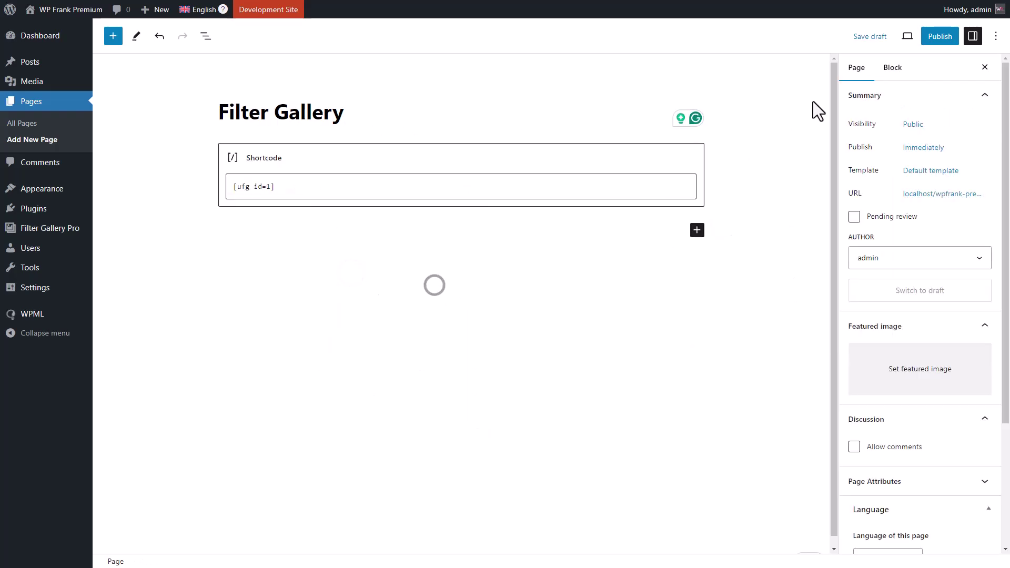
pyautogui.click(941, 43)
pyautogui.click(893, 45)
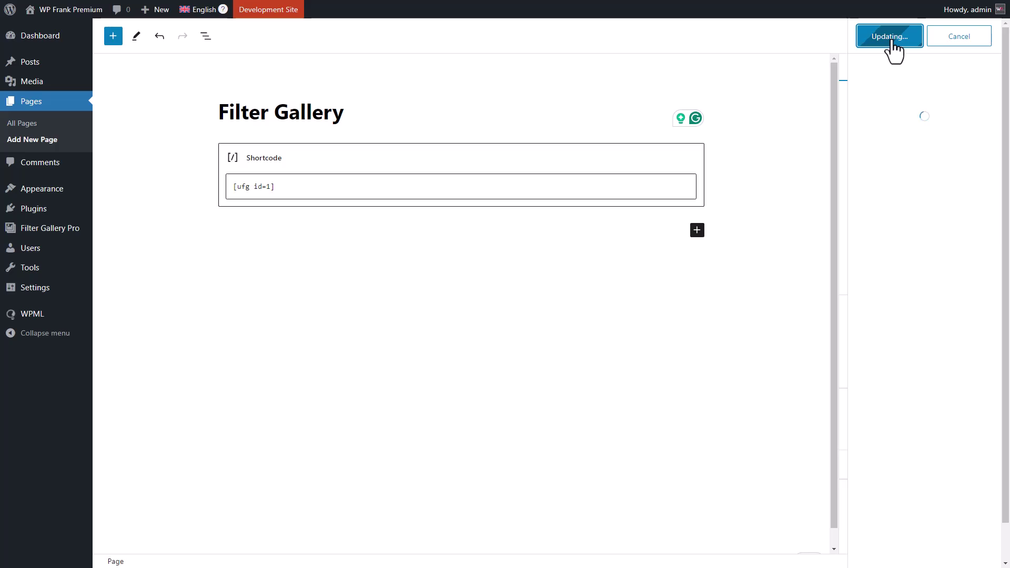
pyautogui.click(891, 226)
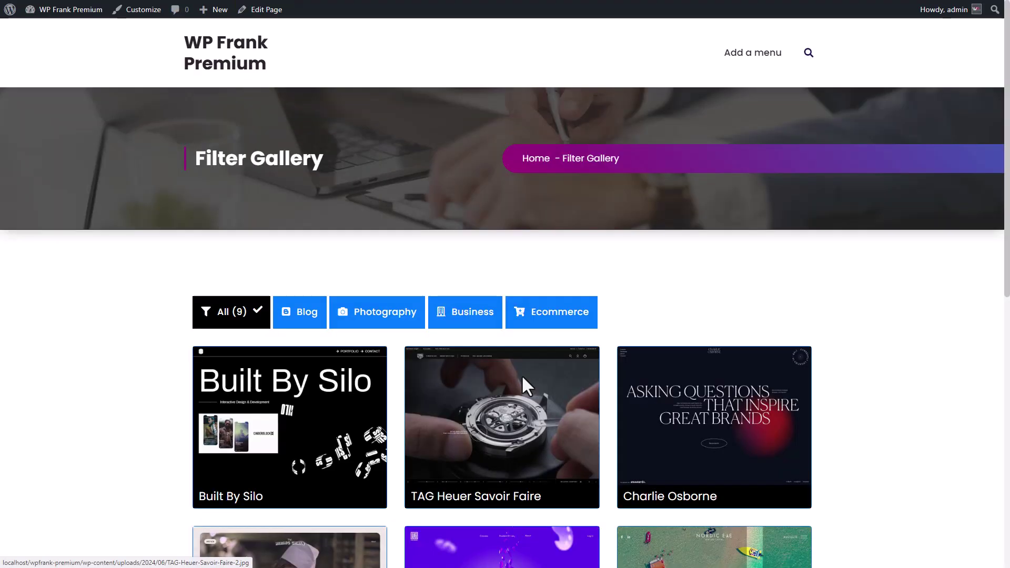
# Step: Try the Blog, Travel, Food, Photography, Business and Ecommerce filters, then show all nine items
pyautogui.scroll(-3, 110, 321)
pyautogui.scroll(-1, 1000, 248)
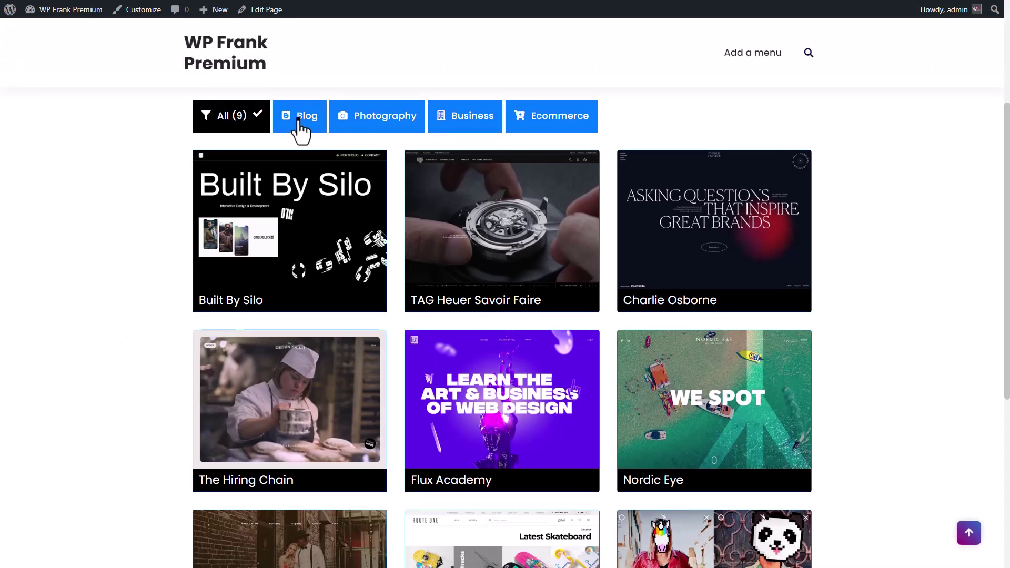
pyautogui.click(299, 122)
pyautogui.click(231, 163)
pyautogui.click(295, 164)
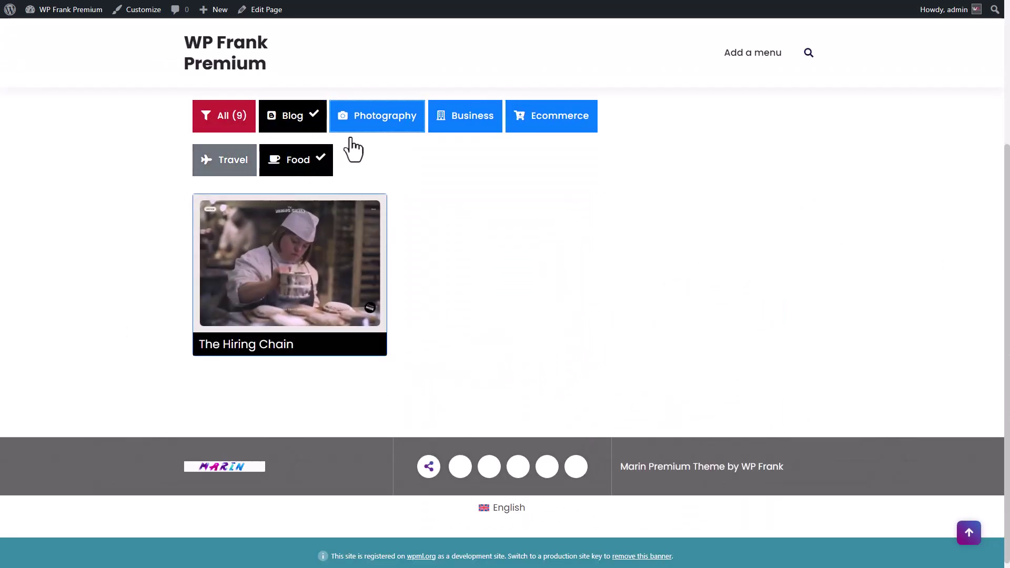
pyautogui.click(376, 118)
pyautogui.click(445, 150)
pyautogui.click(542, 166)
pyautogui.click(218, 163)
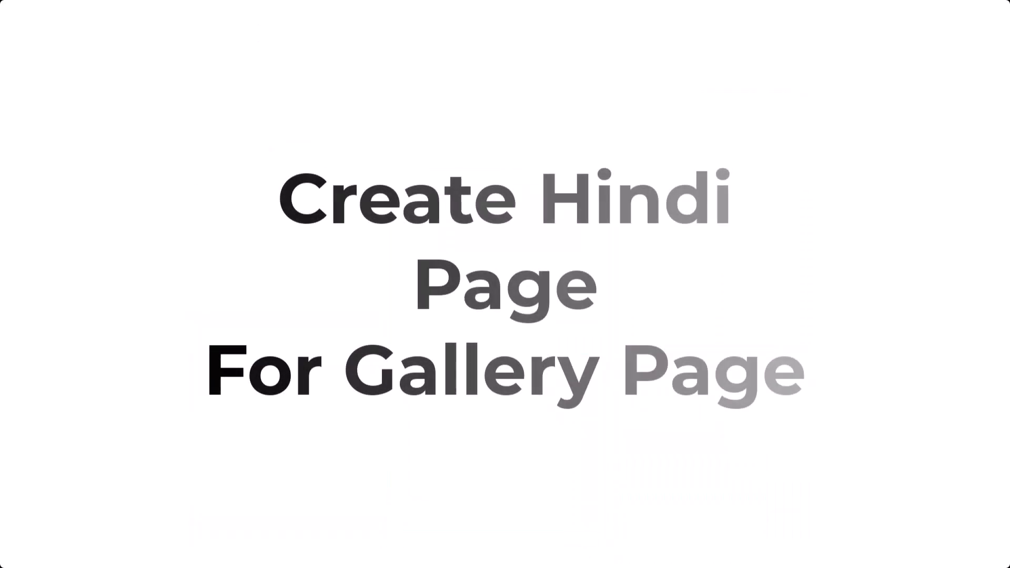
# Step: Switch the admin to Hindi and start a new page titled फ़िल्टर गैलरी, translated from 'Filter Gallery'
pyautogui.moveTo(203, 11)
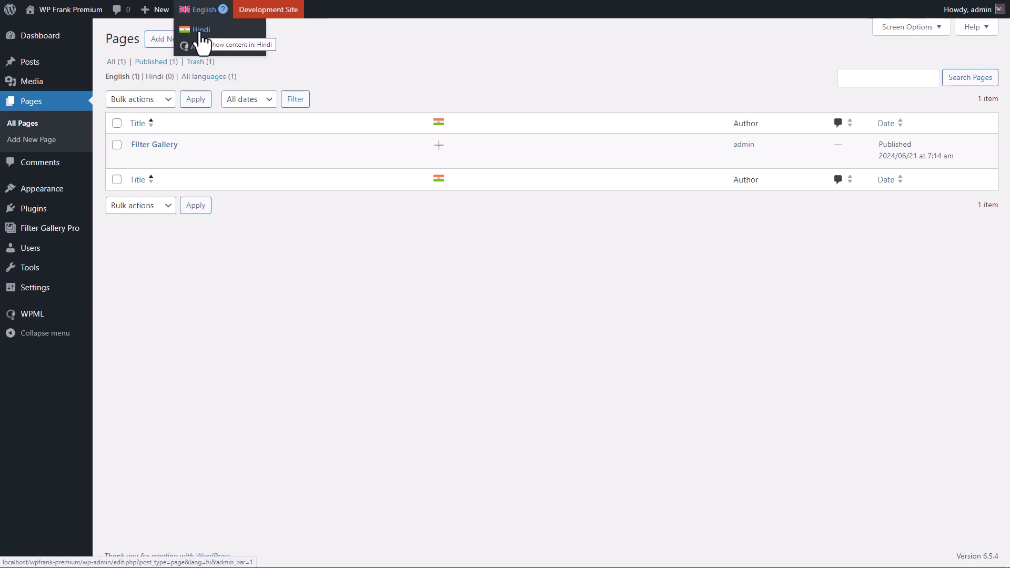
pyautogui.click(199, 30)
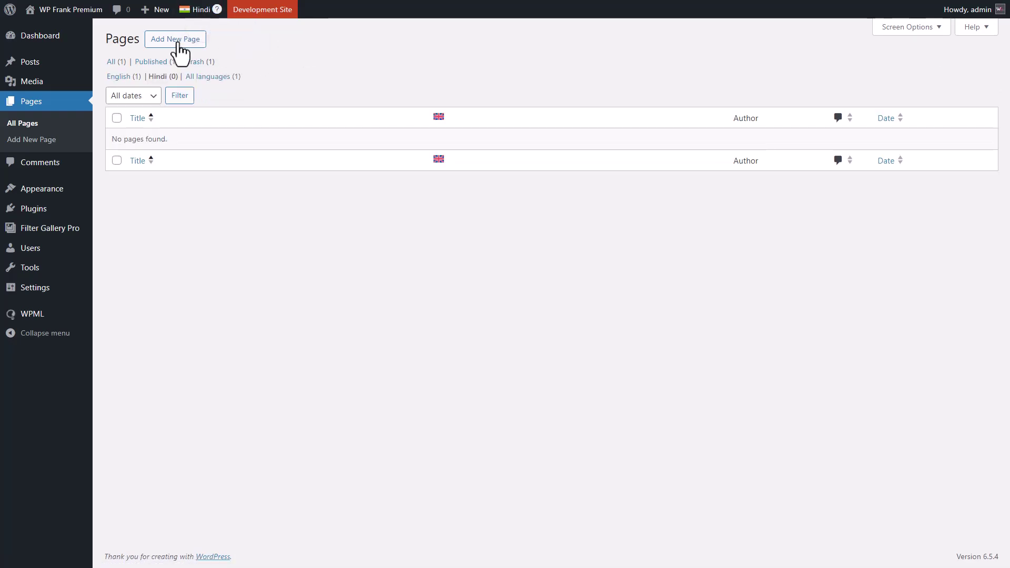
pyautogui.click(179, 40)
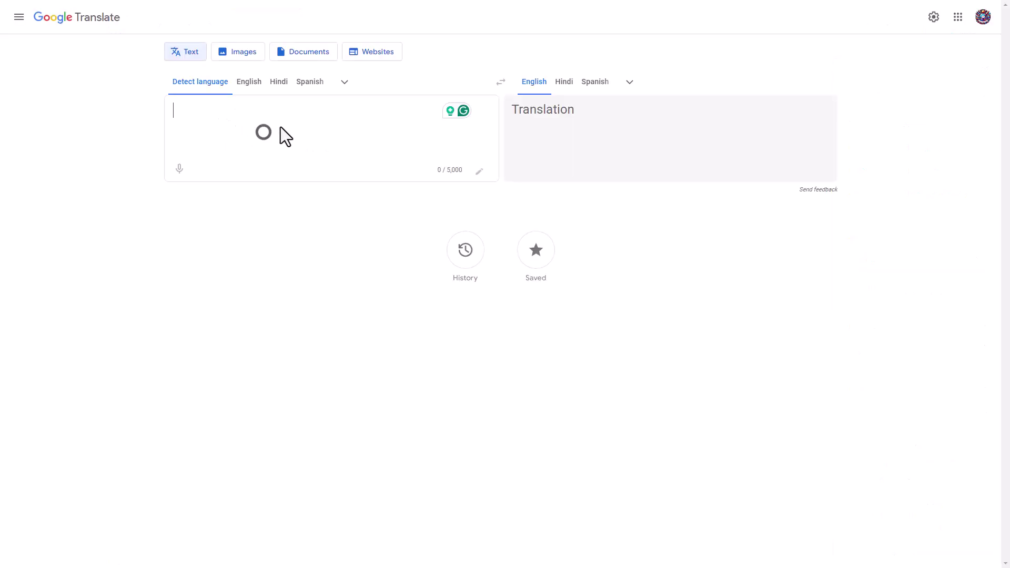
pyautogui.write('Filter Gallery')
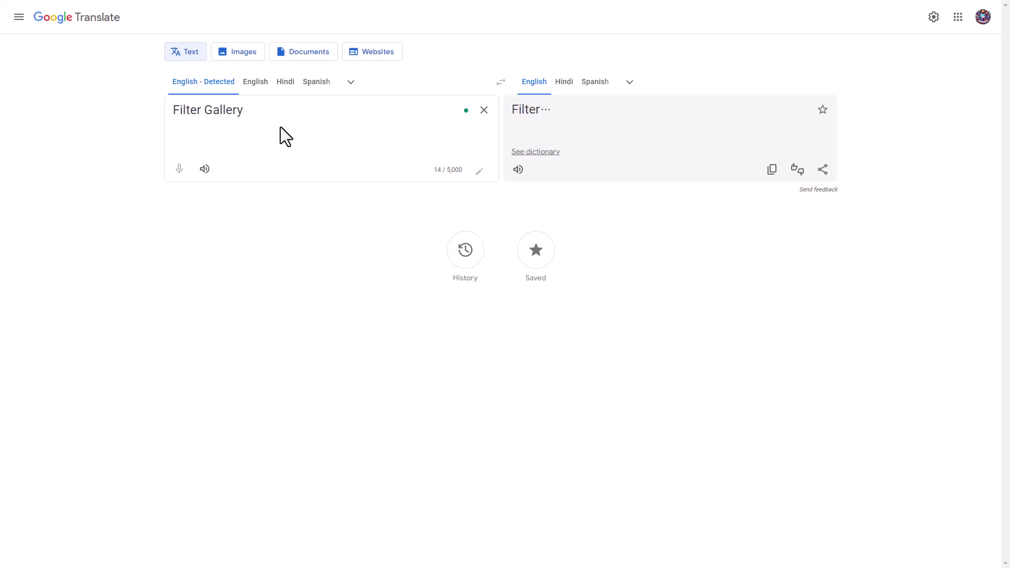
pyautogui.click(564, 81)
pyautogui.click(772, 169)
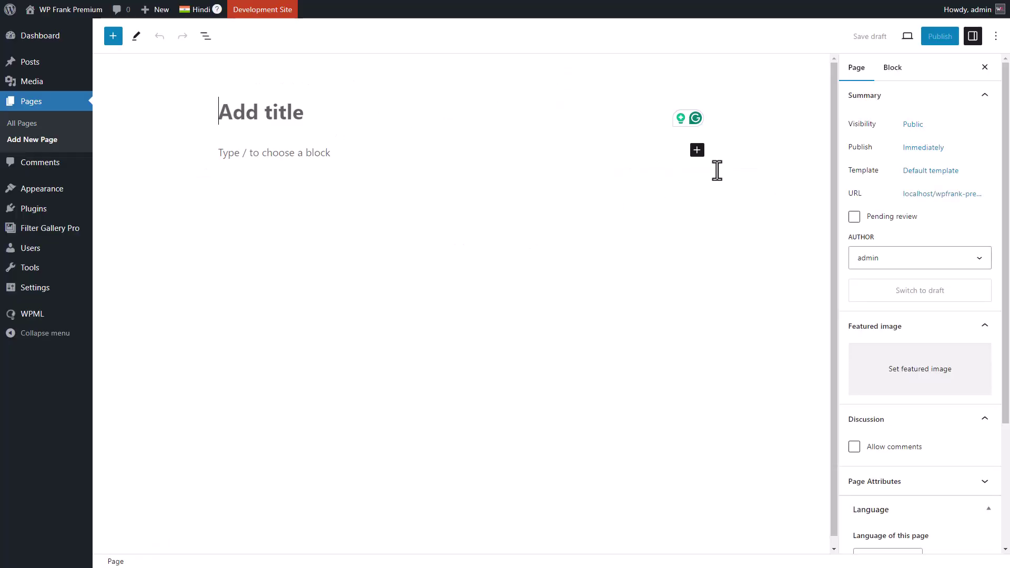
pyautogui.hotkey('ctrl', 'v')
# Step: Add a Shortcode block with [ufg id=1] and publish the Hindi page फ़िल्टर गैलरी
pyautogui.click(698, 151)
pyautogui.click(730, 236)
pyautogui.write('[]')
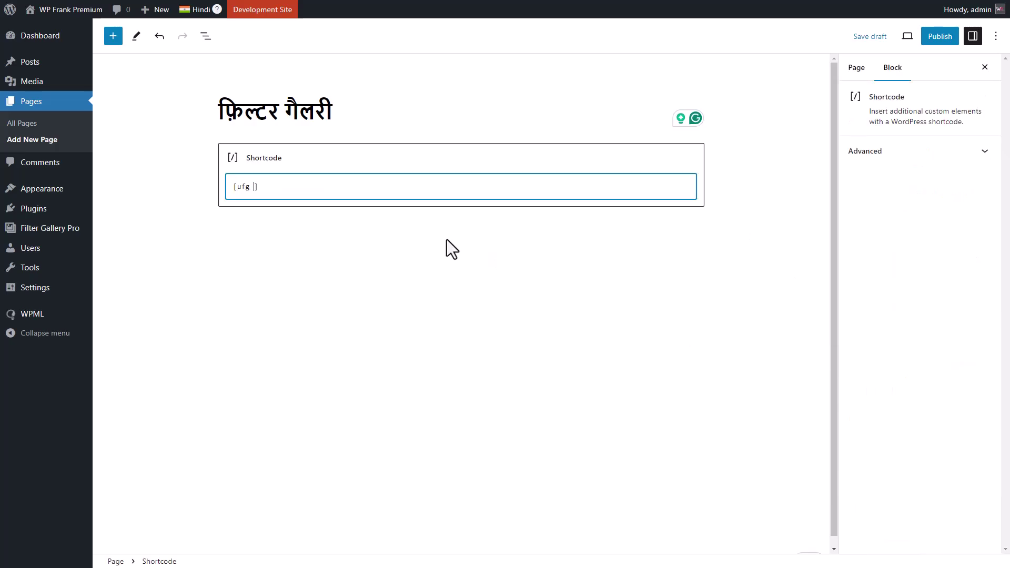
pyautogui.write('ufg id=1')
pyautogui.click(941, 37)
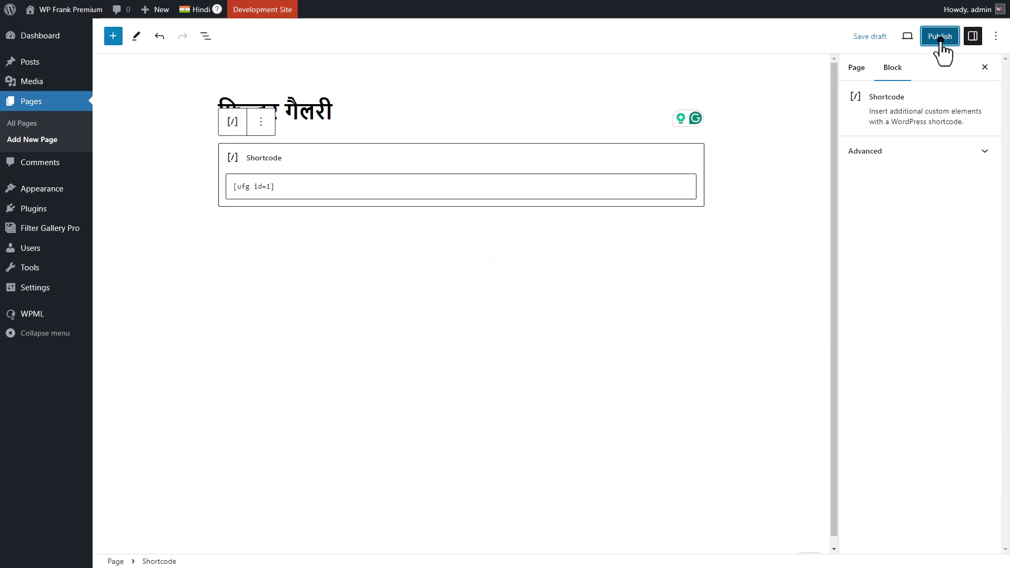
pyautogui.click(893, 43)
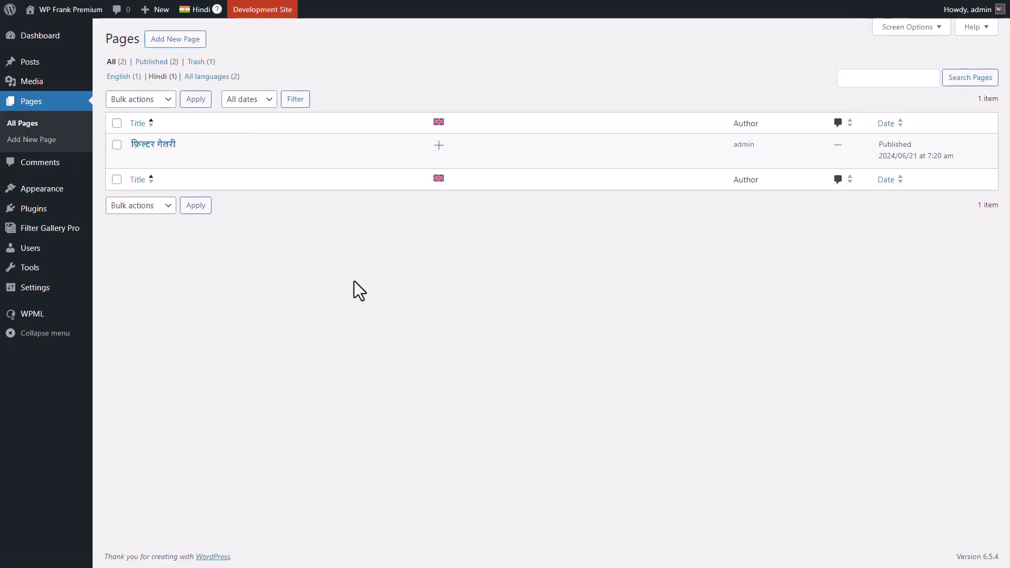
# Step: Switch the admin language to English and back to Hindi, then go to Appearance > Menus
pyautogui.click(192, 28)
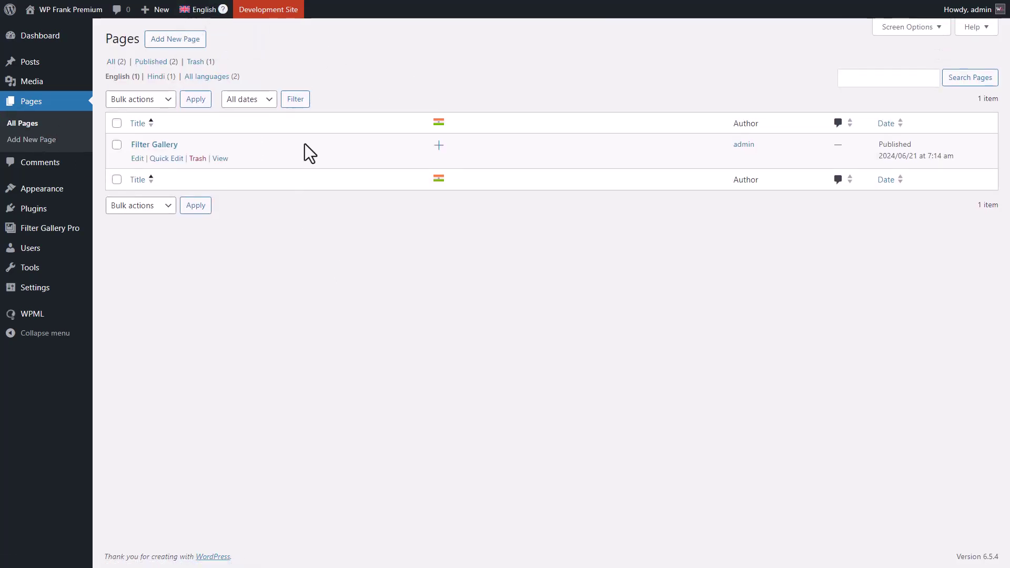
pyautogui.moveTo(200, 10)
pyautogui.click(198, 33)
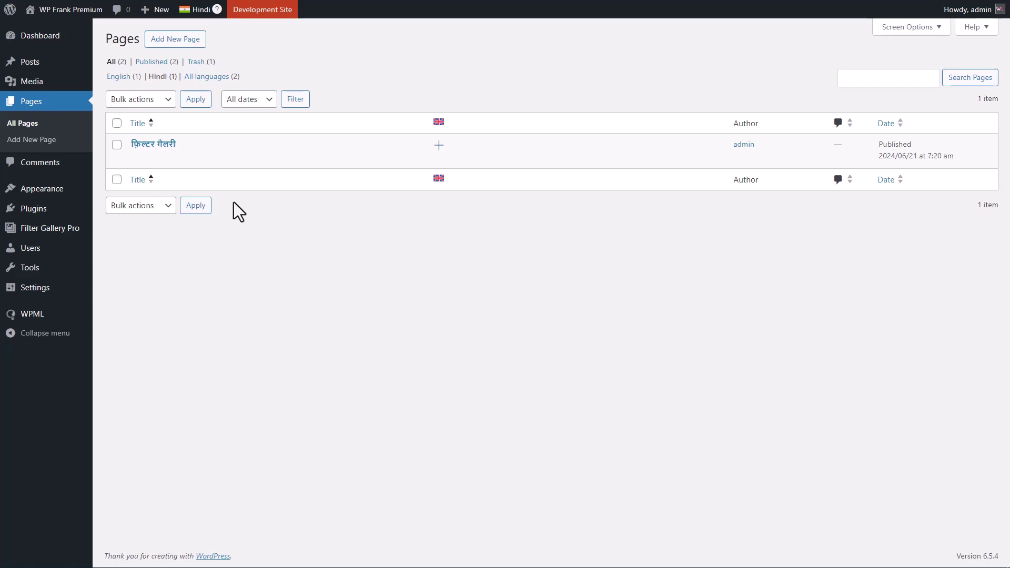
pyautogui.moveTo(79, 192)
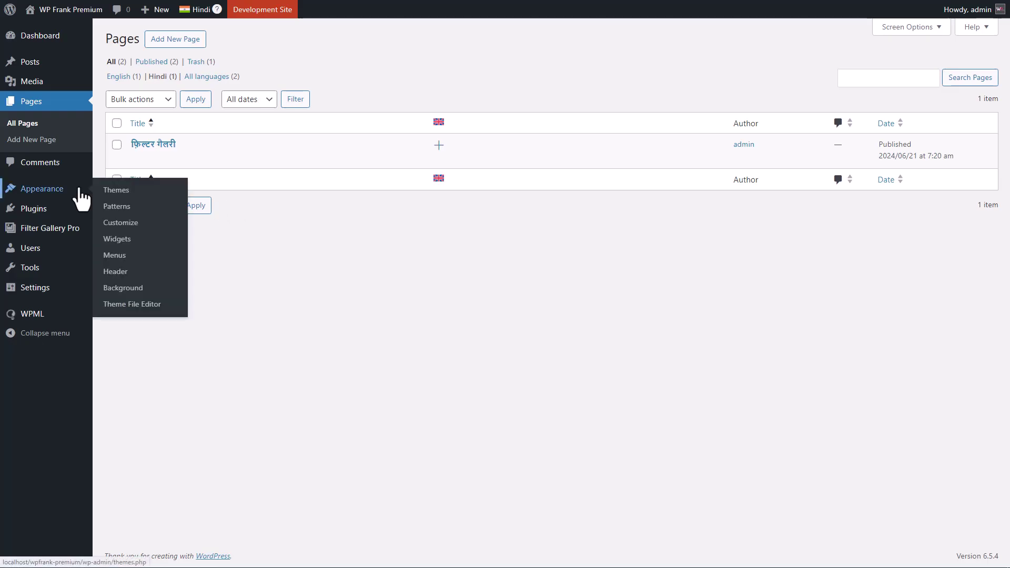
pyautogui.click(118, 255)
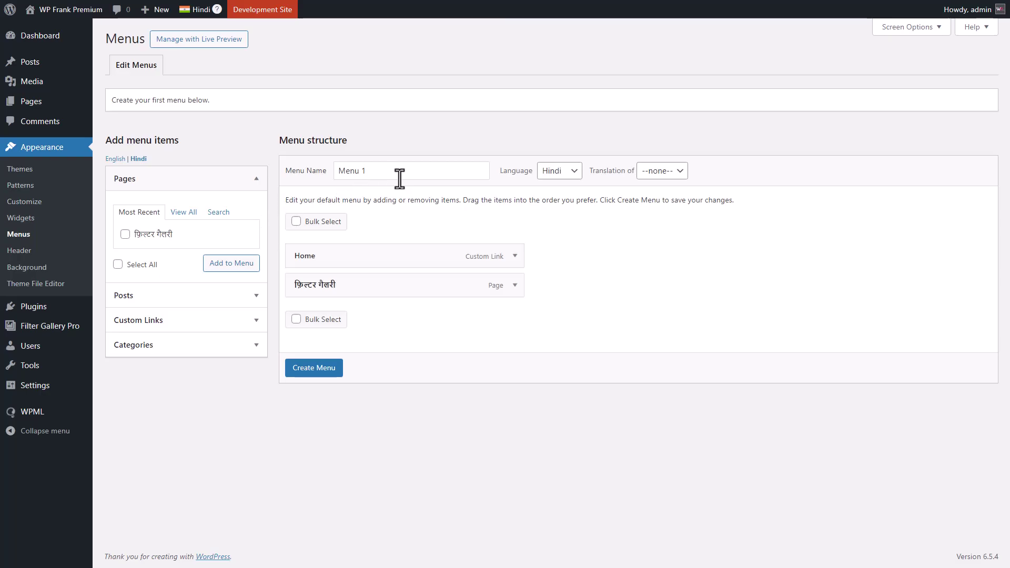
# Step: With the admin in English, create and save a menu named 'Menu for English' as Primary Menu
pyautogui.moveTo(200, 10)
pyautogui.click(201, 31)
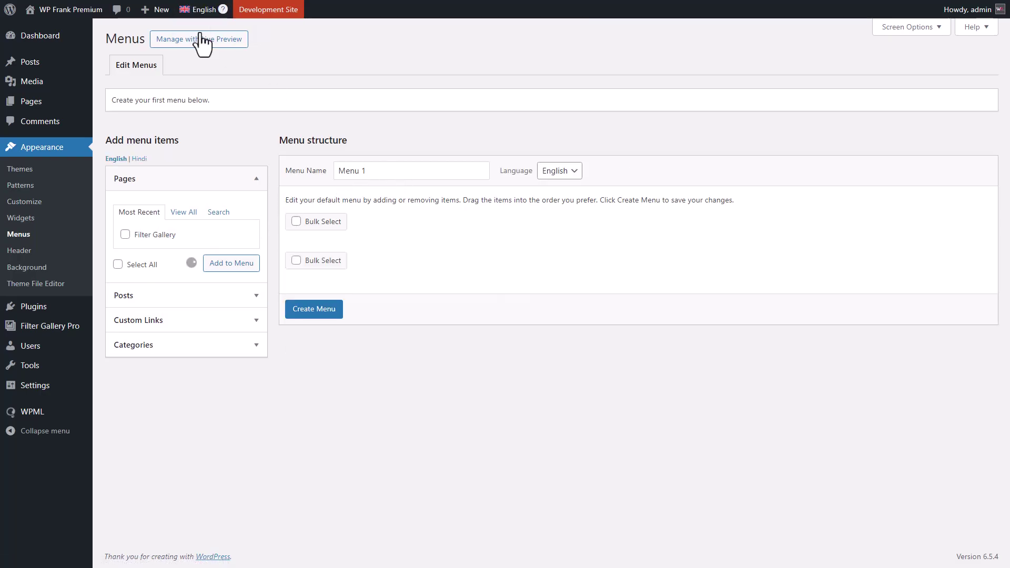
pyautogui.click(368, 172)
pyautogui.press('BackSpace')
pyautogui.write('fo')
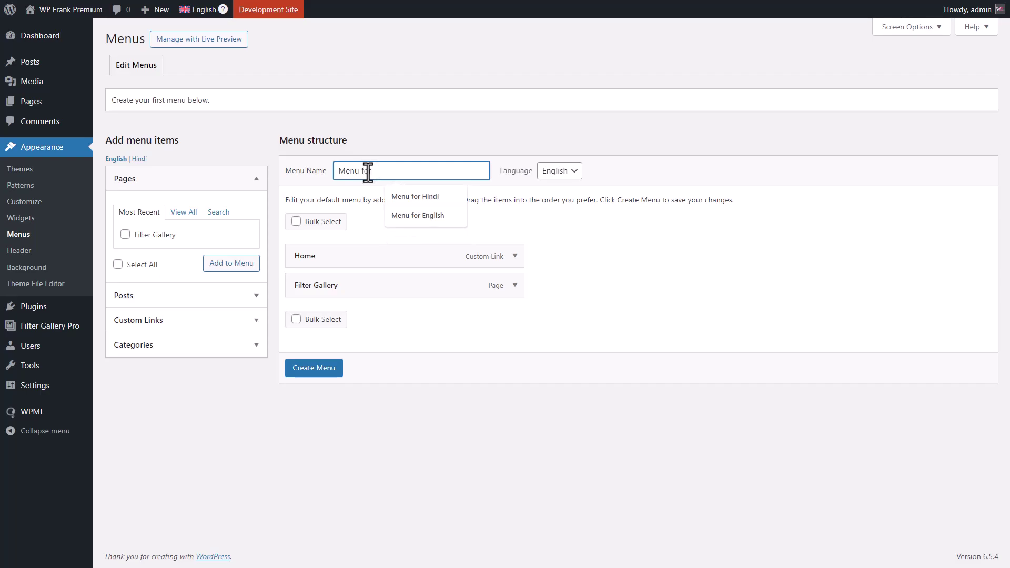
pyautogui.write('r English')
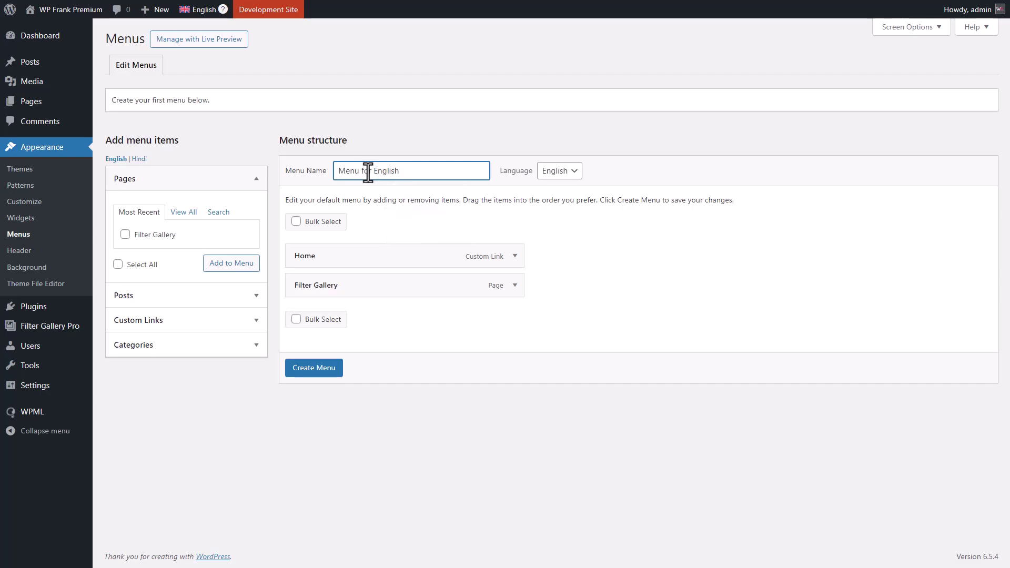
pyautogui.click(315, 369)
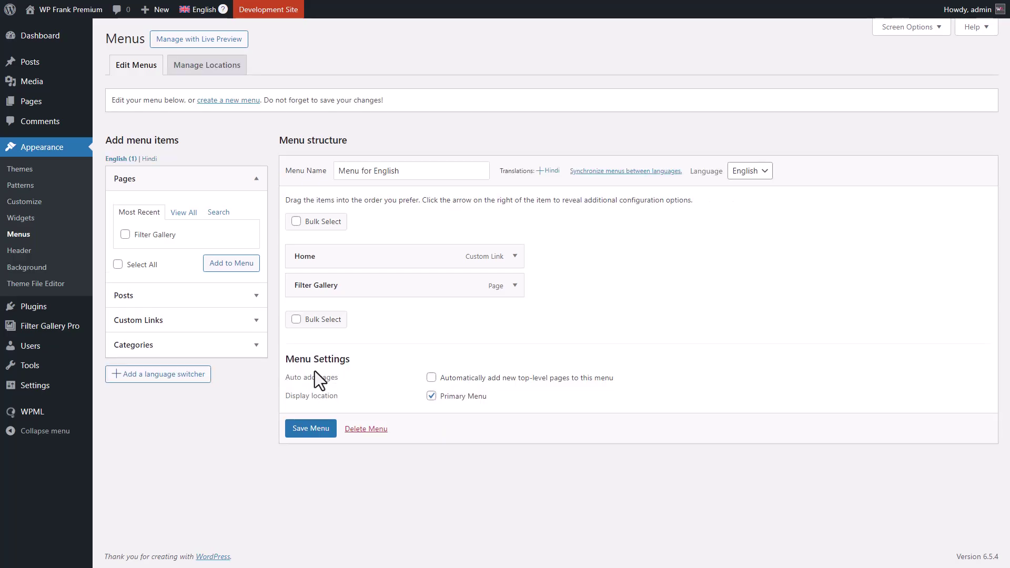
pyautogui.click(311, 429)
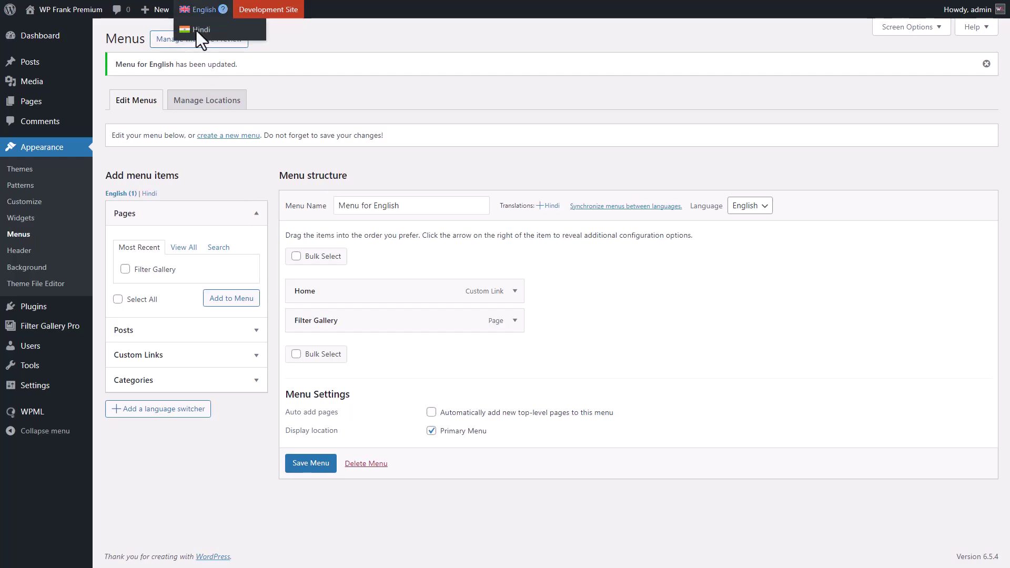
# Step: In Hindi, create a primary menu named 'Menu for Hindi'
pyautogui.click(198, 31)
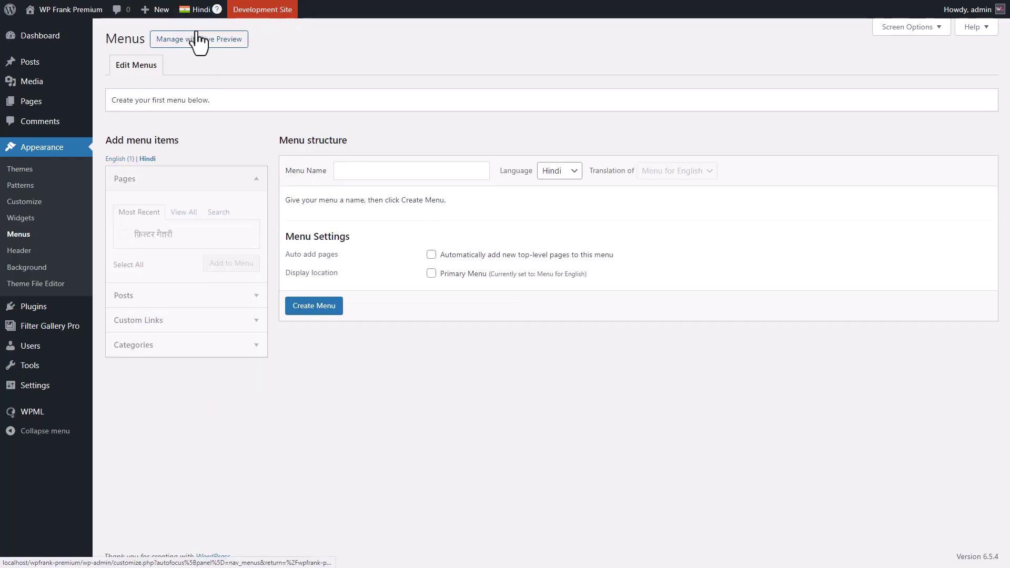
pyautogui.click(398, 170)
pyautogui.write('Menu for')
pyautogui.click(421, 232)
pyautogui.click(432, 273)
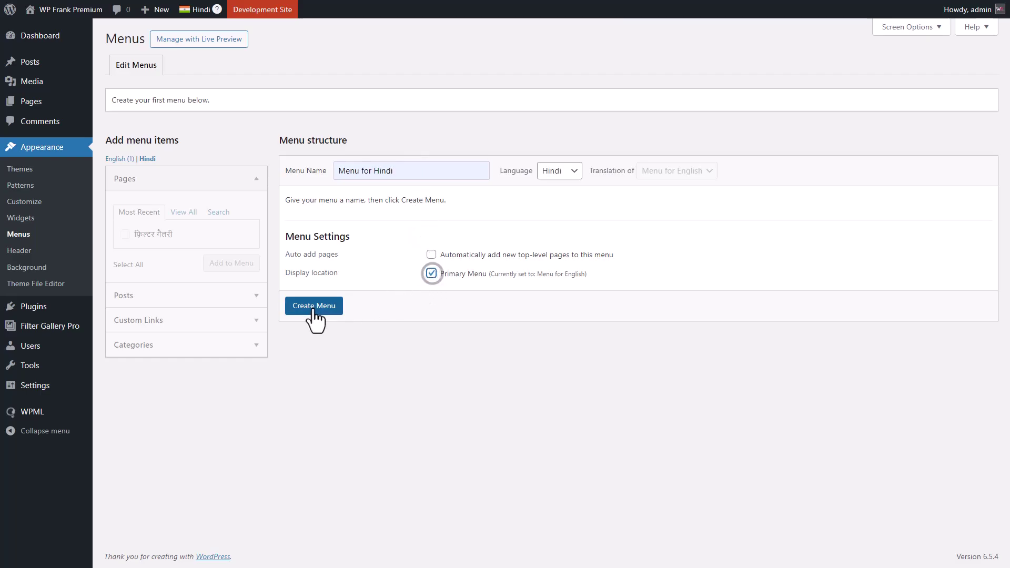
pyautogui.click(313, 307)
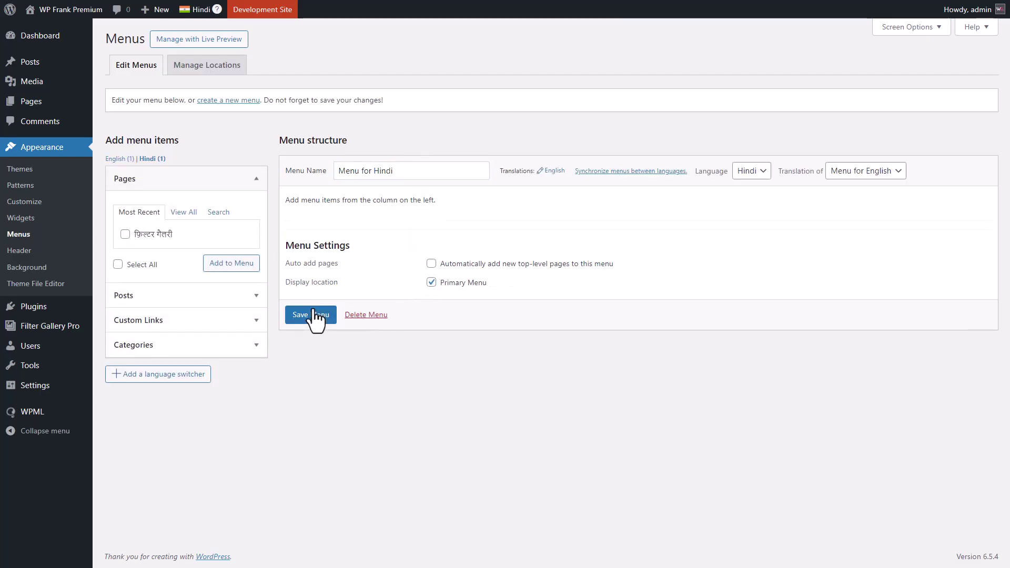
# Step: Add the Home and फ़िल्टर गैलरी pages to Menu for Hindi and save it
pyautogui.click(183, 212)
pyautogui.click(124, 234)
pyautogui.click(124, 249)
pyautogui.click(232, 277)
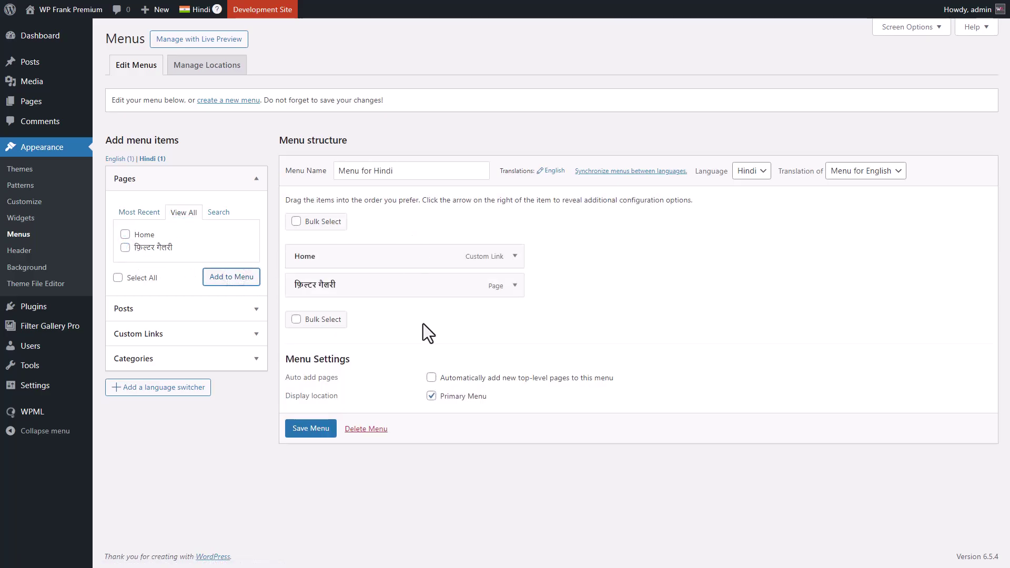
pyautogui.click(307, 431)
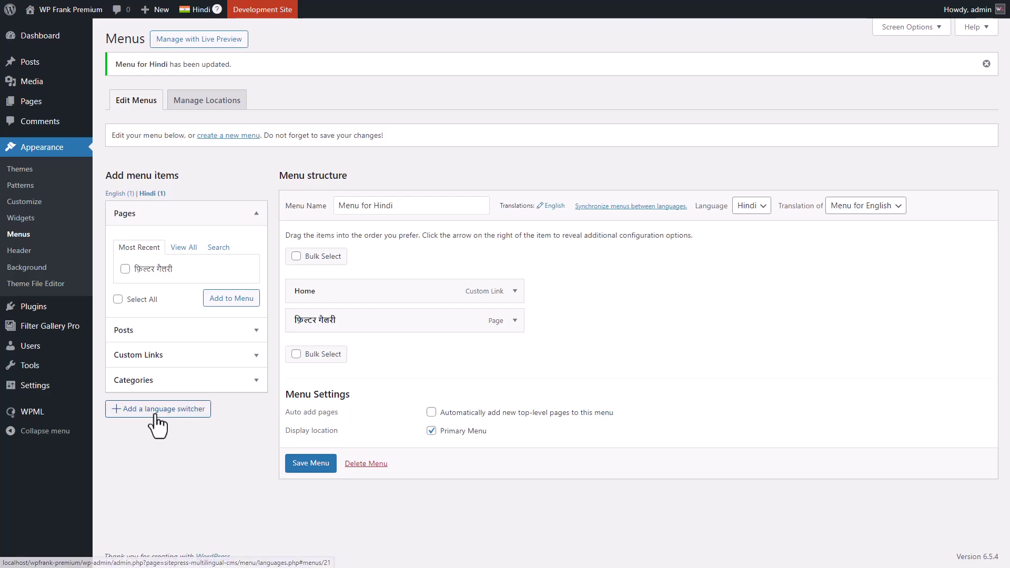
# Step: Add a language switcher with flags to Menu for English, save it, and visit the live site
pyautogui.click(155, 415)
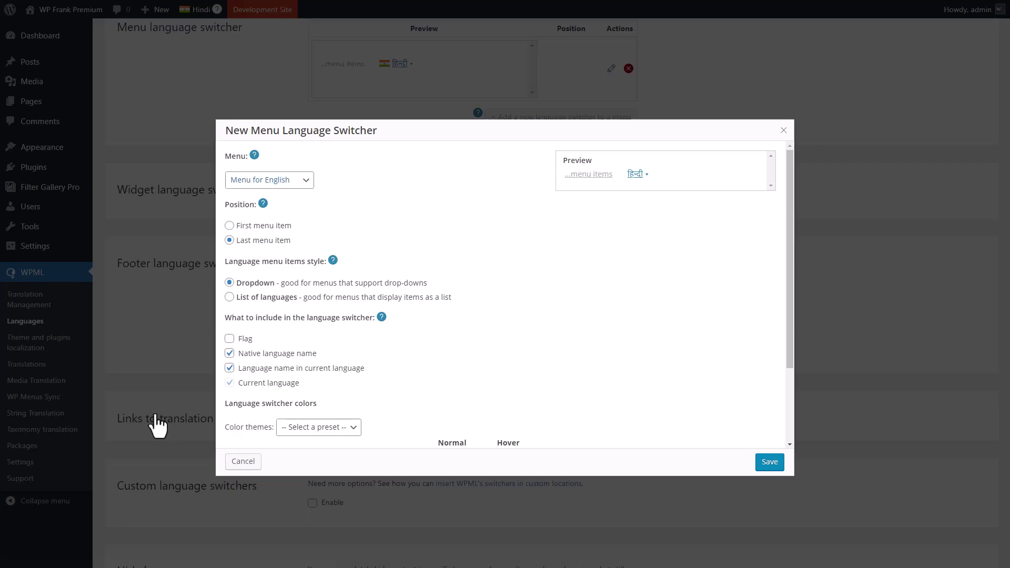
pyautogui.click(300, 183)
pyautogui.click(298, 206)
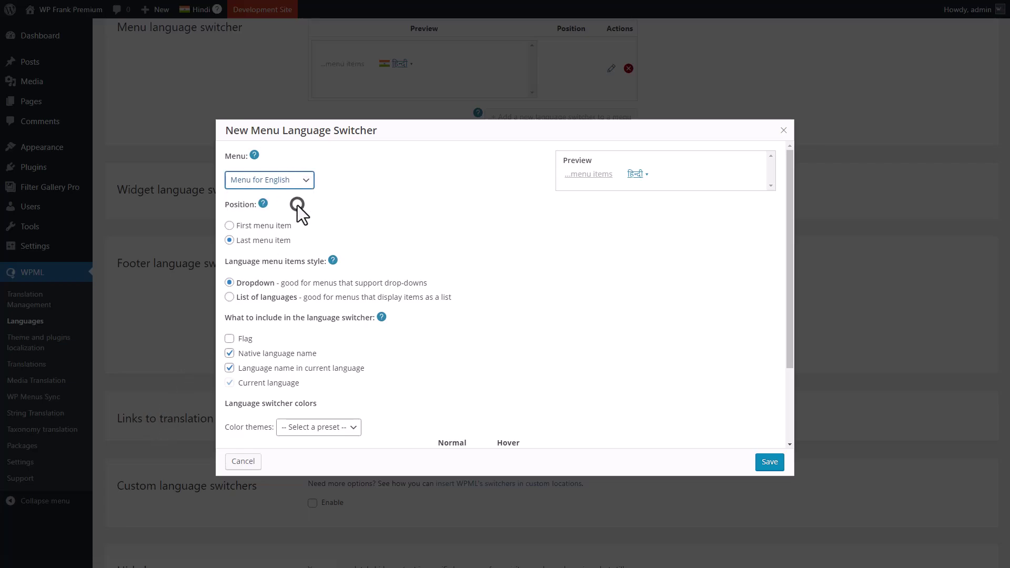
pyautogui.click(230, 338)
pyautogui.moveTo(648, 194)
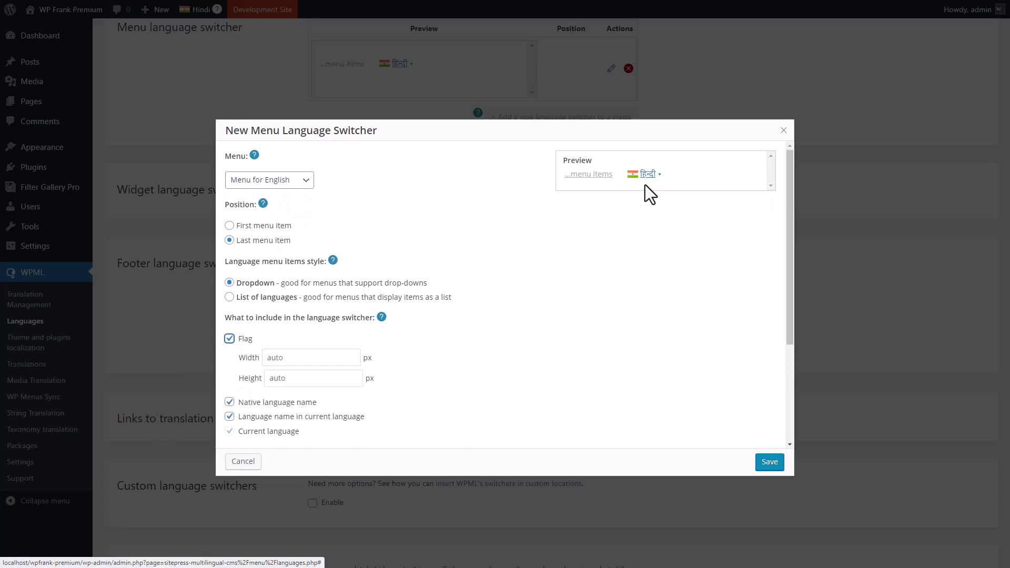
pyautogui.click(770, 463)
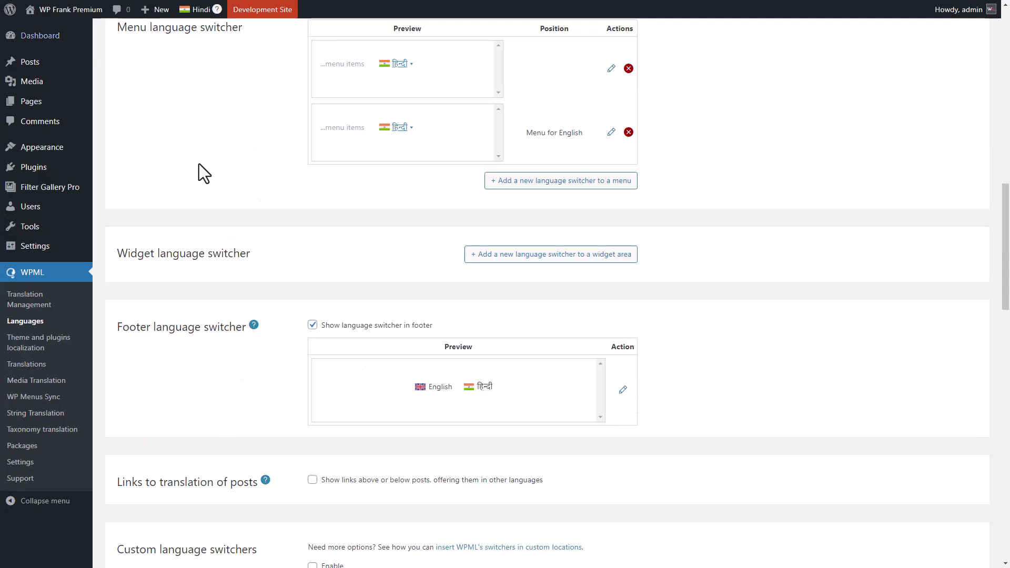
pyautogui.moveTo(66, 9)
pyautogui.click(40, 30)
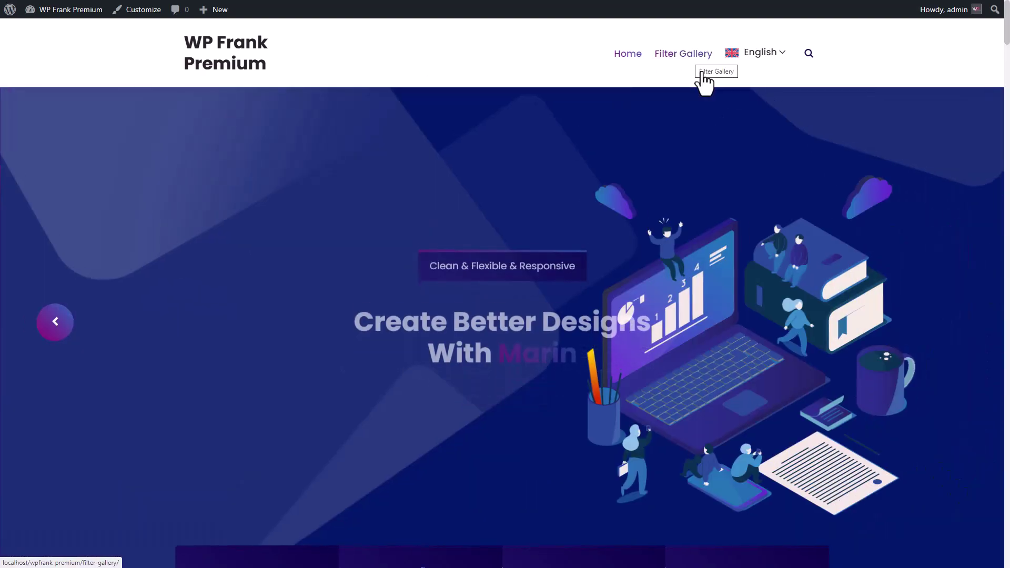
# Step: Open the Filter Gallery page and switch it to हिन्दी
pyautogui.moveTo(702, 73)
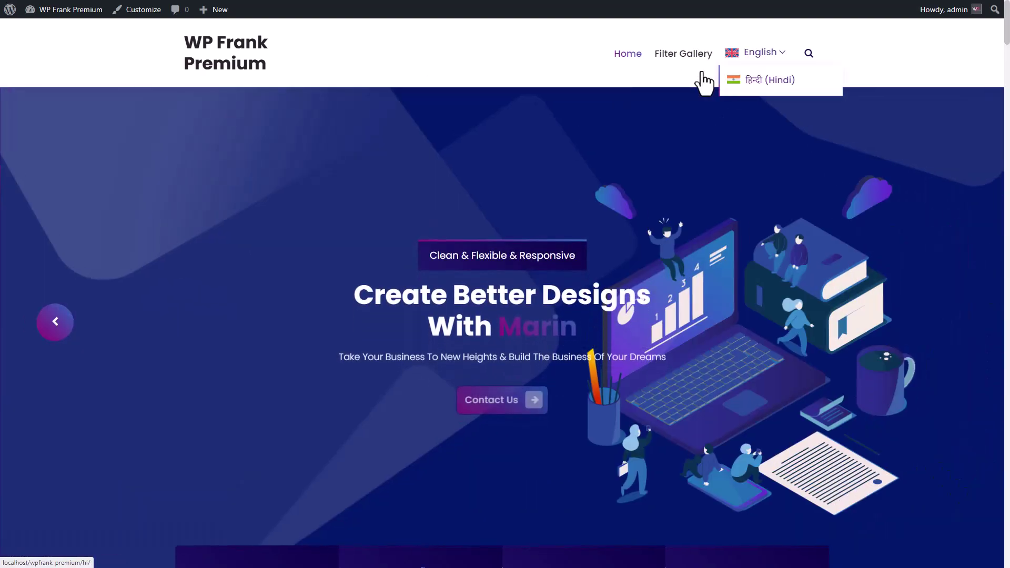
pyautogui.click(680, 54)
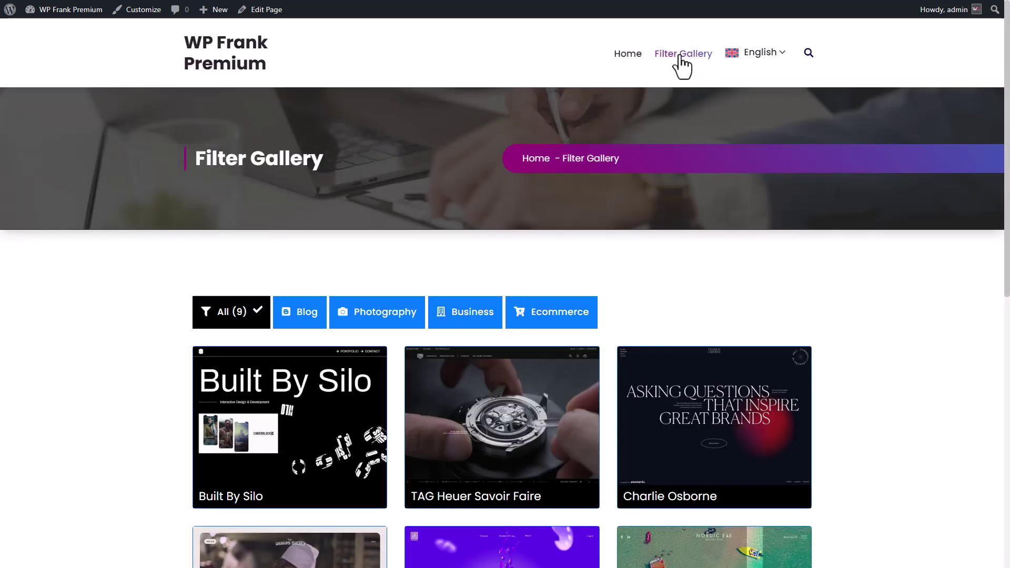
pyautogui.moveTo(758, 53)
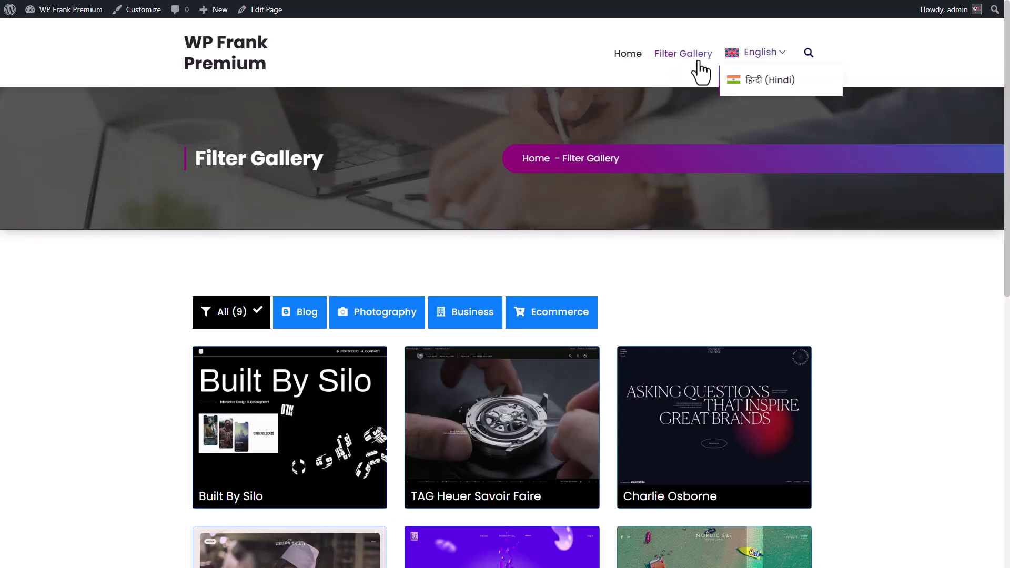
pyautogui.click(762, 80)
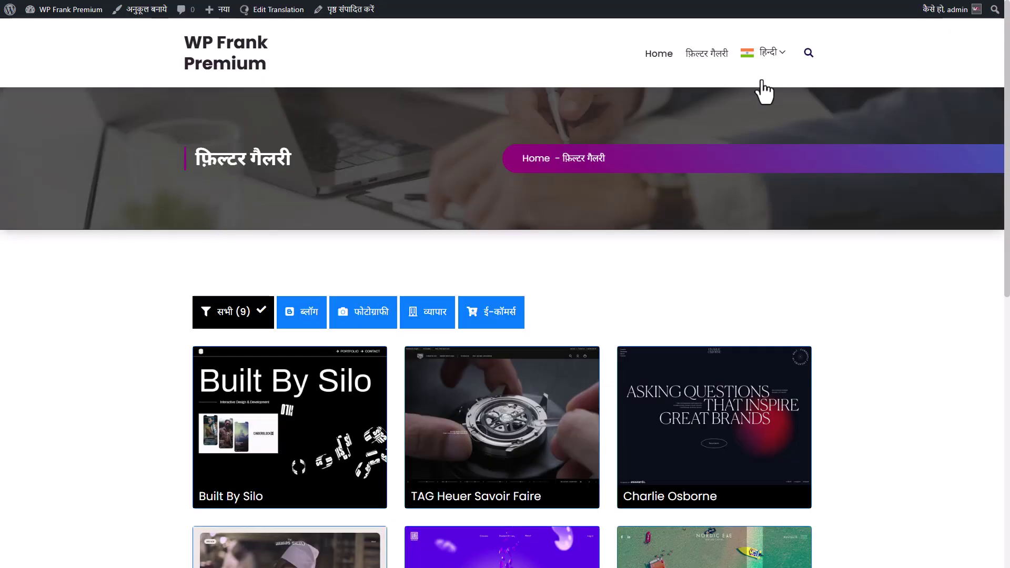
# Step: Try the ब्लॉग, फोटोग्राफी, व्यापार and ई-कॉमर्स filters, ending on ब्लॉग to show its subcategories
pyautogui.click(300, 318)
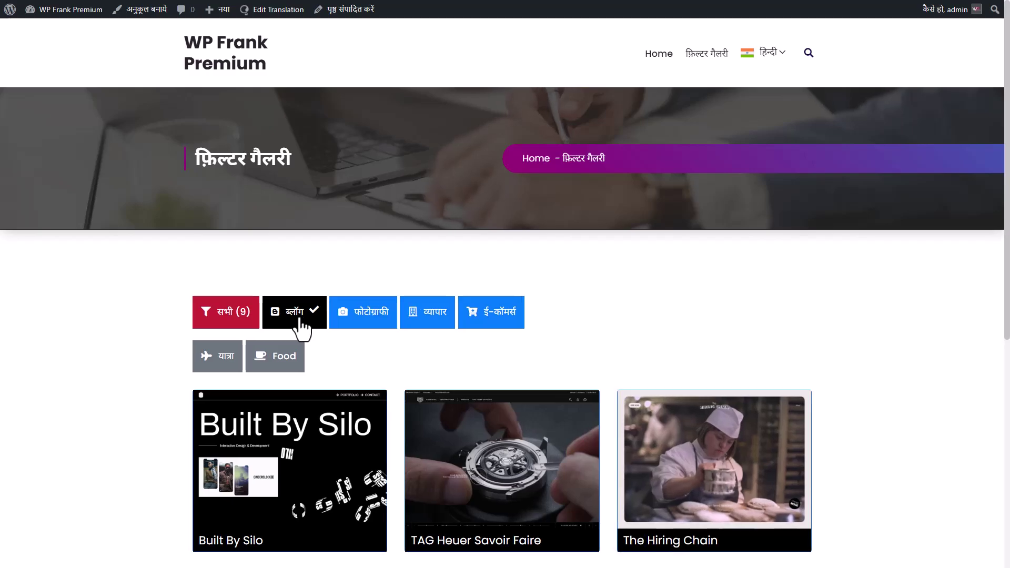
pyautogui.click(366, 322)
pyautogui.click(427, 322)
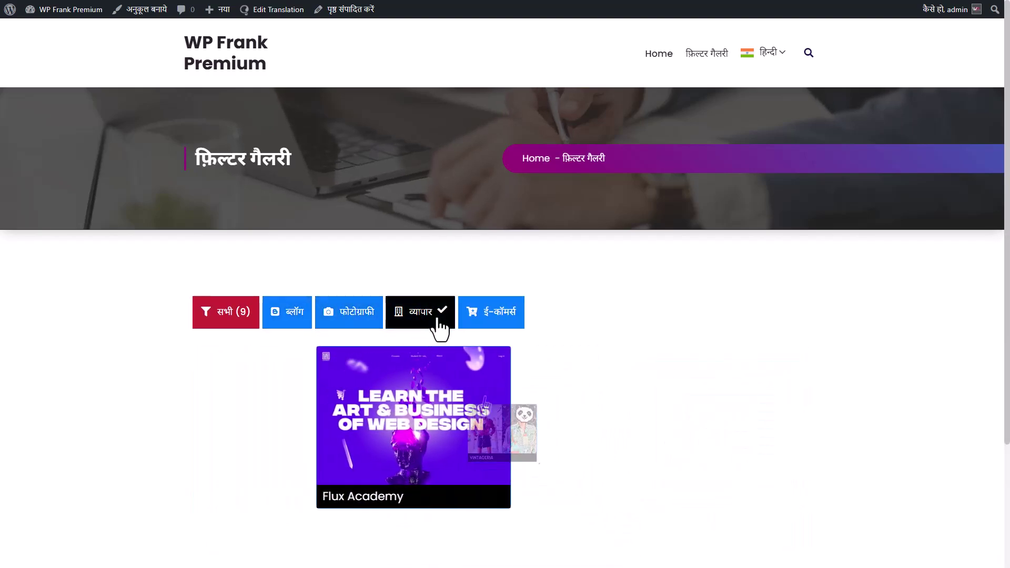
pyautogui.click(483, 324)
pyautogui.click(298, 322)
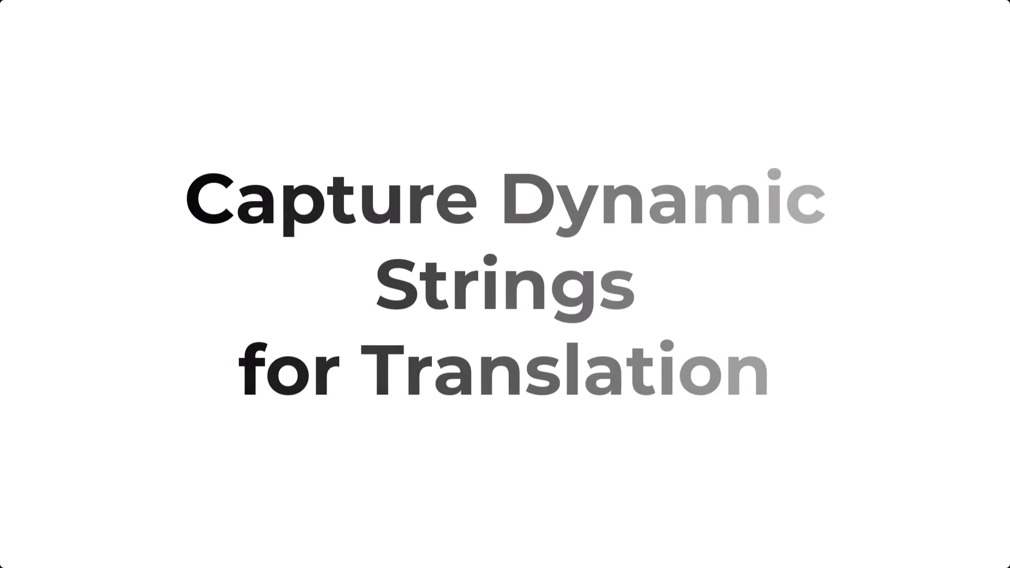
pyautogui.moveTo(52, 24)
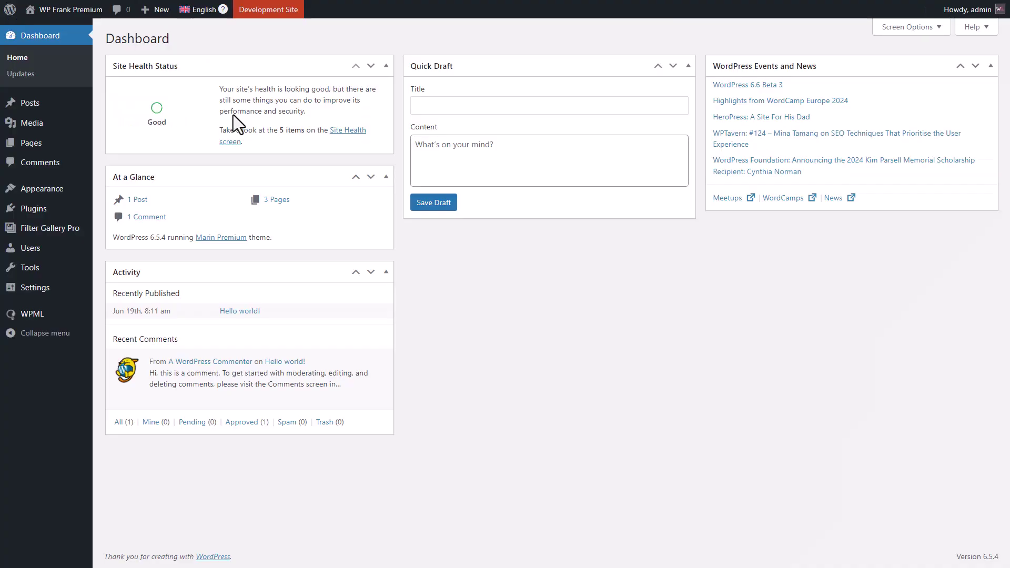
# Step: In Theme and plugins localization, scan Filter Gallery Pro for strings and close the 180-string summary
pyautogui.moveTo(196, 8)
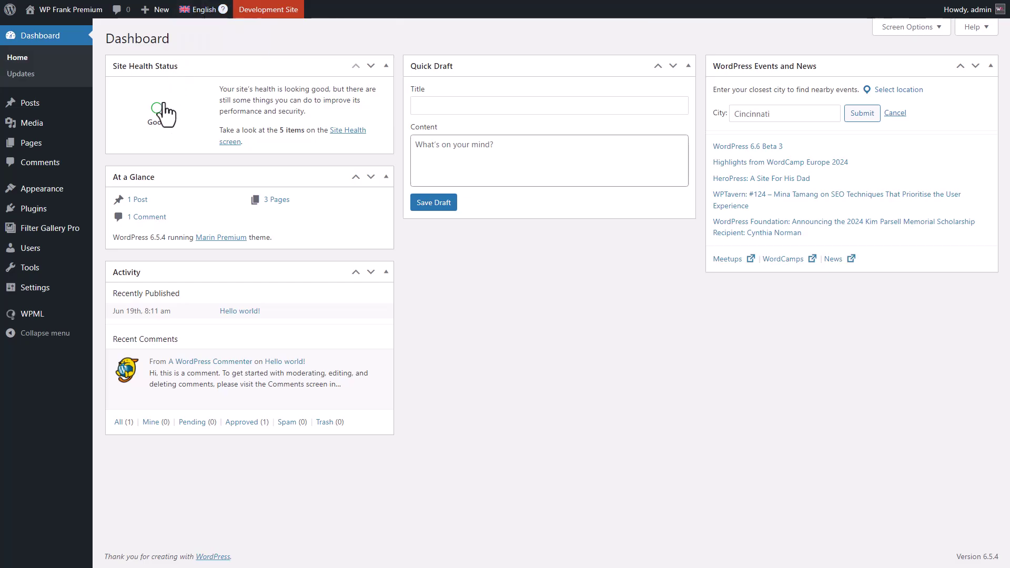
pyautogui.moveTo(89, 314)
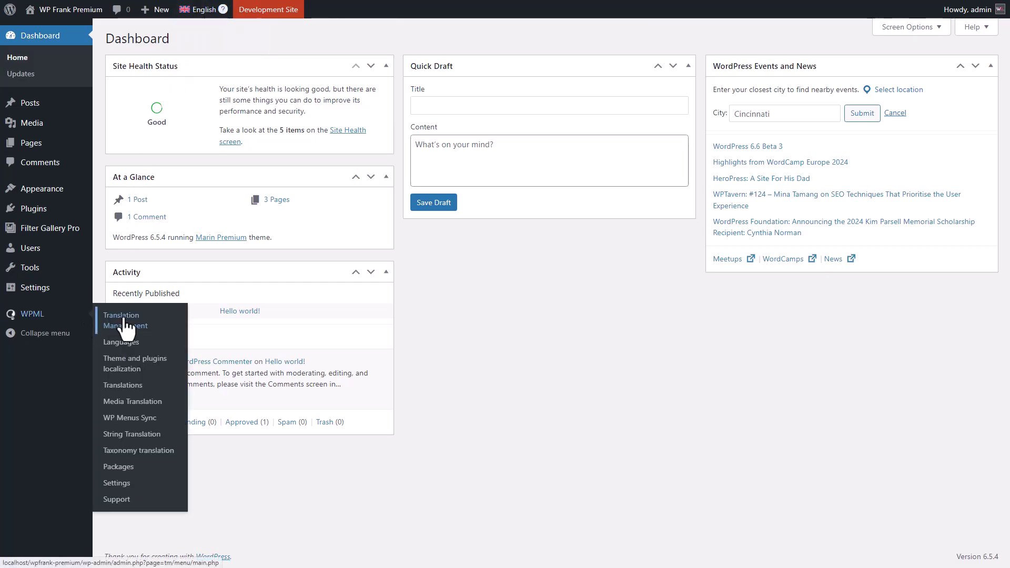
pyautogui.click(132, 367)
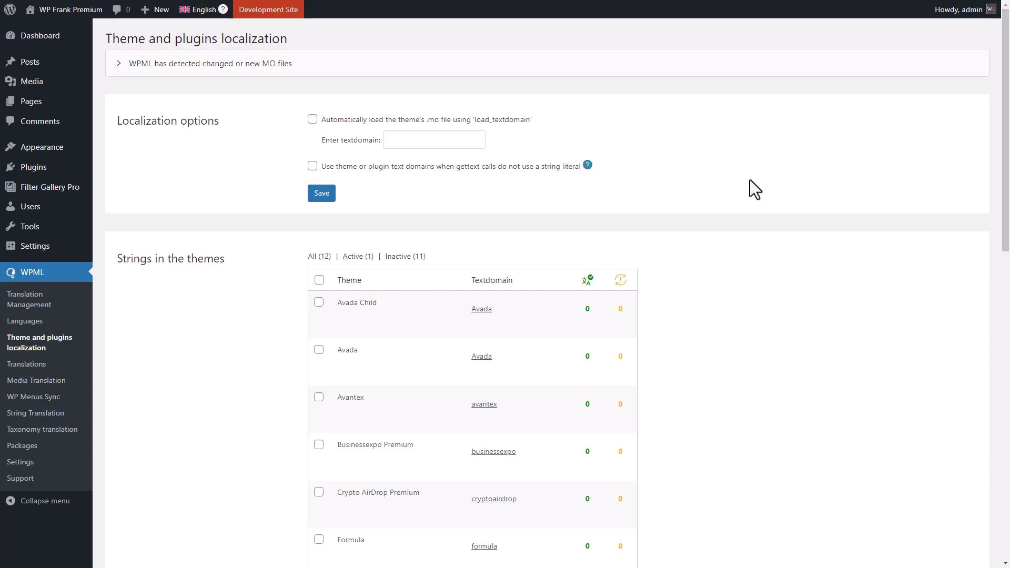
pyautogui.moveTo(1002, 100); pyautogui.dragTo(966, 424)
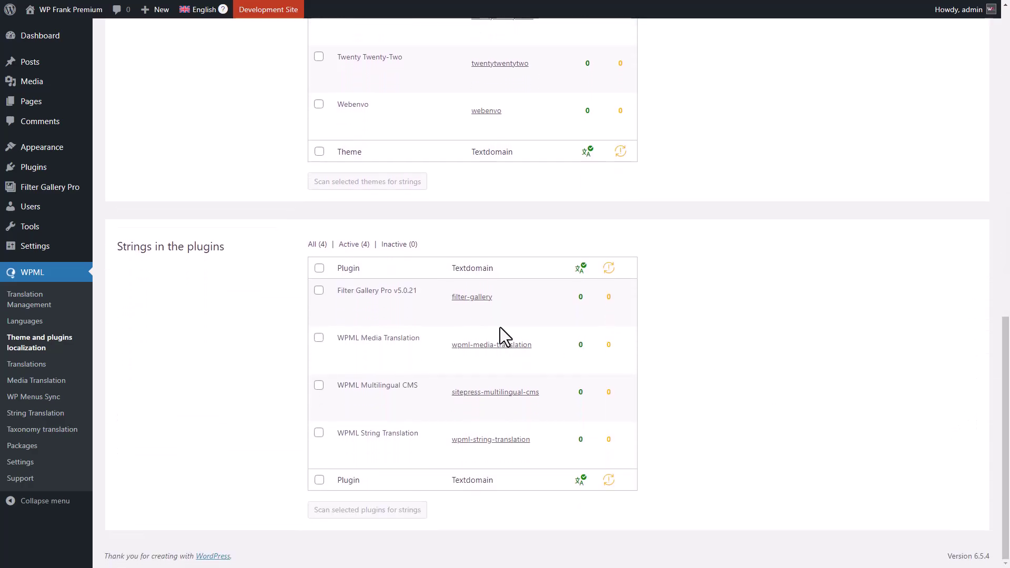
pyautogui.click(319, 291)
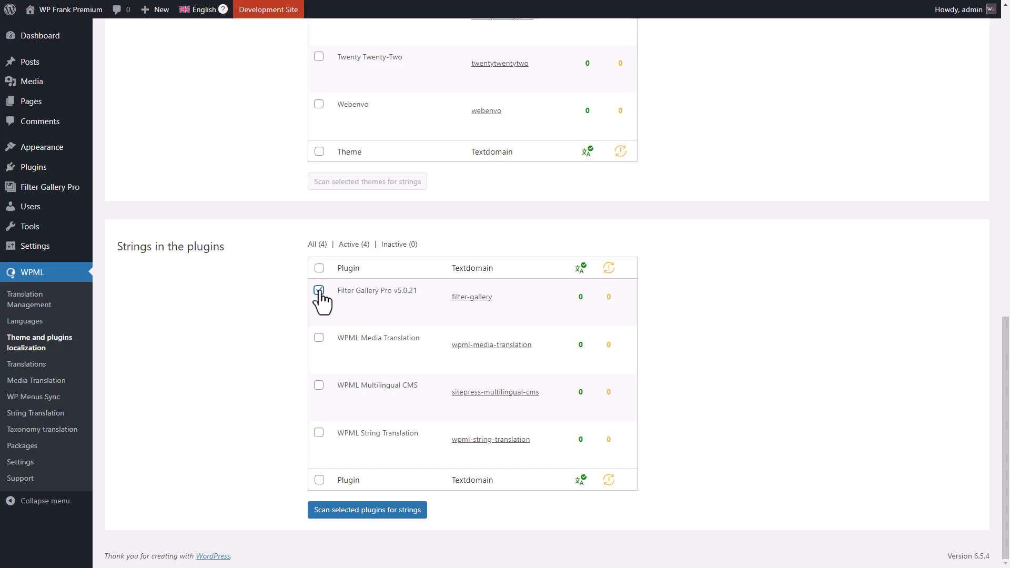
pyautogui.click(373, 516)
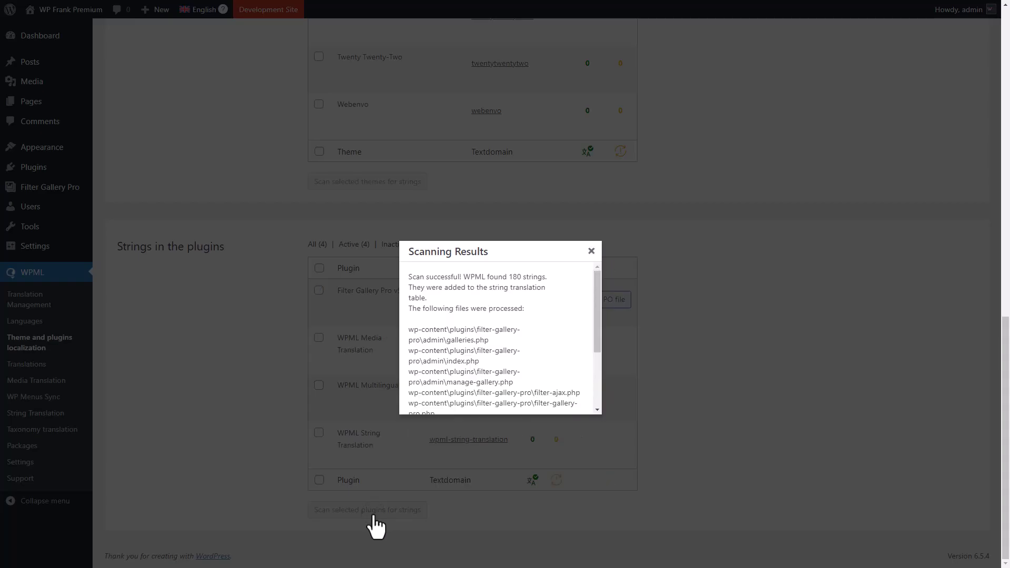
pyautogui.moveTo(600, 329)
pyautogui.mouseDown()
pyautogui.moveTo(600, 388)
pyautogui.moveTo(604, 311)
pyautogui.mouseUp()
pyautogui.click(591, 251)
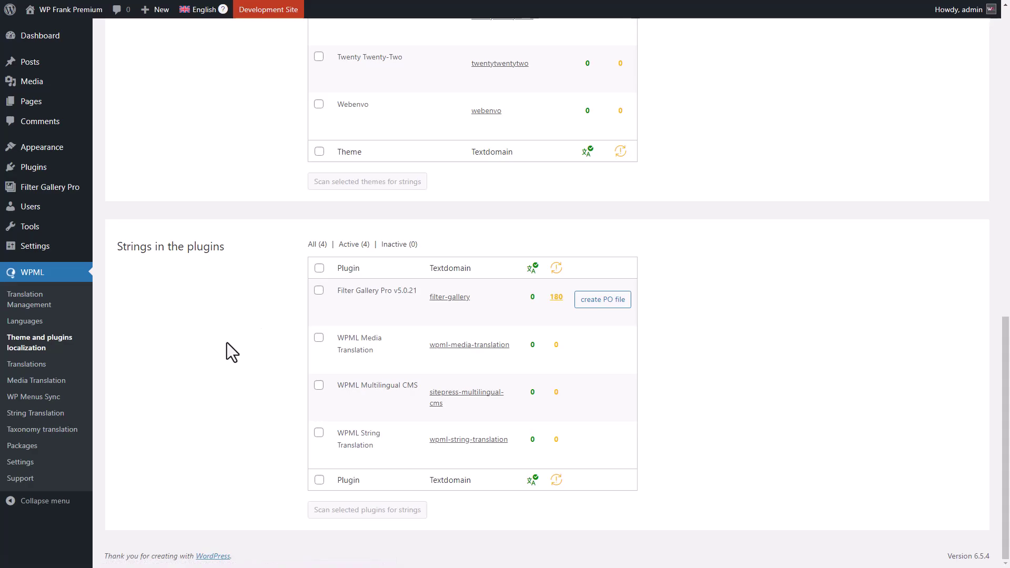
# Step: In String Translation, filter the strings to the filter-gallery domain (180 strings)
pyautogui.click(28, 418)
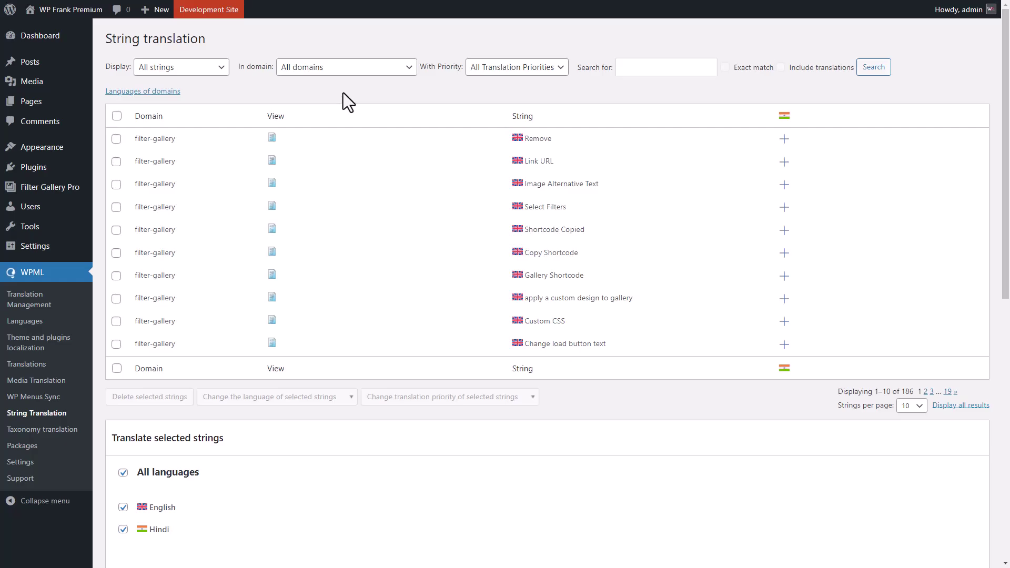
pyautogui.click(351, 67)
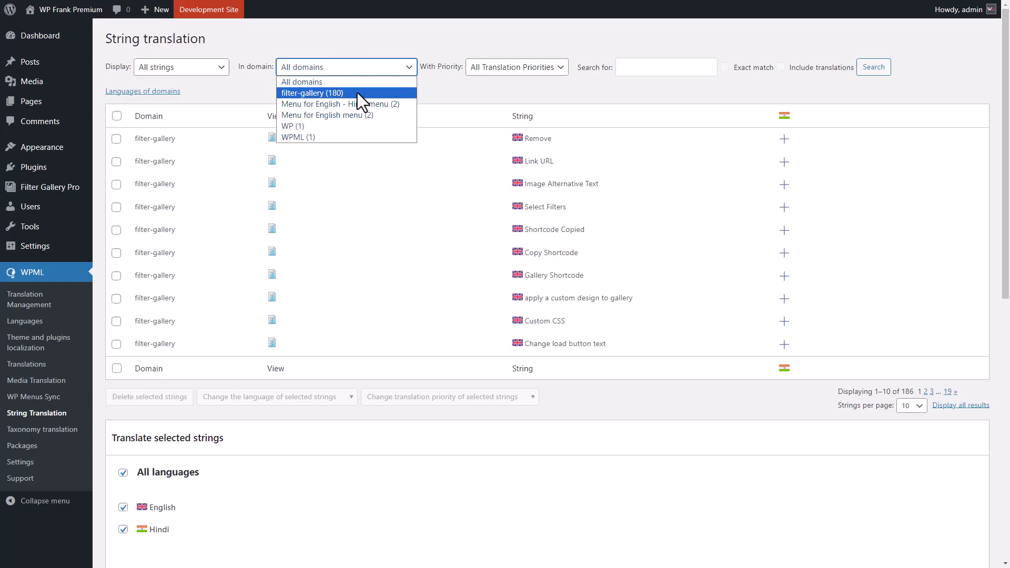
pyautogui.click(358, 93)
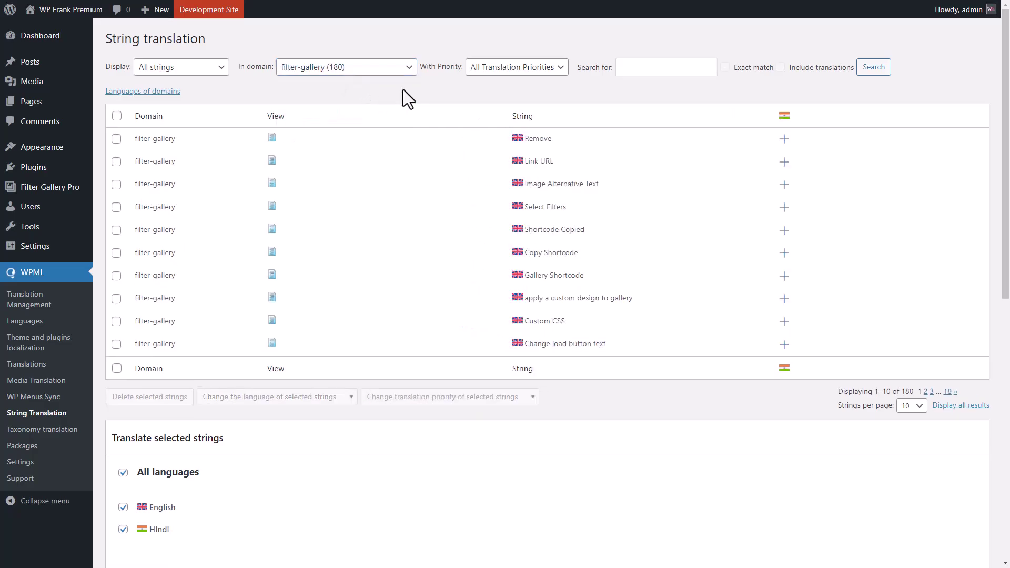
pyautogui.doubleClick(914, 393)
pyautogui.click(731, 397)
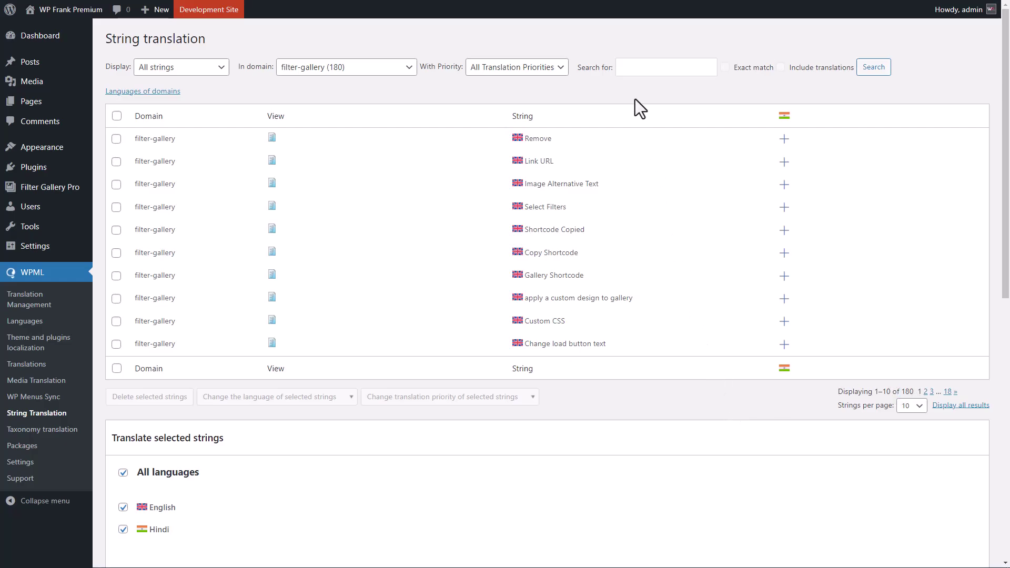
# Step: Search the filter-gallery strings for Business, then Blog, then Photography
pyautogui.click(663, 69)
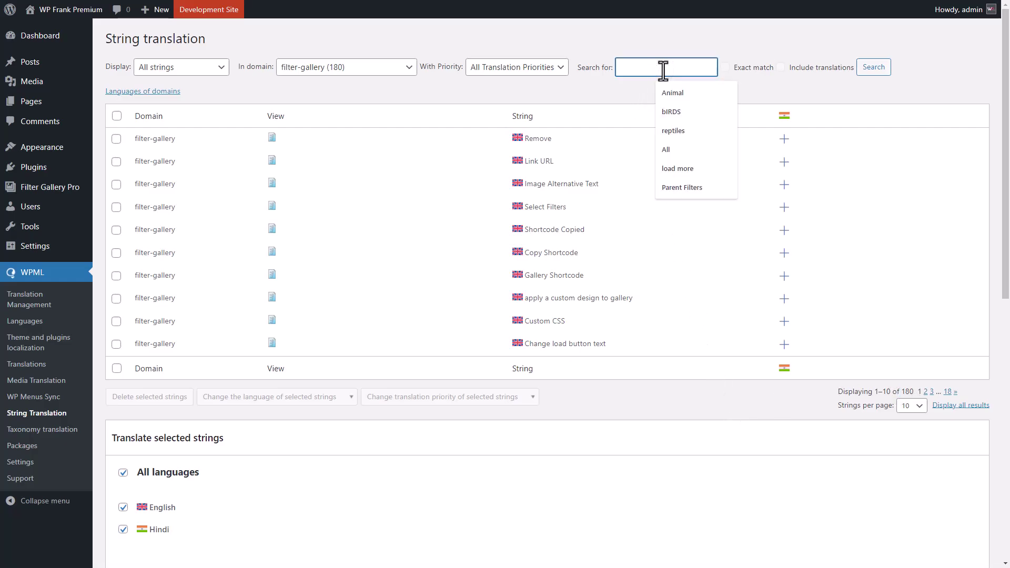
pyautogui.write('Busniess')
pyautogui.click(867, 68)
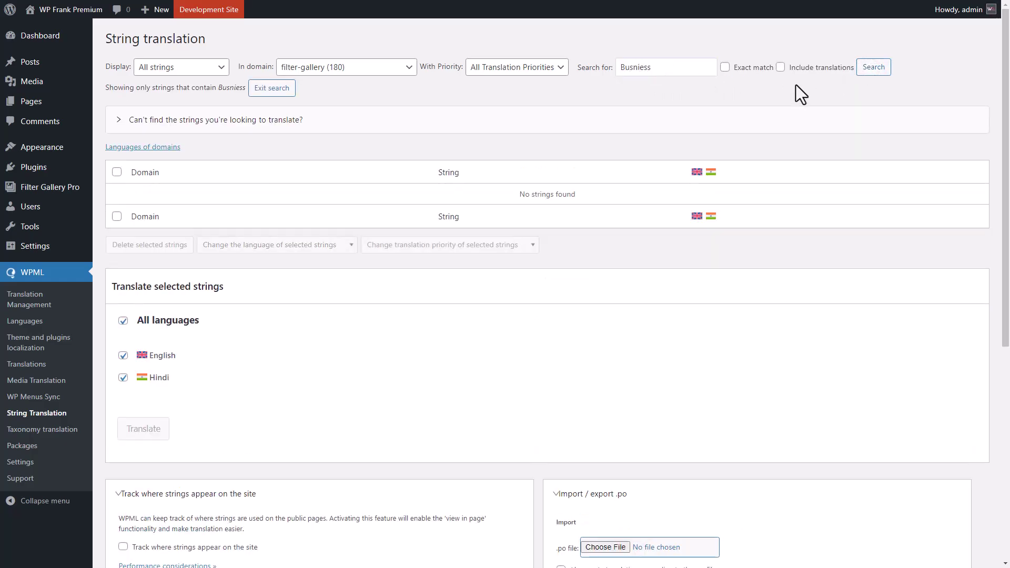
pyautogui.doubleClick(622, 67)
pyautogui.write('Blog')
pyautogui.click(876, 73)
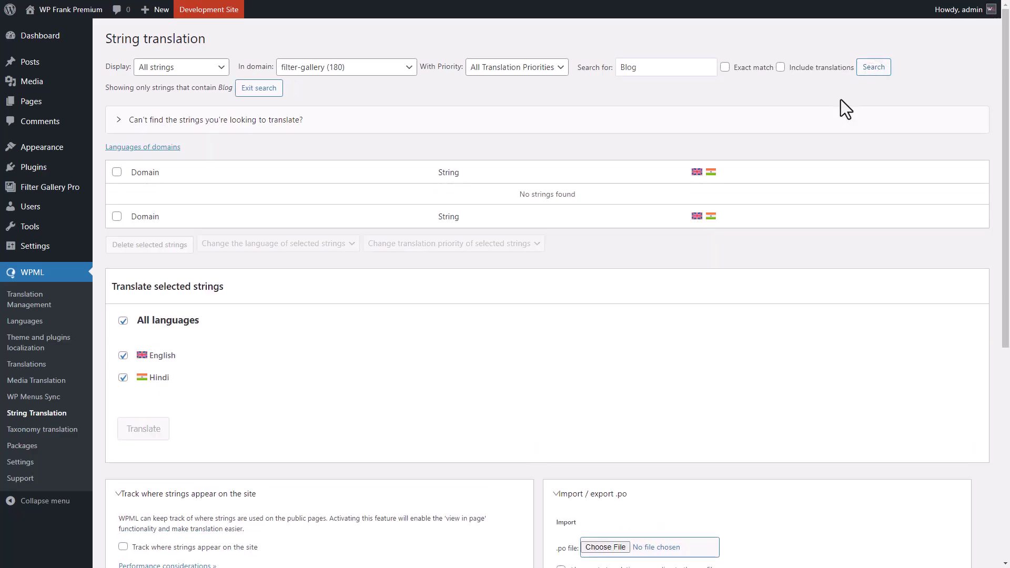
pyautogui.click(661, 74)
pyautogui.doubleClick(614, 74)
pyautogui.write('Photography')
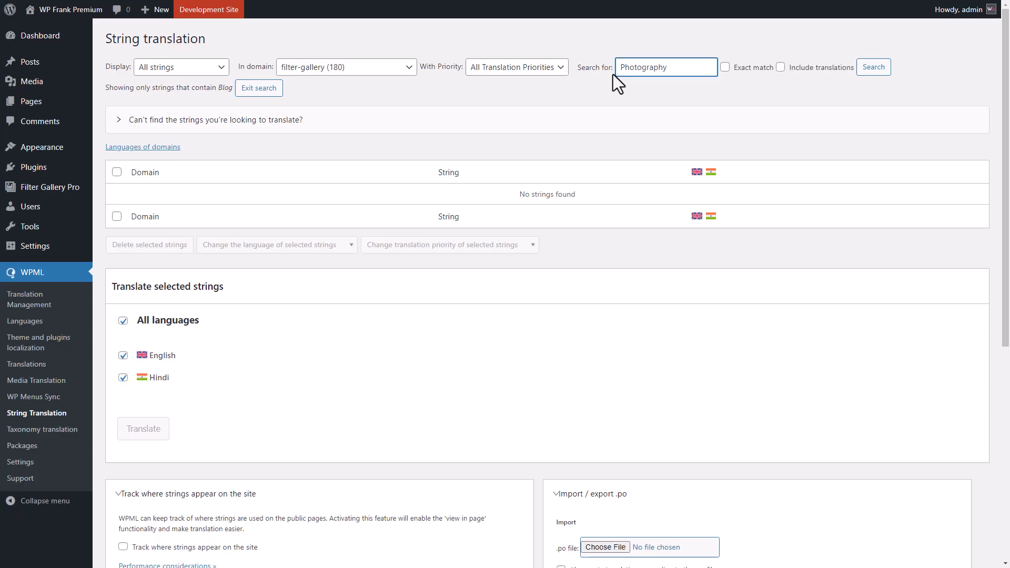
pyautogui.click(875, 67)
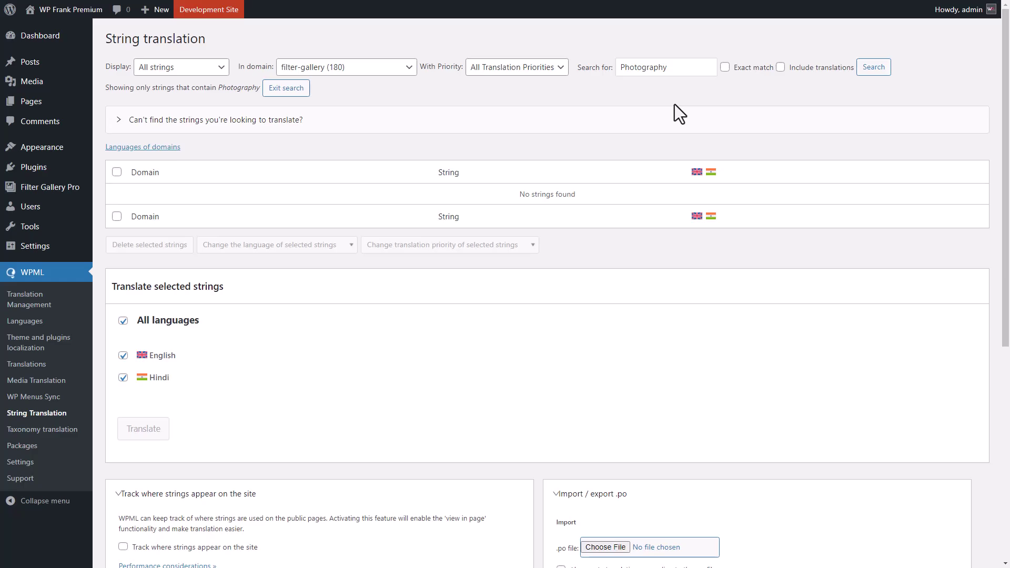
# Step: Enable and apply 'Track where strings appear on the site', then enable 'Look for strings while pages are rendered'
pyautogui.moveTo(1007, 68); pyautogui.dragTo(1008, 284)
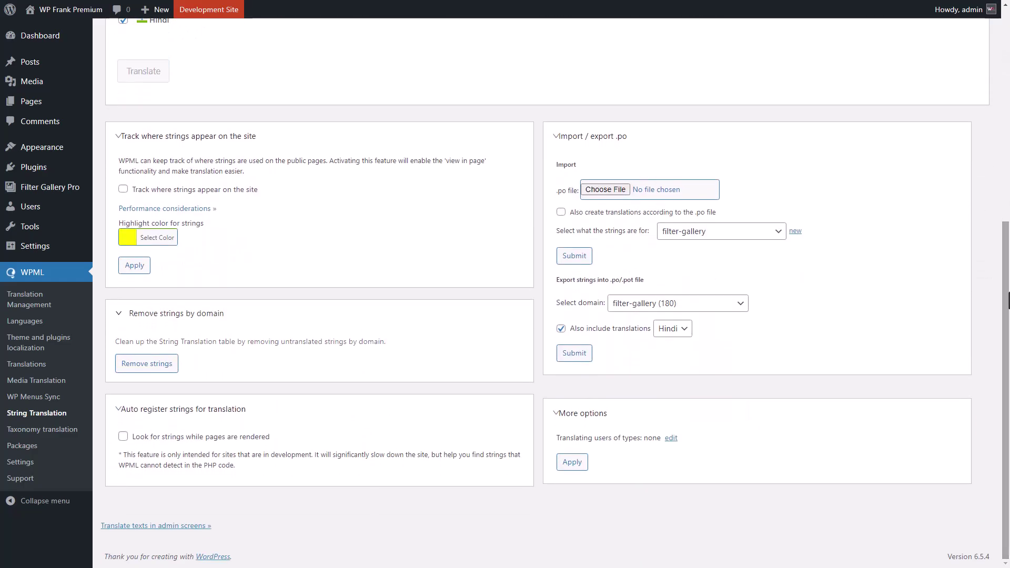
pyautogui.click(124, 190)
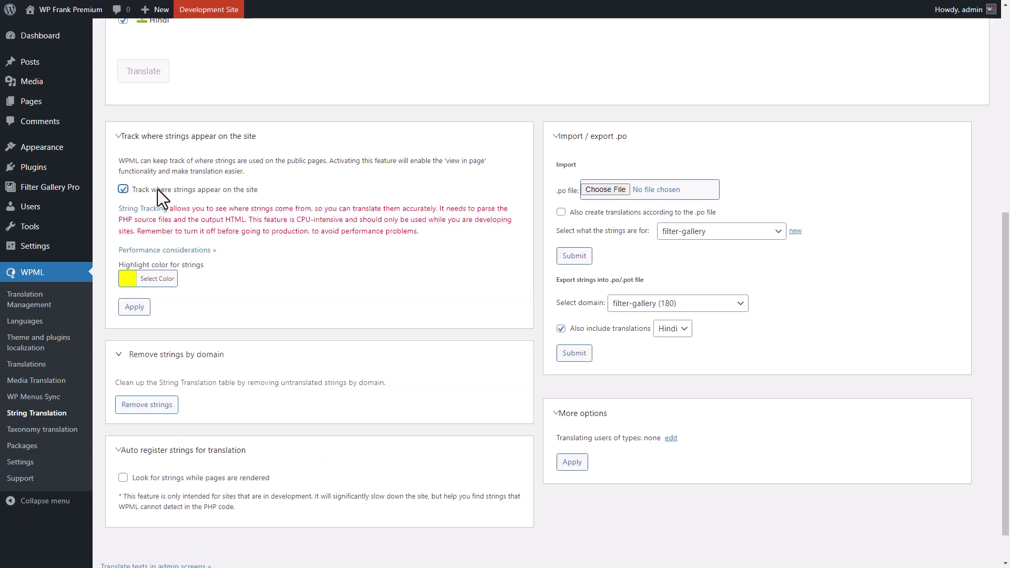
pyautogui.click(134, 308)
pyautogui.click(123, 479)
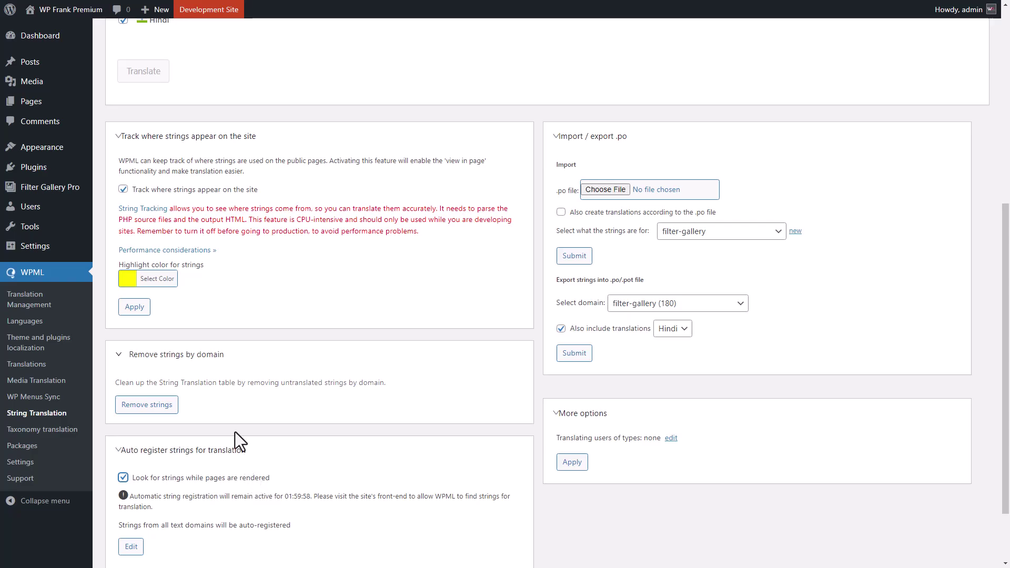
pyautogui.moveTo(79, 17)
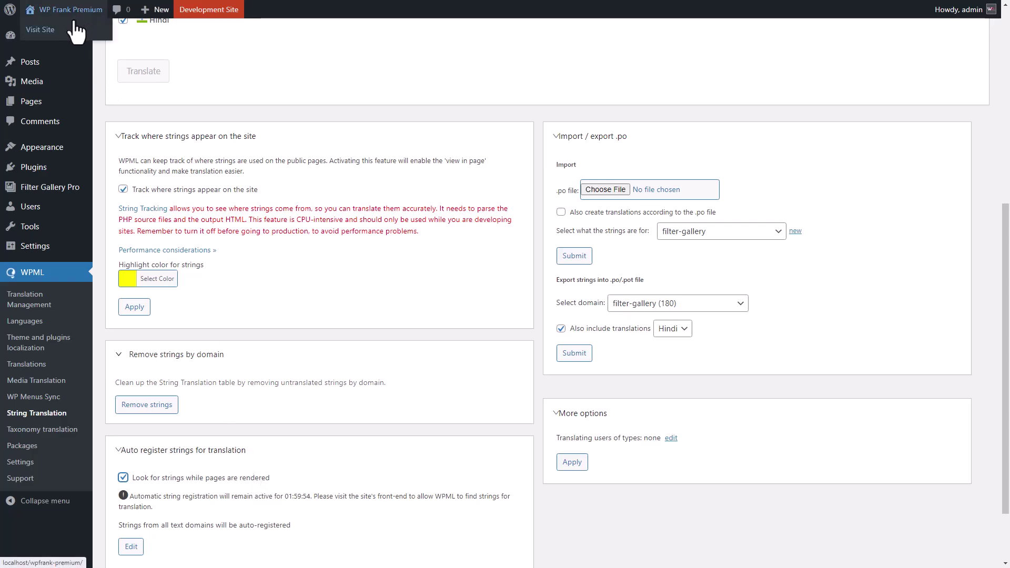
# Step: On the live site's Filter Gallery page, try the Blog, Business and Ecommerce filters
pyautogui.click(63, 41)
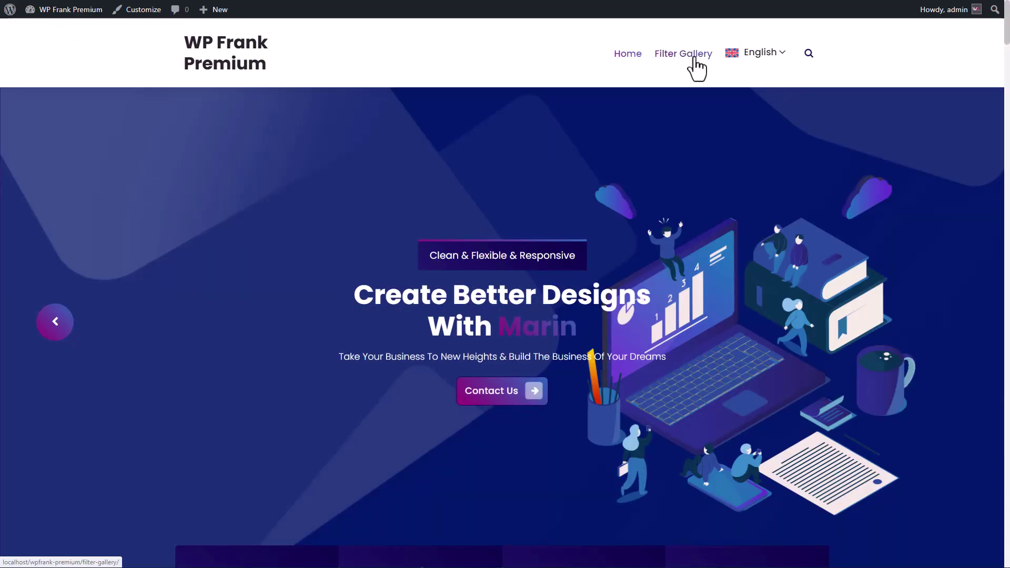
pyautogui.click(695, 55)
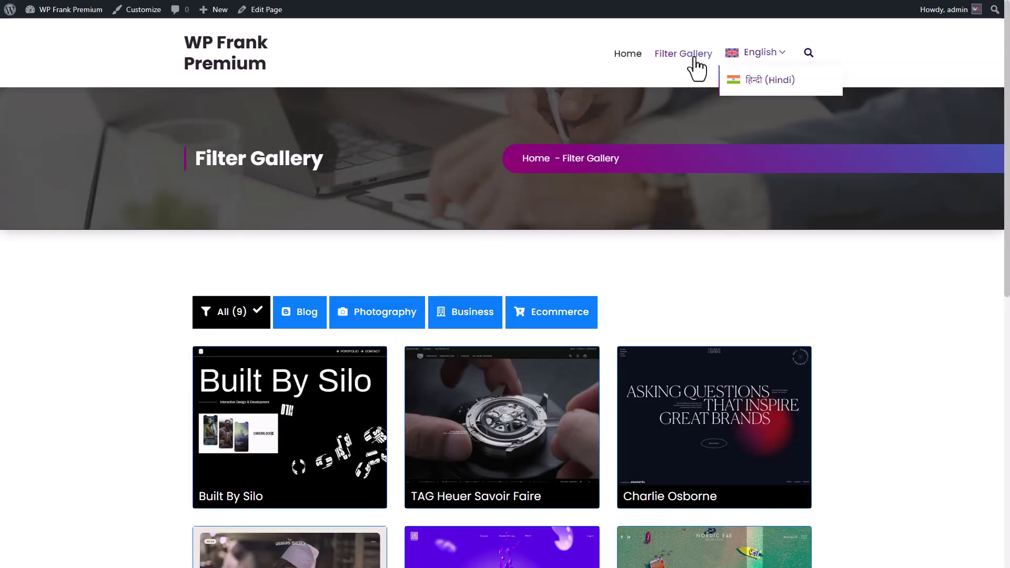
pyautogui.click(314, 312)
pyautogui.click(455, 312)
pyautogui.click(554, 320)
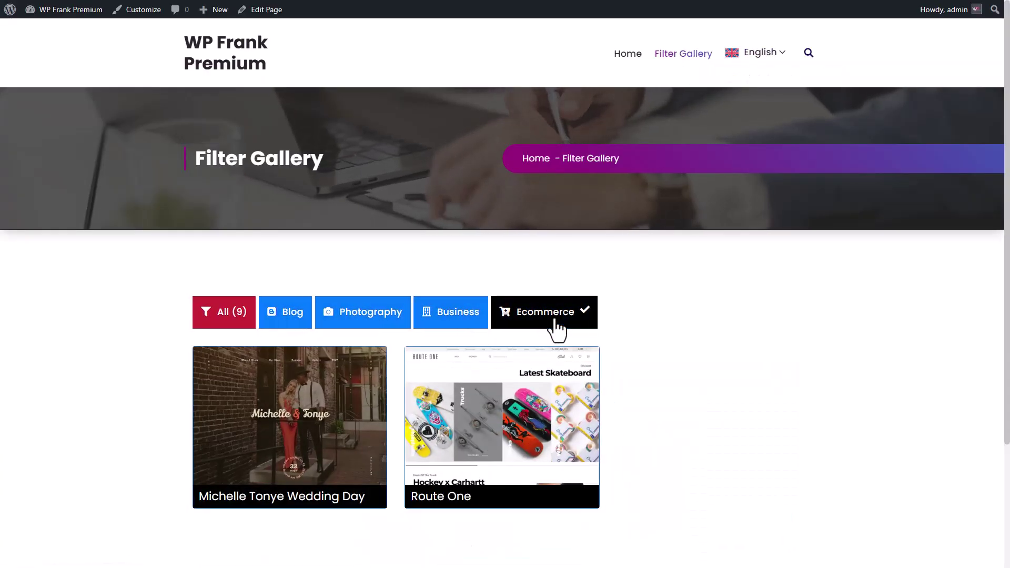
# Step: Switch the page to Hindi and test the Blog, Business and E-commerce filters, then show all nine items
pyautogui.moveTo(760, 54)
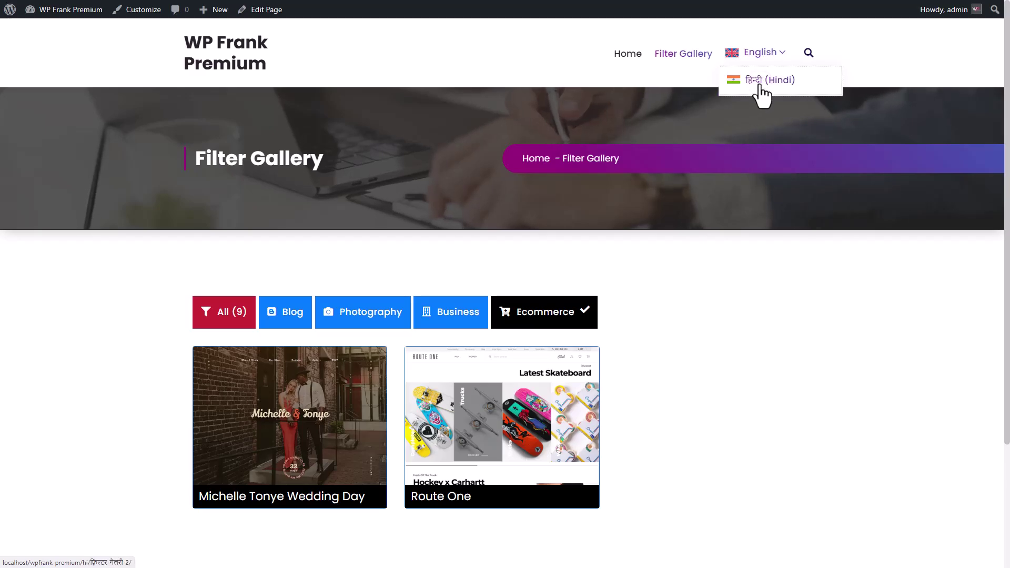
pyautogui.click(759, 87)
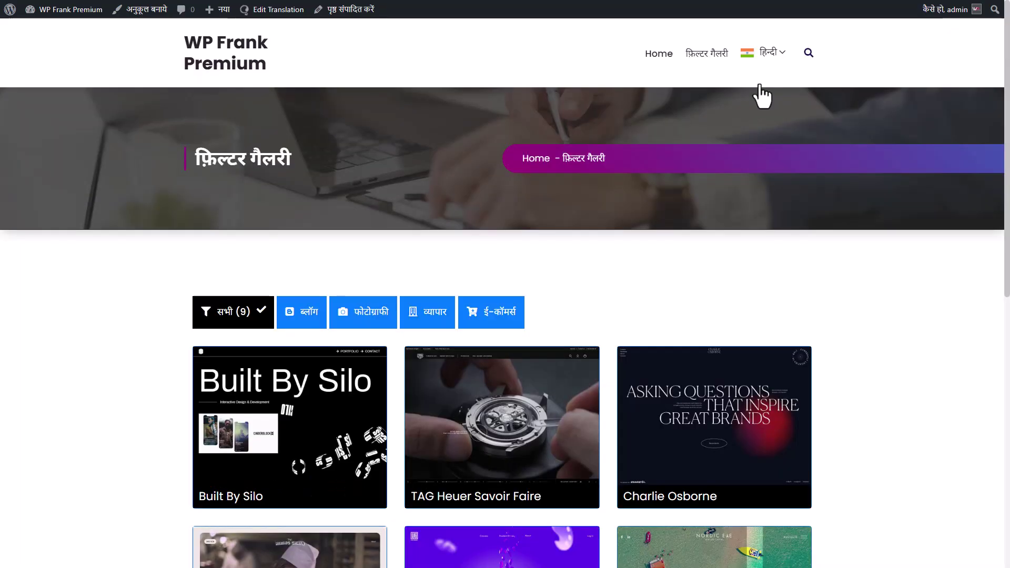
pyautogui.click(314, 322)
pyautogui.click(427, 321)
pyautogui.click(478, 320)
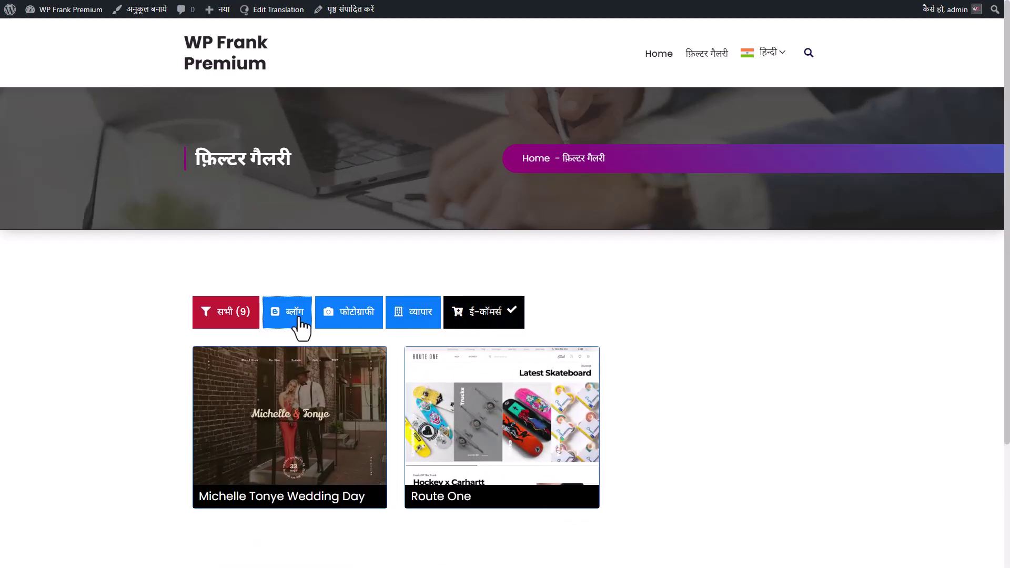
pyautogui.click(298, 314)
pyautogui.click(232, 317)
# Step: Back in String Translation, turn off string tracking and automatic string registration during page rendering
pyautogui.moveTo(66, 9)
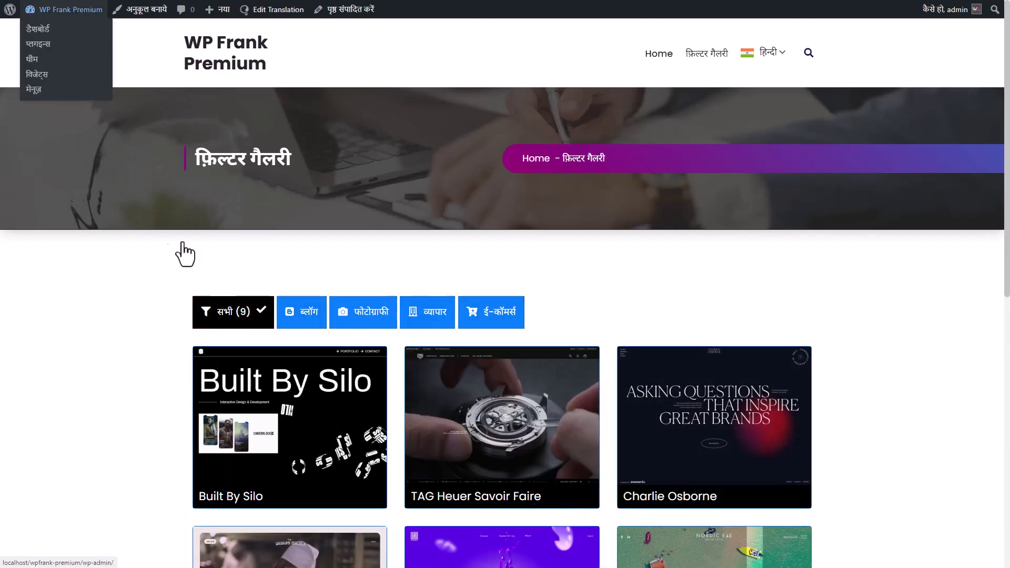
pyautogui.click(44, 32)
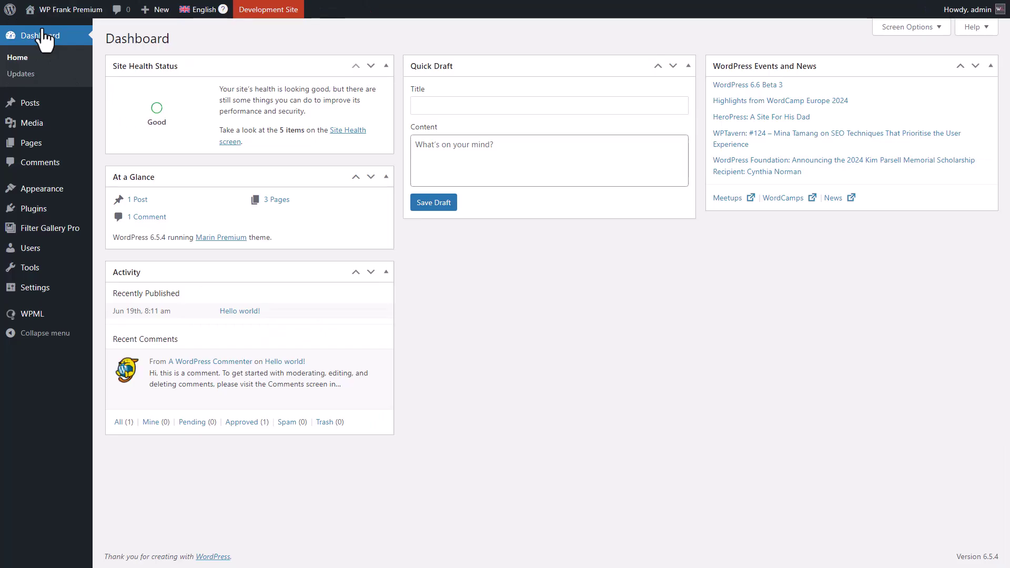
pyautogui.moveTo(31, 314)
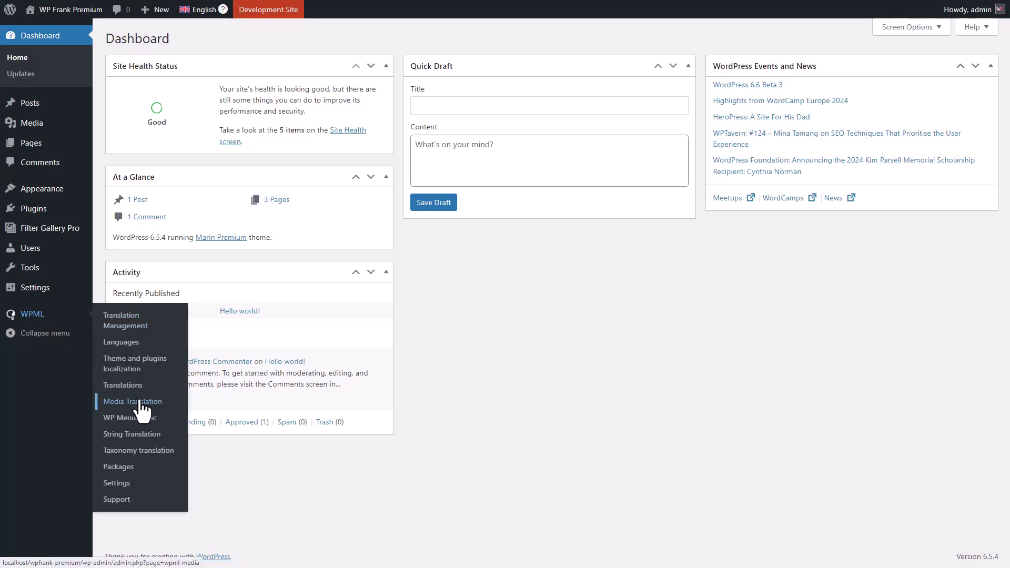
pyautogui.click(127, 439)
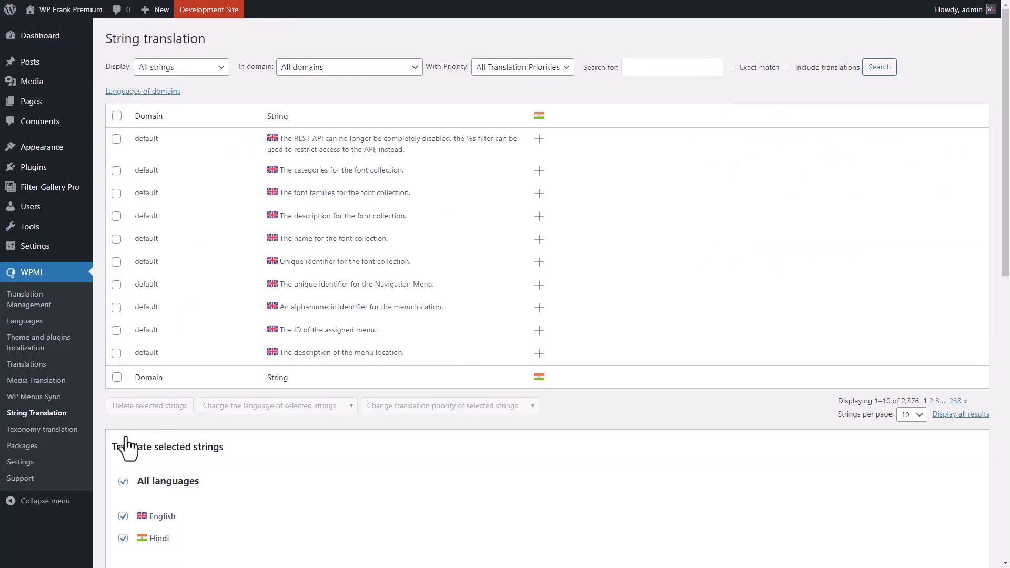
pyautogui.scroll(-10, 148, 436)
pyautogui.scroll(-2, 1003, 194)
pyautogui.click(123, 121)
pyautogui.click(123, 395)
# Step: Filter the string list to the filter-gallery domain (186) and search
pyautogui.moveTo(1006, 461); pyautogui.dragTo(1008, 156)
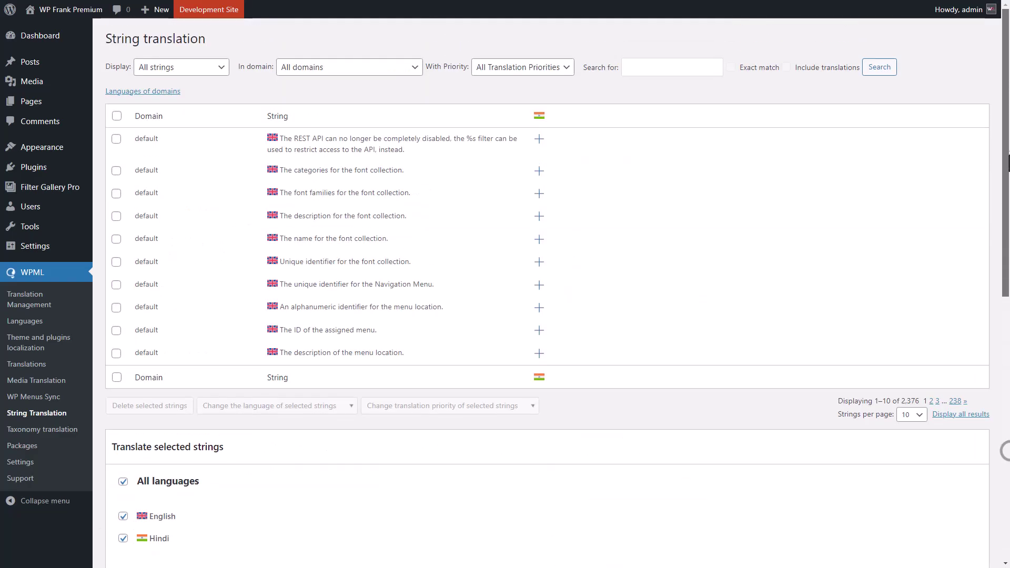
pyautogui.click(405, 68)
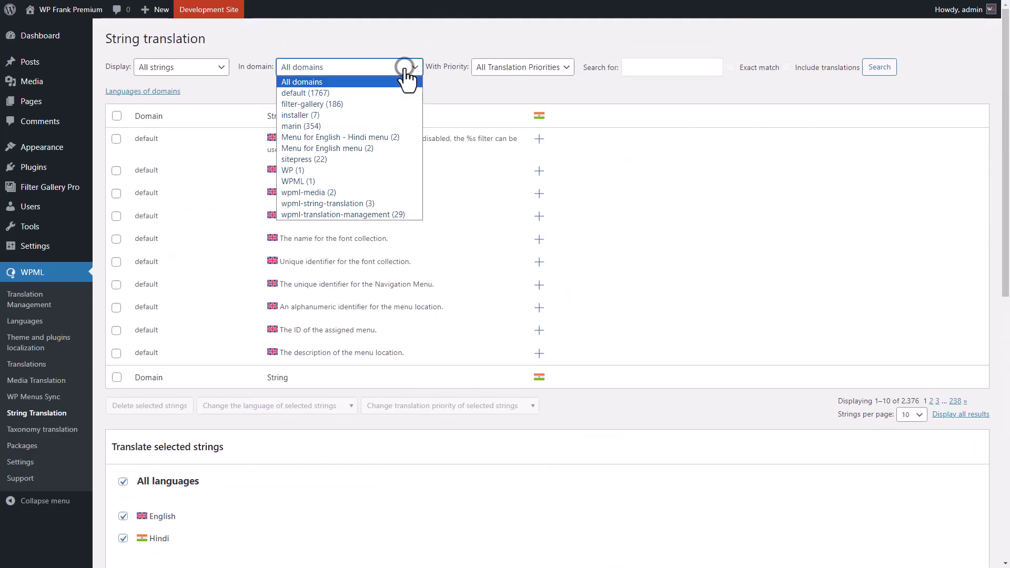
pyautogui.click(338, 103)
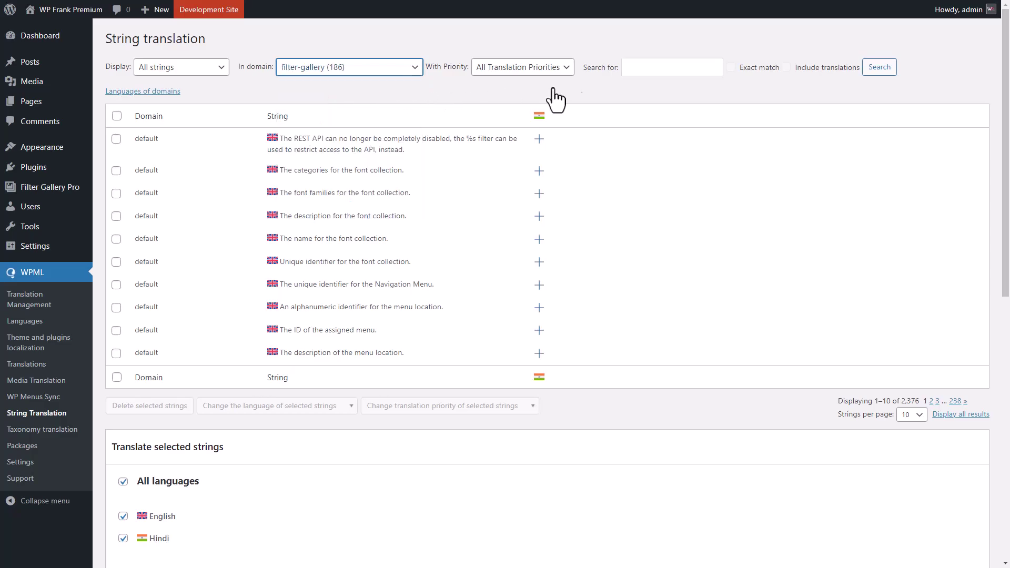
pyautogui.click(868, 68)
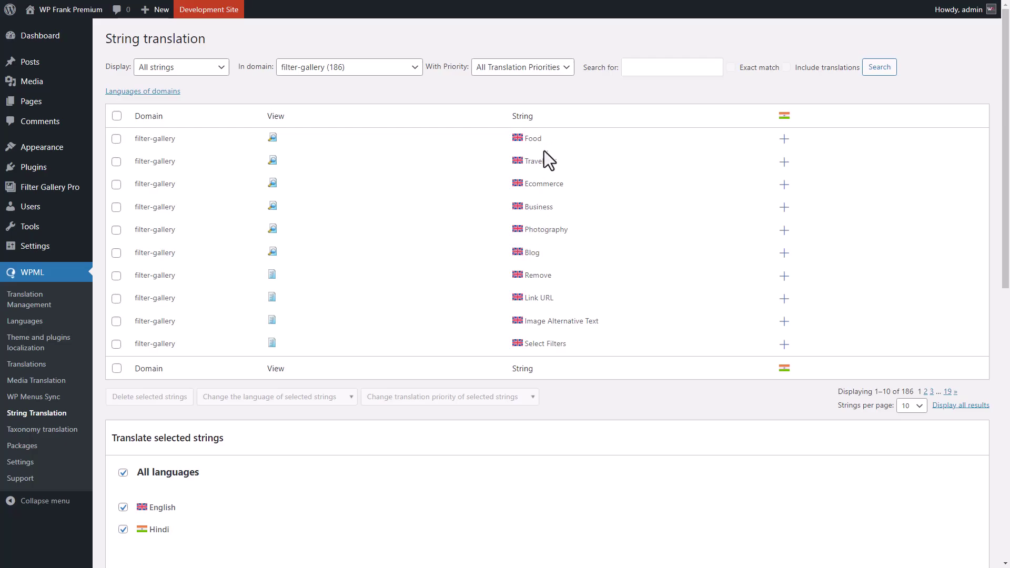
# Step: Save खाना as the Hindi translation of Food, via Google Translate
pyautogui.click(784, 138)
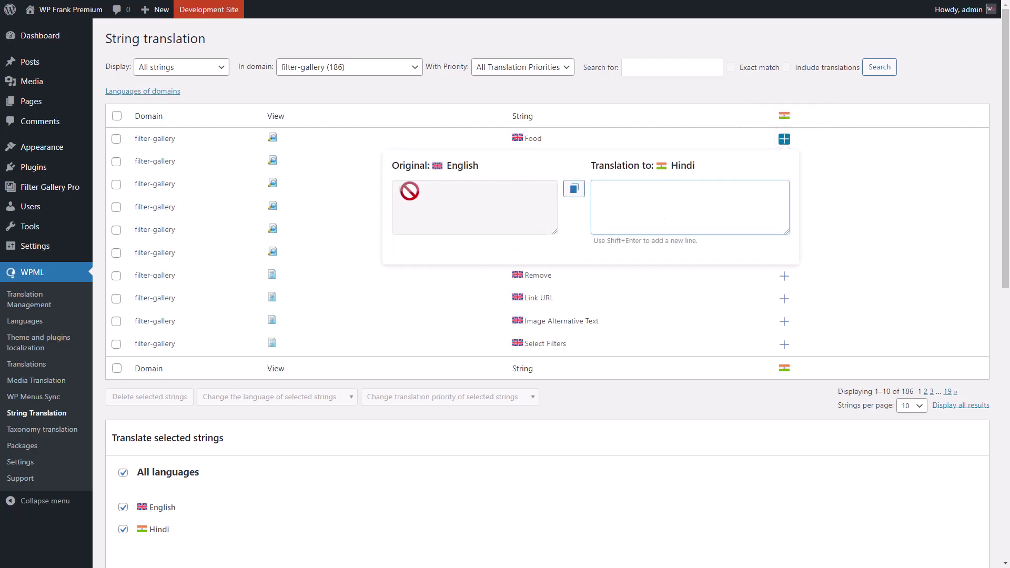
pyautogui.hotkey('ctrl', 'c')
pyautogui.hotkey('ctrl', 'Tab')
pyautogui.click(363, 112)
pyautogui.hotkey('ctrl', 'v')
pyautogui.click(624, 170)
pyautogui.hotkey('ctrl', 'Tab')
pyautogui.hotkey('ctrl', 'v')
pyautogui.press('Return')
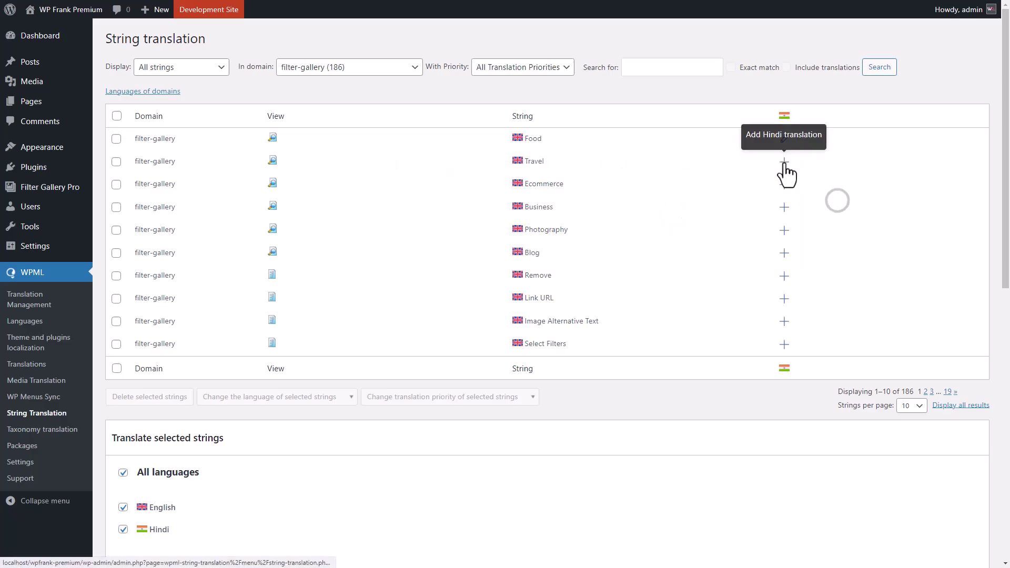
# Step: Save यात्रा as the Hindi translation of Travel
pyautogui.click(784, 161)
pyautogui.hotkey('ctrl', 'c')
pyautogui.hotkey('ctrl', 'Tab')
pyautogui.click(363, 112)
pyautogui.hotkey('ctrl', 'v')
pyautogui.click(624, 170)
pyautogui.hotkey('ctrl', 'Tab')
pyautogui.hotkey('ctrl', 'v')
pyautogui.press('Return')
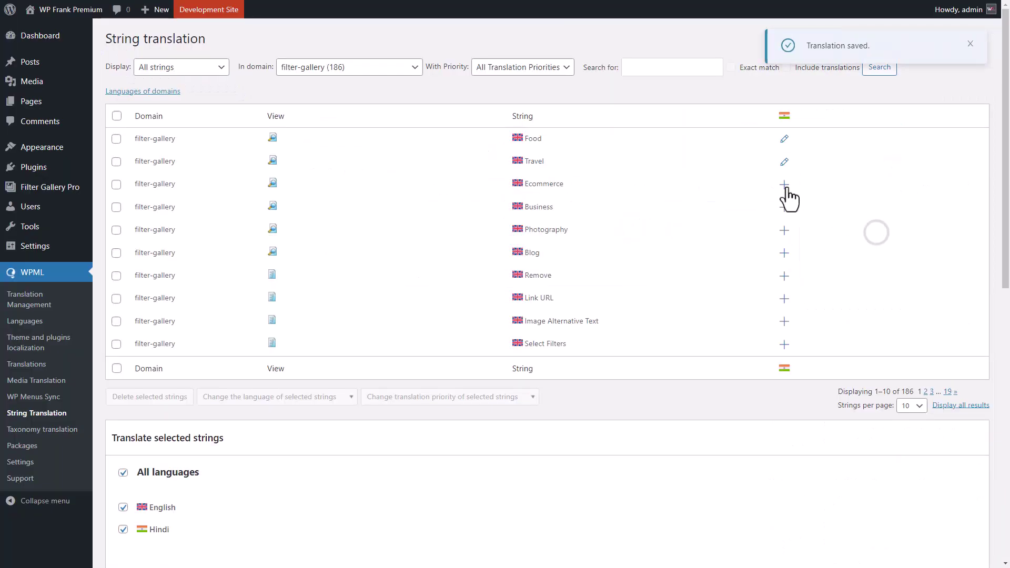
# Step: Save ई-कॉमर्स as the Hindi translation of Ecommerce
pyautogui.click(784, 185)
pyautogui.moveTo(517, 228); pyautogui.dragTo(431, 254)
pyautogui.hotkey('ctrl', 'c')
pyautogui.hotkey('ctrl', 'Tab')
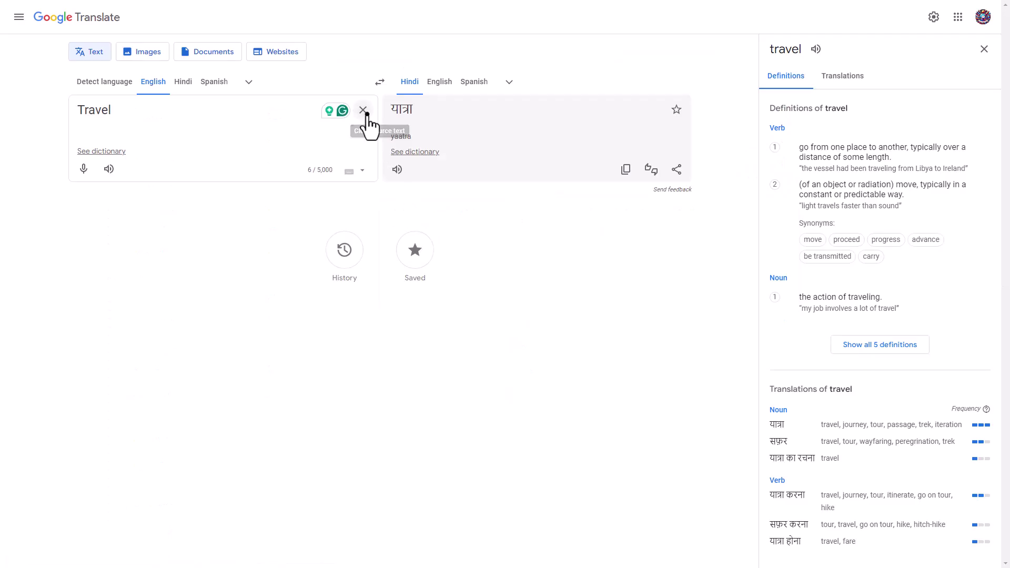
pyautogui.click(363, 112)
pyautogui.hotkey('ctrl', 'v')
pyautogui.click(626, 169)
pyautogui.hotkey('ctrl', 'Tab')
pyautogui.hotkey('ctrl', 'v')
pyautogui.press('Return')
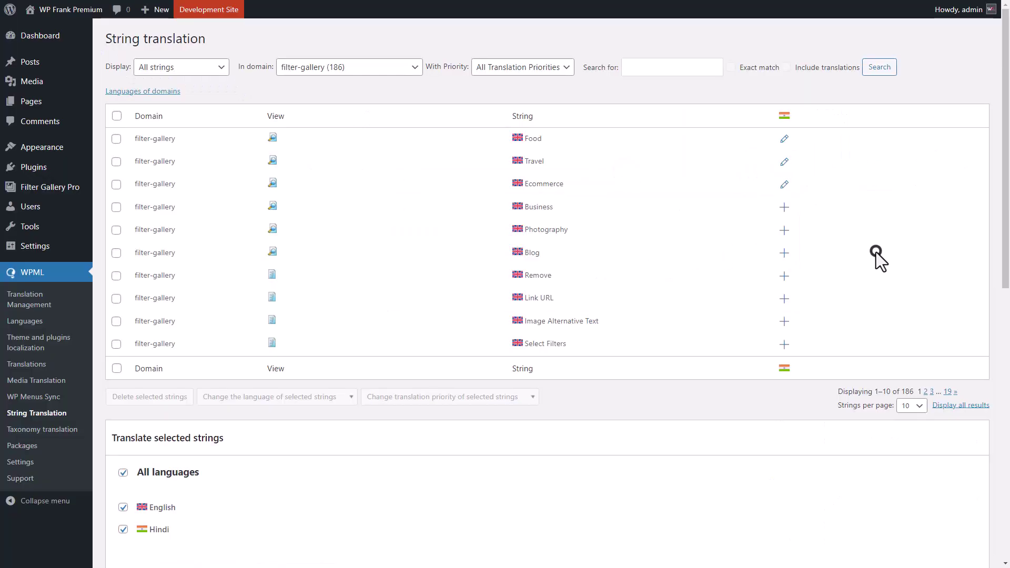
# Step: Save व्यापार as the Hindi translation of Business
pyautogui.click(784, 207)
pyautogui.moveTo(442, 263); pyautogui.dragTo(413, 266)
pyautogui.hotkey('ctrl', 'c')
pyautogui.hotkey('ctrl', 'Tab')
pyautogui.click(363, 112)
pyautogui.hotkey('ctrl', 'v')
pyautogui.click(626, 169)
pyautogui.hotkey('ctrl', 'Tab')
pyautogui.hotkey('ctrl', 'v')
pyautogui.press('Return')
# Step: Save the Google-translated Hindi word for Photography as its translation
pyautogui.click(784, 229)
pyautogui.moveTo(447, 282); pyautogui.dragTo(408, 283)
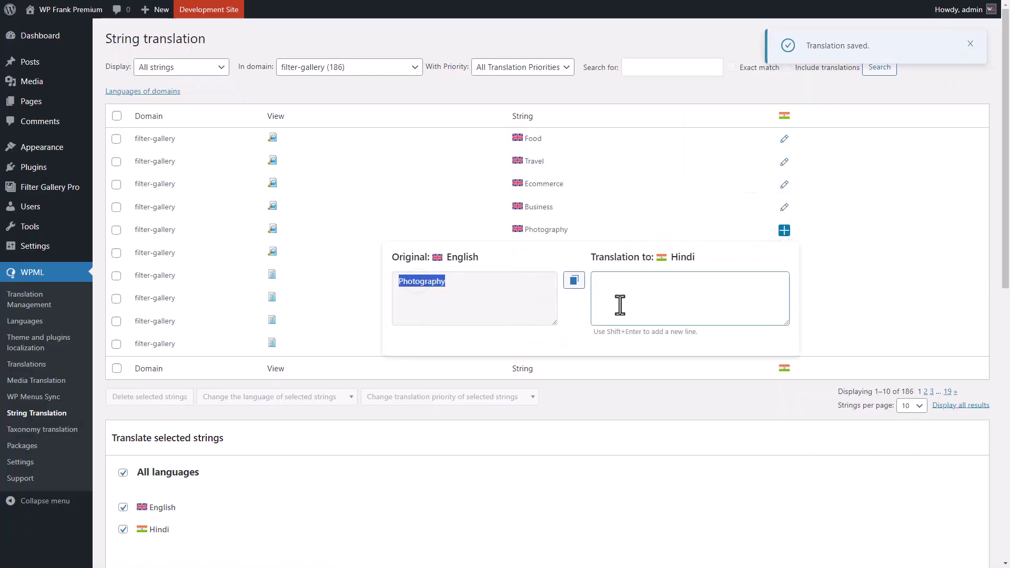
pyautogui.hotkey('ctrl', 'c')
pyautogui.hotkey('ctrl', 'Tab')
pyautogui.click(363, 110)
pyautogui.hotkey('ctrl', 'v')
pyautogui.click(625, 170)
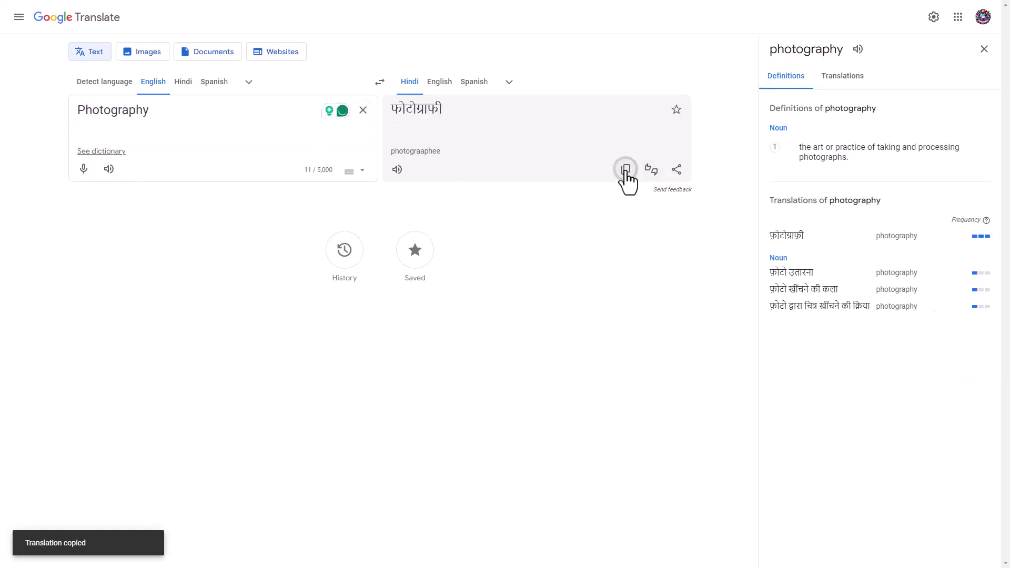
pyautogui.hotkey('ctrl', 'Tab')
pyautogui.hotkey('ctrl', 'v')
pyautogui.press('Return')
# Step: Save ब्लॉग as the Hindi translation of Blog
pyautogui.click(784, 253)
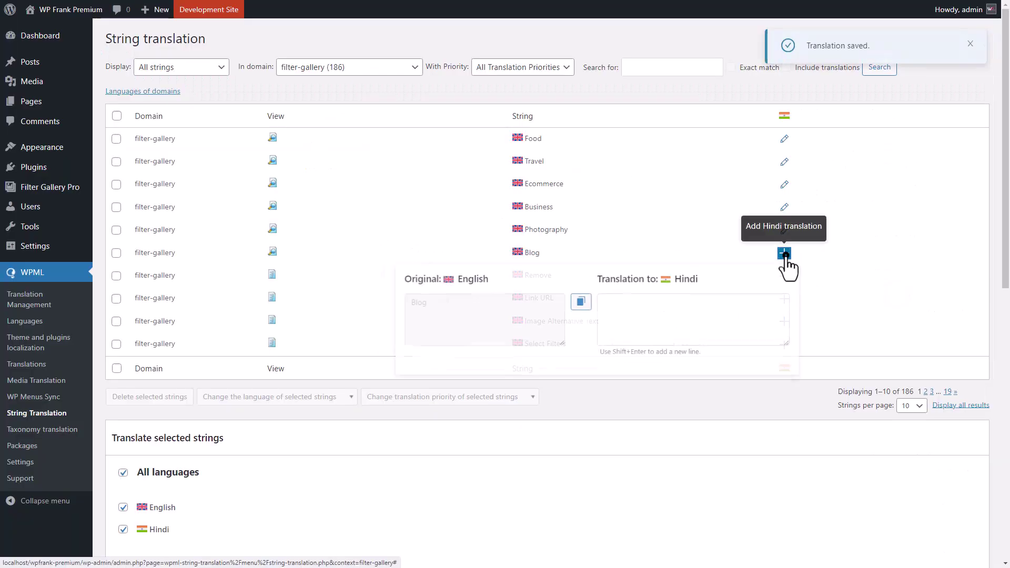
pyautogui.doubleClick(409, 309)
pyautogui.hotkey('ctrl', 'c')
pyautogui.click(634, 326)
pyautogui.hotkey('ctrl', 'Tab')
pyautogui.click(364, 112)
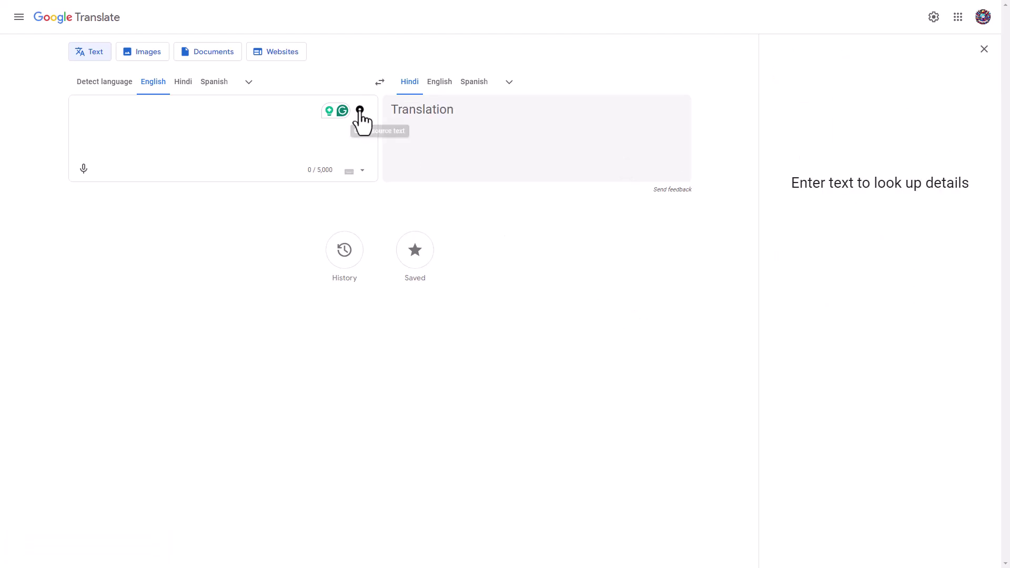
pyautogui.hotkey('ctrl', 'v')
pyautogui.click(626, 170)
pyautogui.hotkey('ctrl', 'Tab')
pyautogui.hotkey('ctrl', 'v')
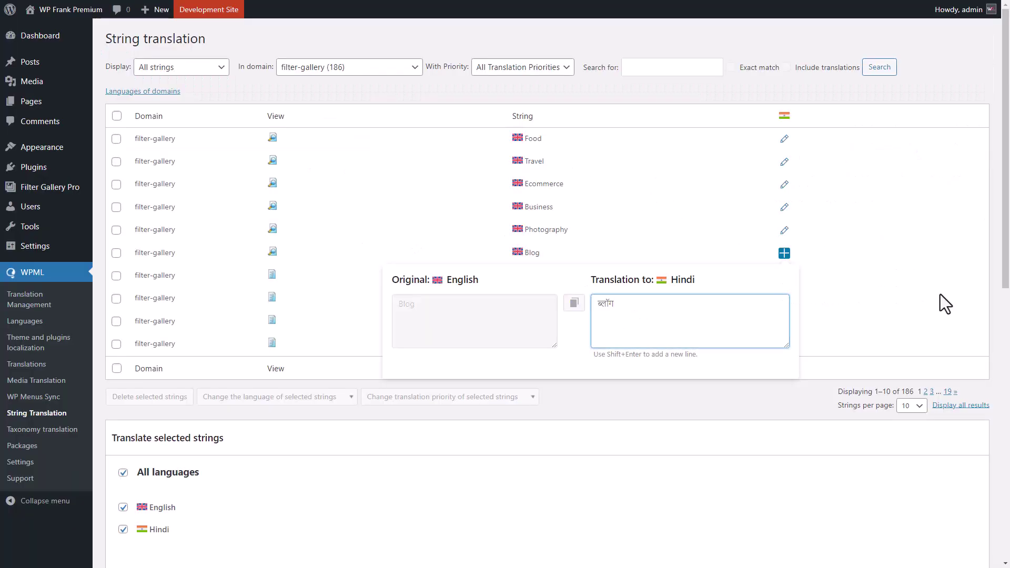
pyautogui.press('Return')
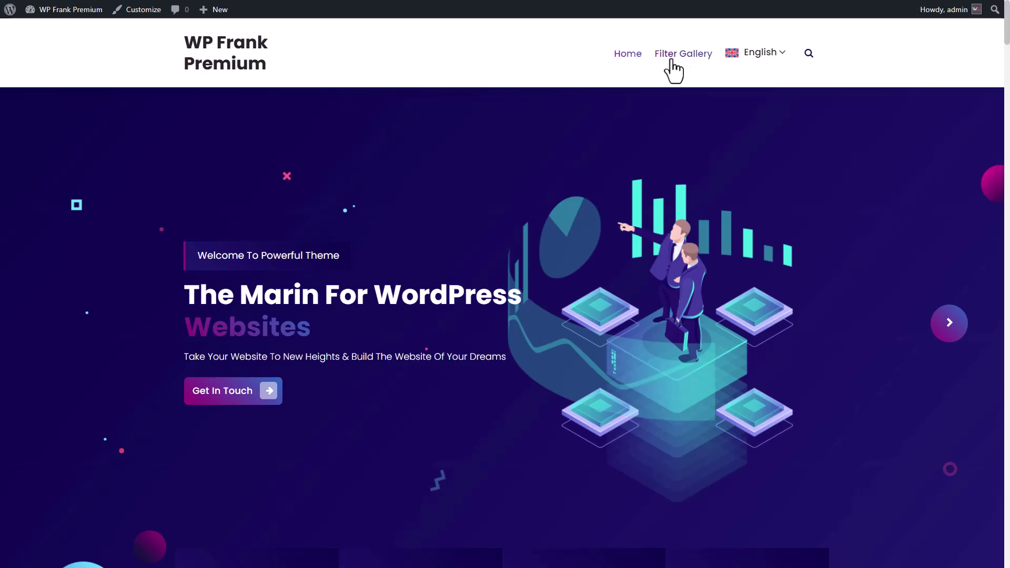
# Step: Open Filter Gallery in Hindi and test the ब्लॉग, फोटोग्राफी, व्यापार and ई-कॉमर्स filters, then सभी
pyautogui.click(687, 56)
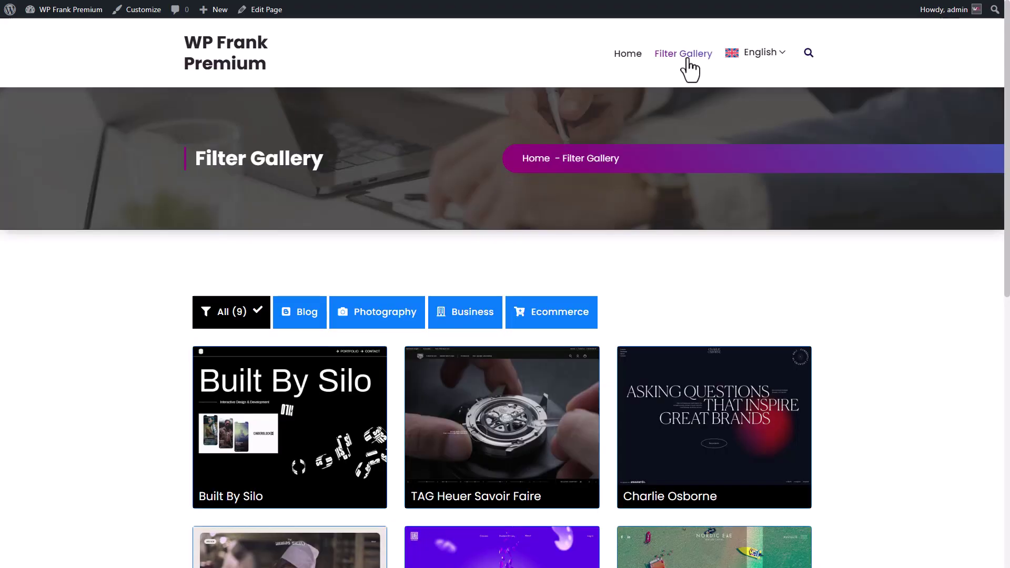
pyautogui.moveTo(738, 64)
pyautogui.click(756, 79)
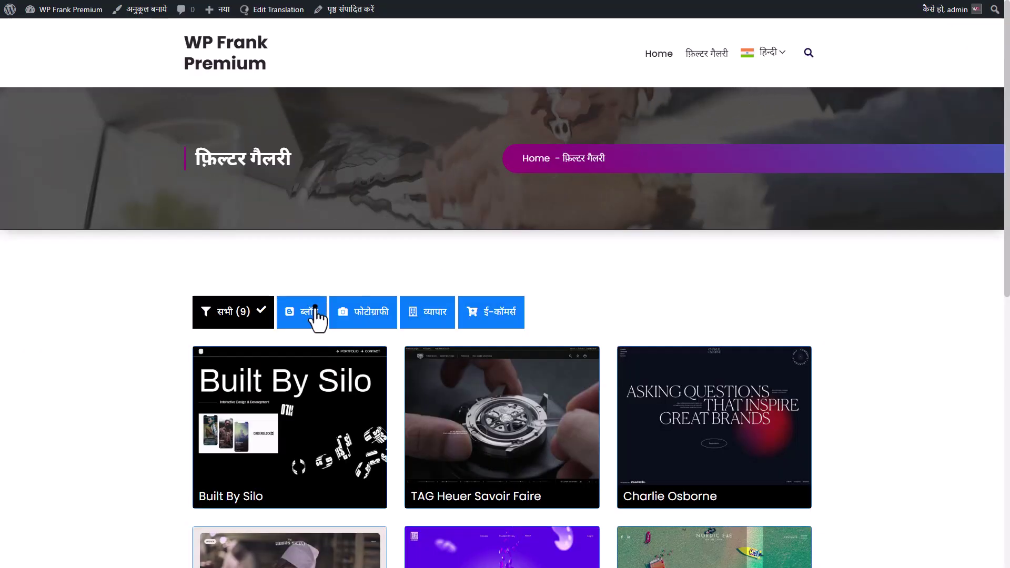
pyautogui.click(316, 315)
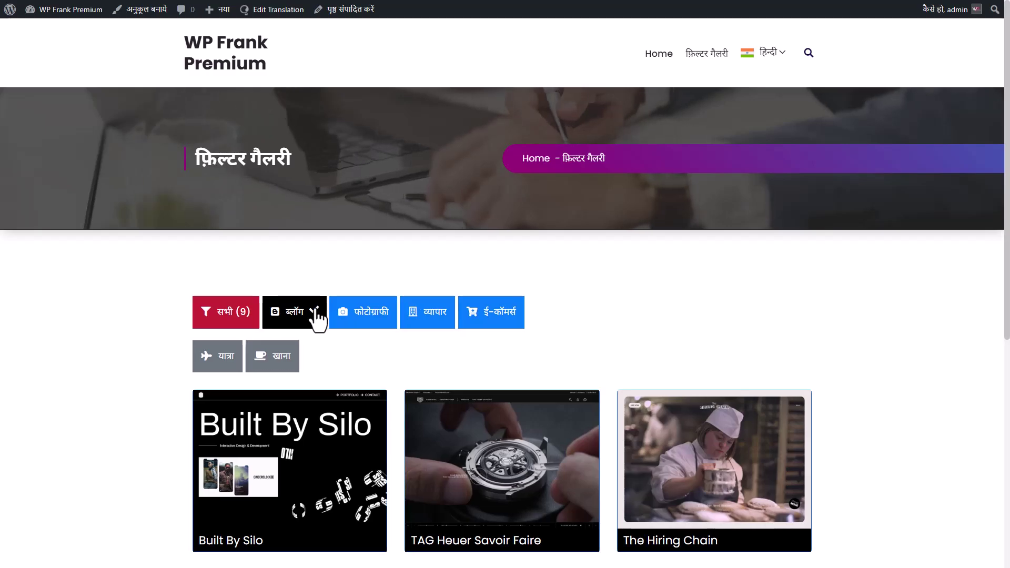
pyautogui.click(369, 324)
pyautogui.click(430, 329)
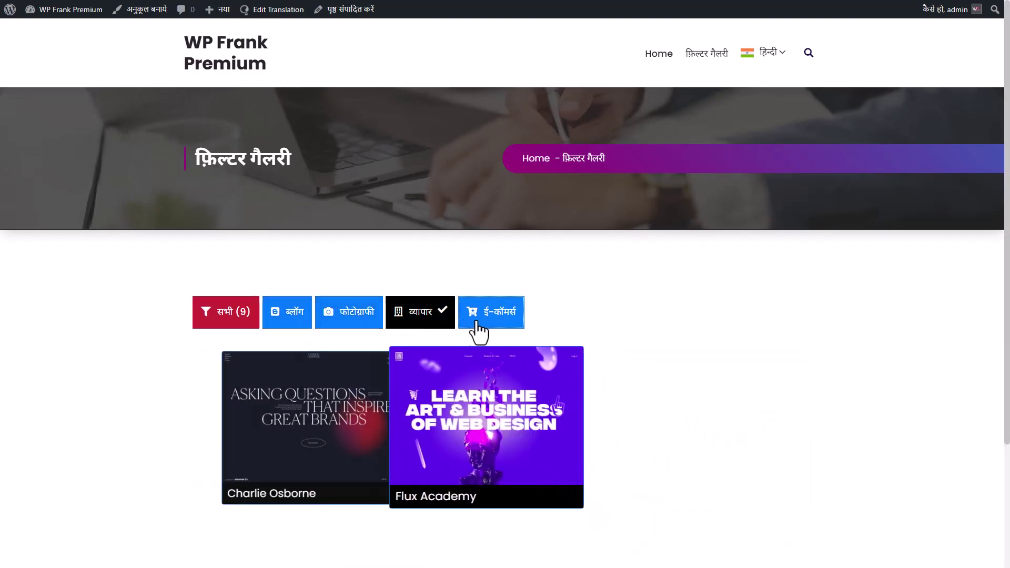
pyautogui.click(471, 322)
pyautogui.click(287, 326)
pyautogui.click(215, 323)
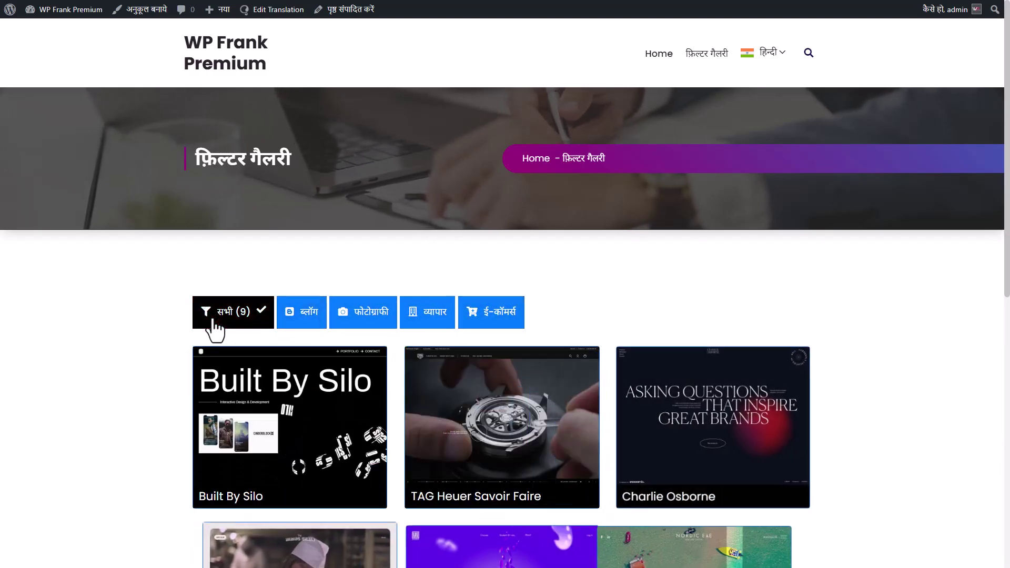
# Step: Under ब्लॉग, try the खाना and यात्रा subcategories, then show all nine items
pyautogui.click(287, 322)
pyautogui.click(272, 358)
pyautogui.click(217, 363)
pyautogui.click(263, 354)
pyautogui.click(230, 323)
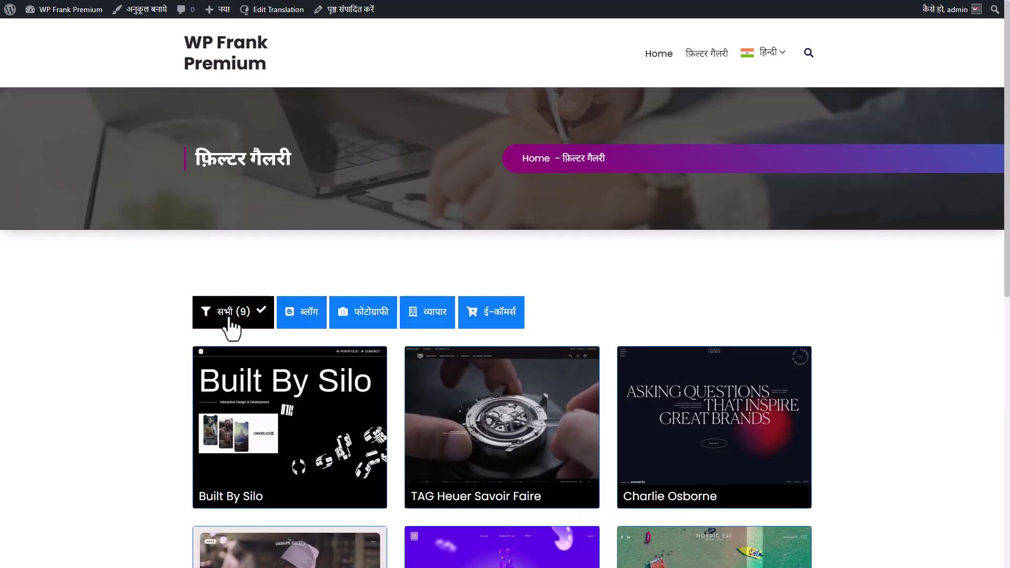
# Step: Retest all four Hindi filters and the यात्रा and खाना subcategories, ending on all nine items
pyautogui.moveTo(1008, 180); pyautogui.dragTo(1009, 263)
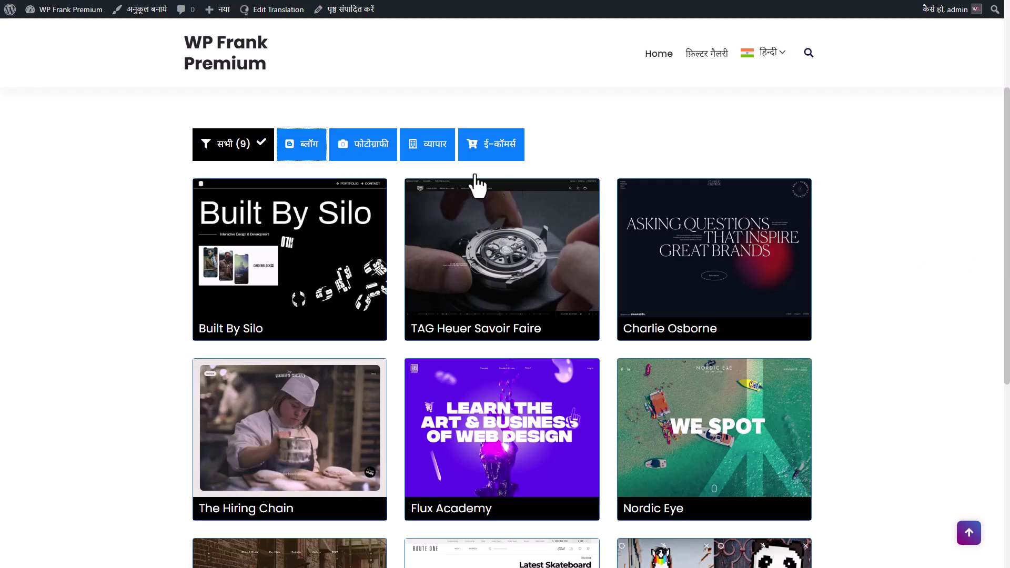
pyautogui.click(304, 151)
pyautogui.click(362, 150)
pyautogui.click(424, 157)
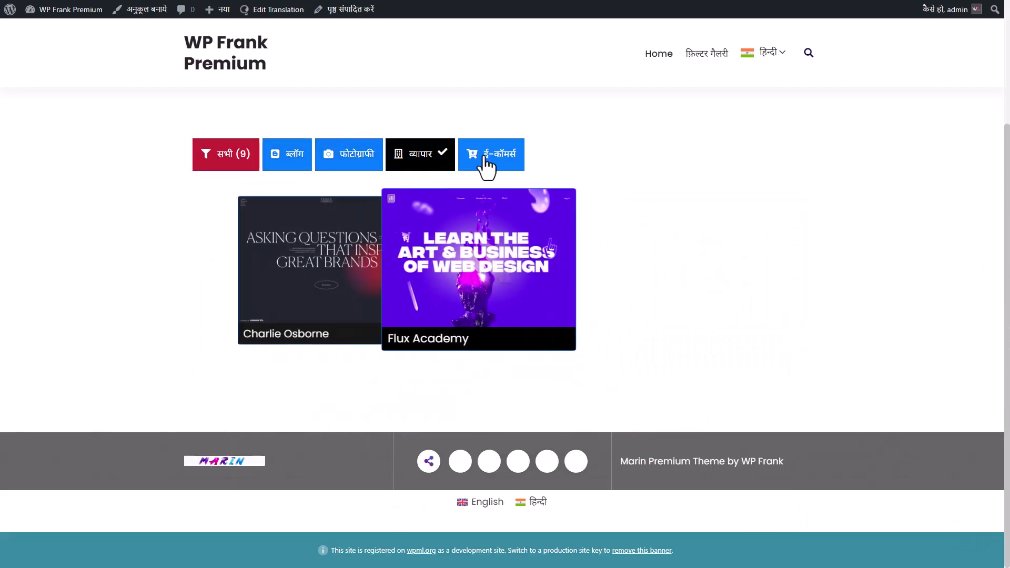
pyautogui.click(492, 157)
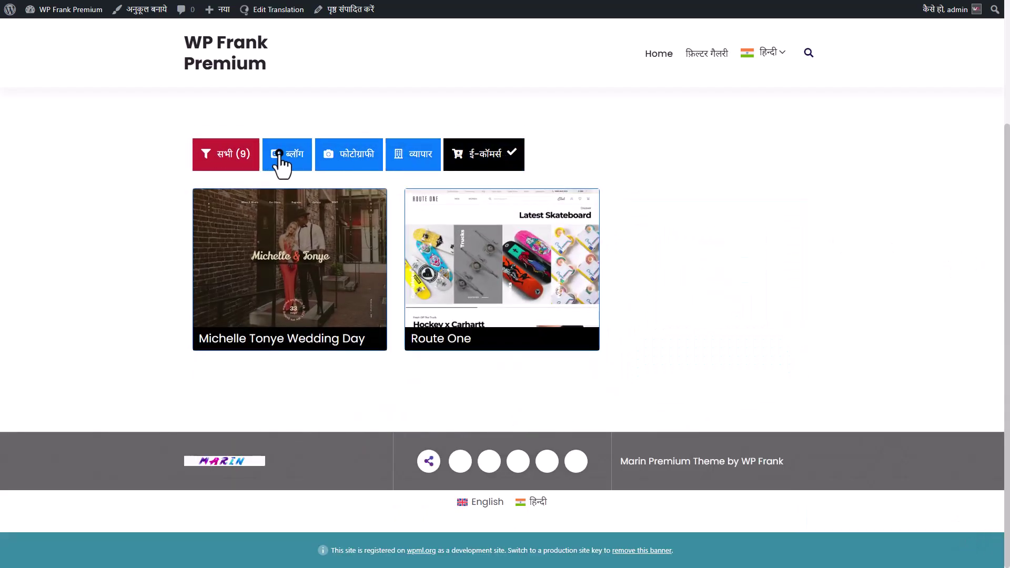
pyautogui.click(282, 158)
pyautogui.click(219, 205)
pyautogui.click(284, 204)
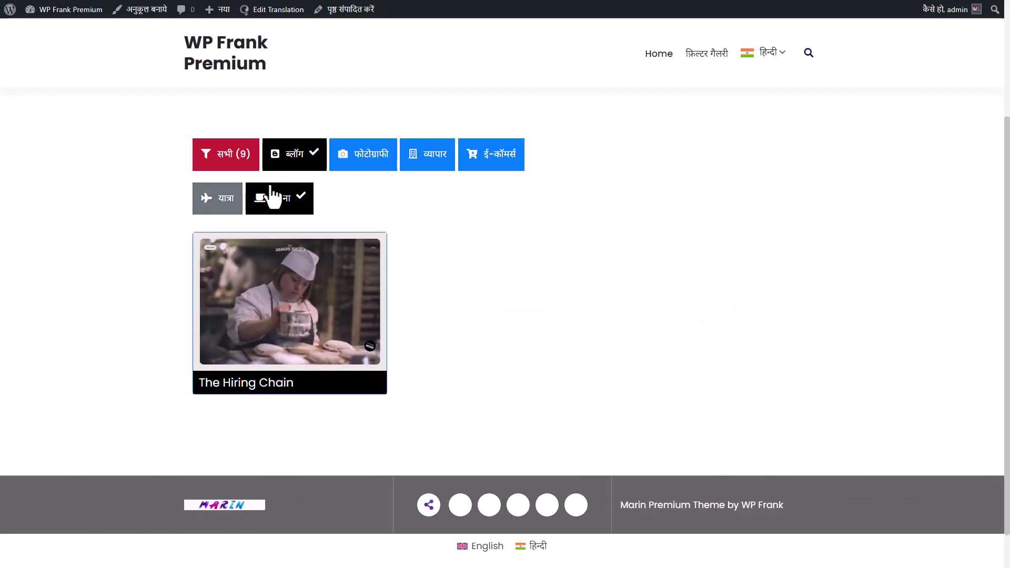
pyautogui.click(228, 160)
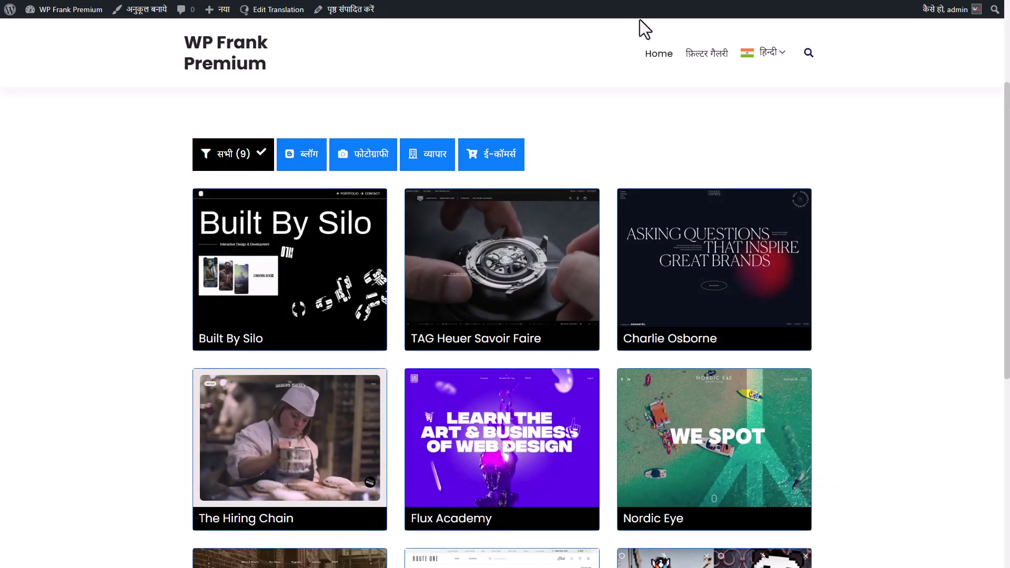